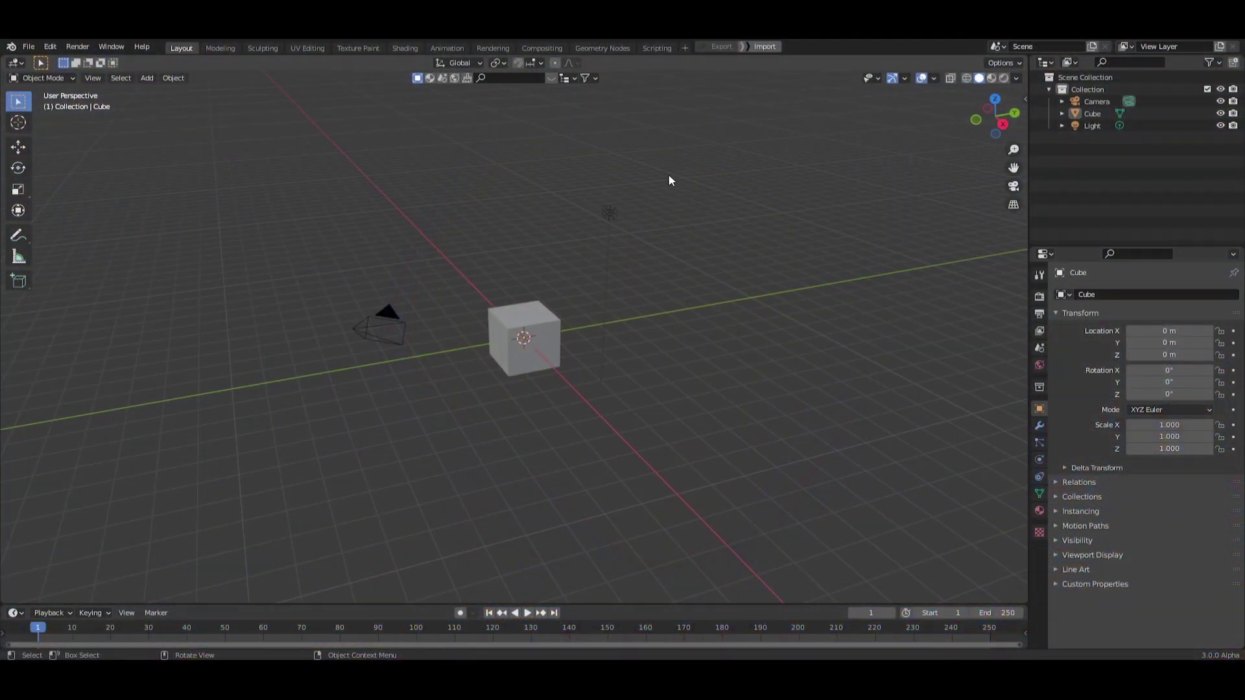
Delete the default cube and the light from the scene.
{"action": "left_click_drag", "start_coordinate": [670, 181], "coordinate": [513, 361]}
{"action": "key", "text": "x"}
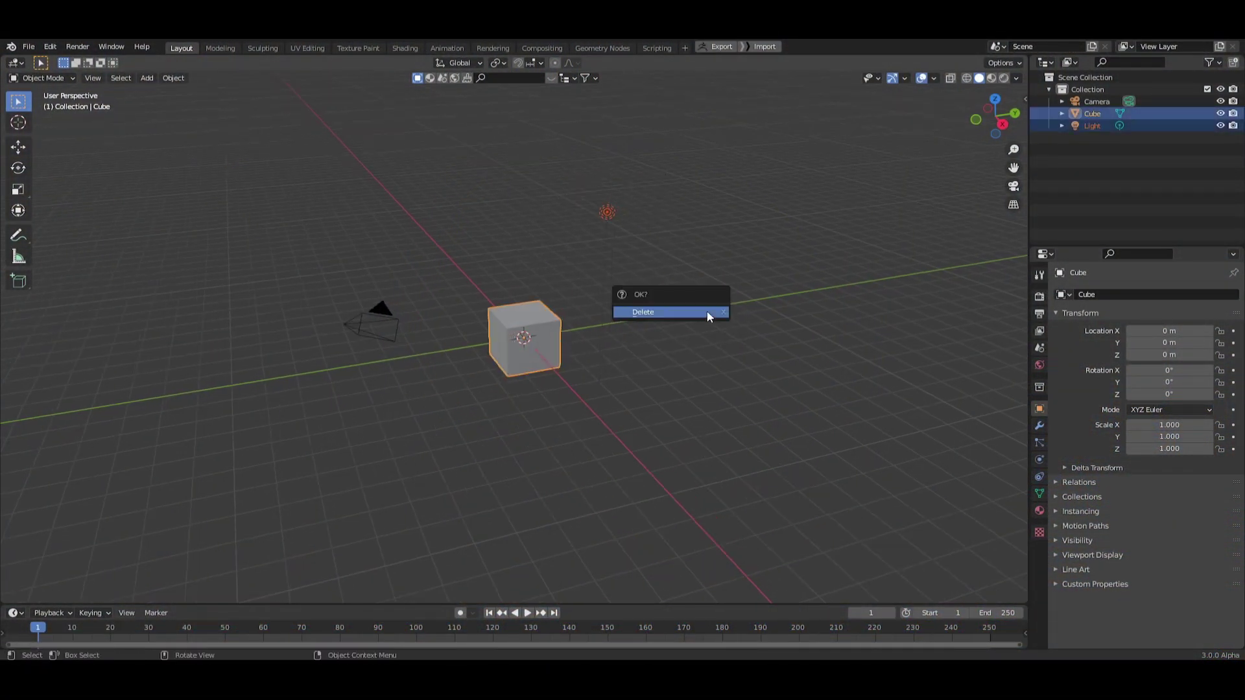
{"action": "left_click", "coordinate": [709, 313]}
Add a UV sphere at the centre of the scene.
{"action": "key", "text": "shift+a"}
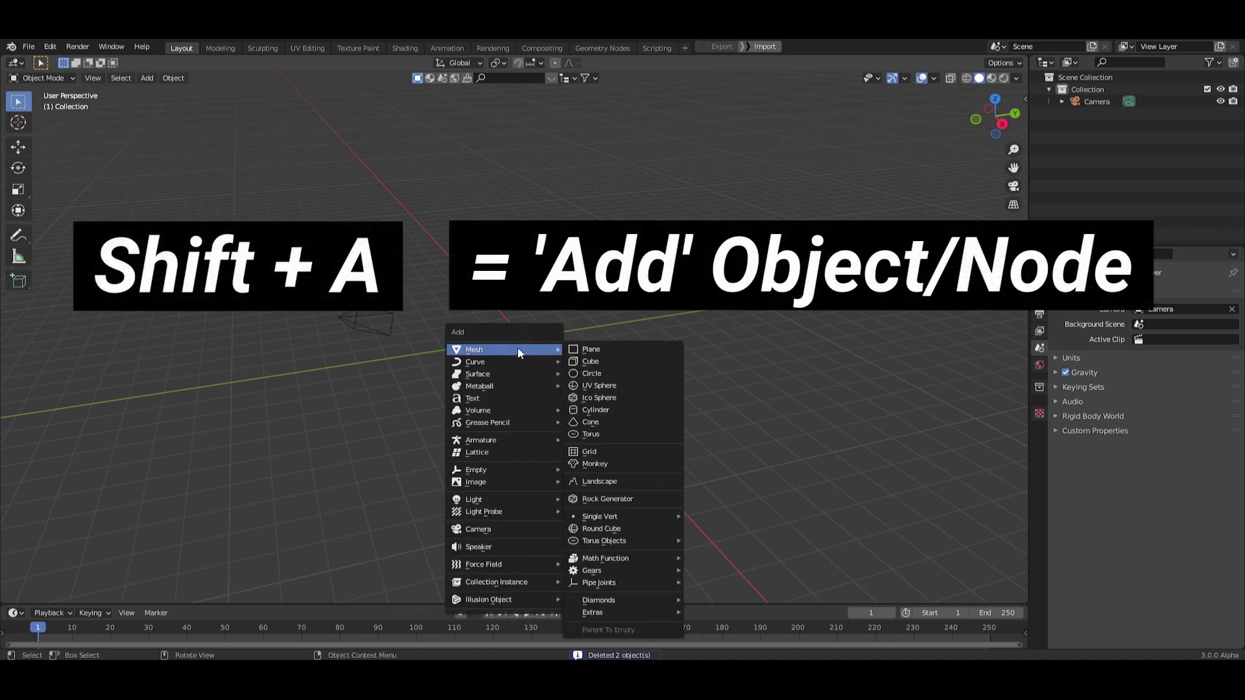
{"action": "left_click", "coordinate": [632, 391]}
{"action": "middle_click_drag", "start_coordinate": [632, 340], "coordinate": [577, 310]}
Shade the sphere smooth and give it a Subdivision modifier with 2 levels.
{"action": "right_click", "coordinate": [550, 336]}
{"action": "left_click", "coordinate": [551, 334]}
{"action": "key", "text": "ctrl+2"}
{"action": "left_click", "coordinate": [1039, 425]}
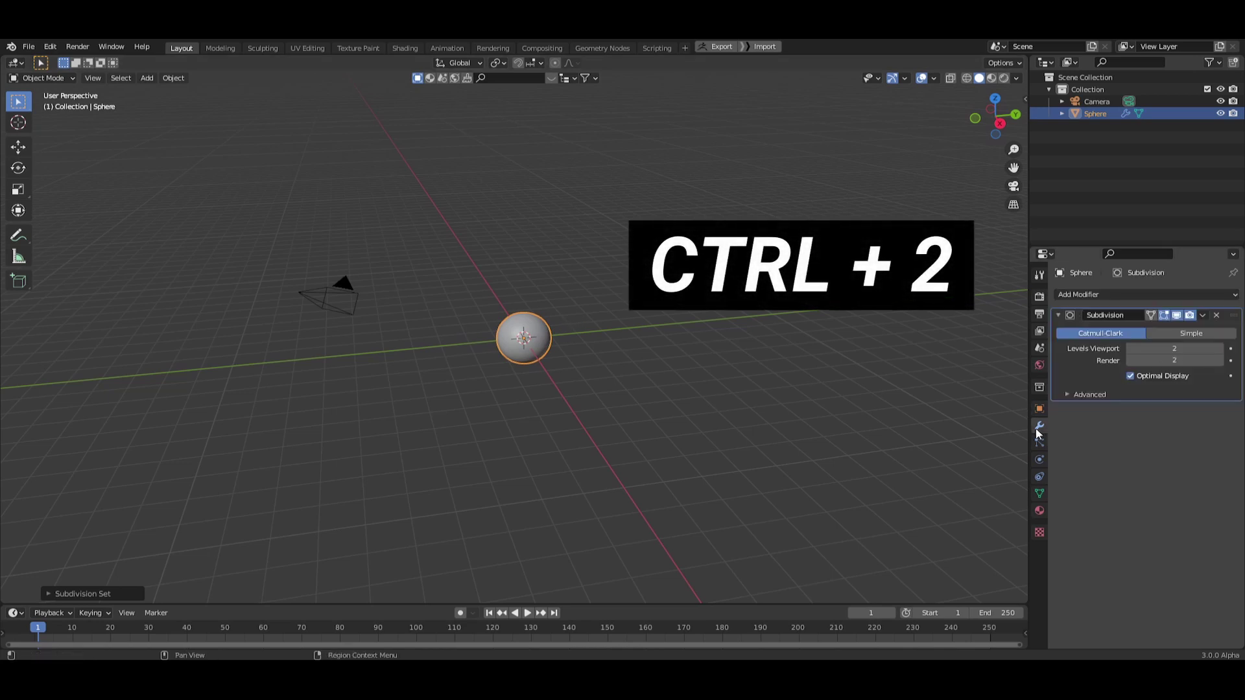
Add a plane at the centre of the scene and scale it by a factor of 10.
{"action": "key", "text": "shift+a"}
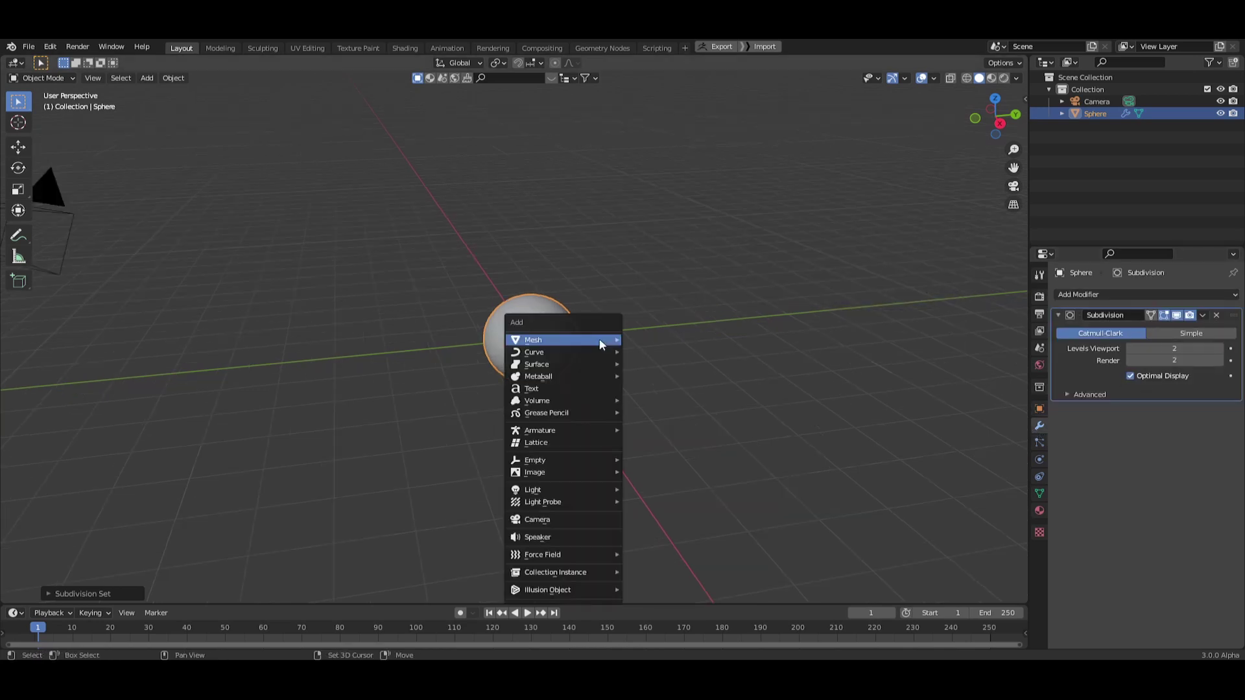
{"action": "mouse_move", "coordinate": [600, 339]}
{"action": "left_click", "coordinate": [644, 341]}
{"action": "scroll", "coordinate": [591, 339], "scroll_direction": "up", "scroll_amount": 3}
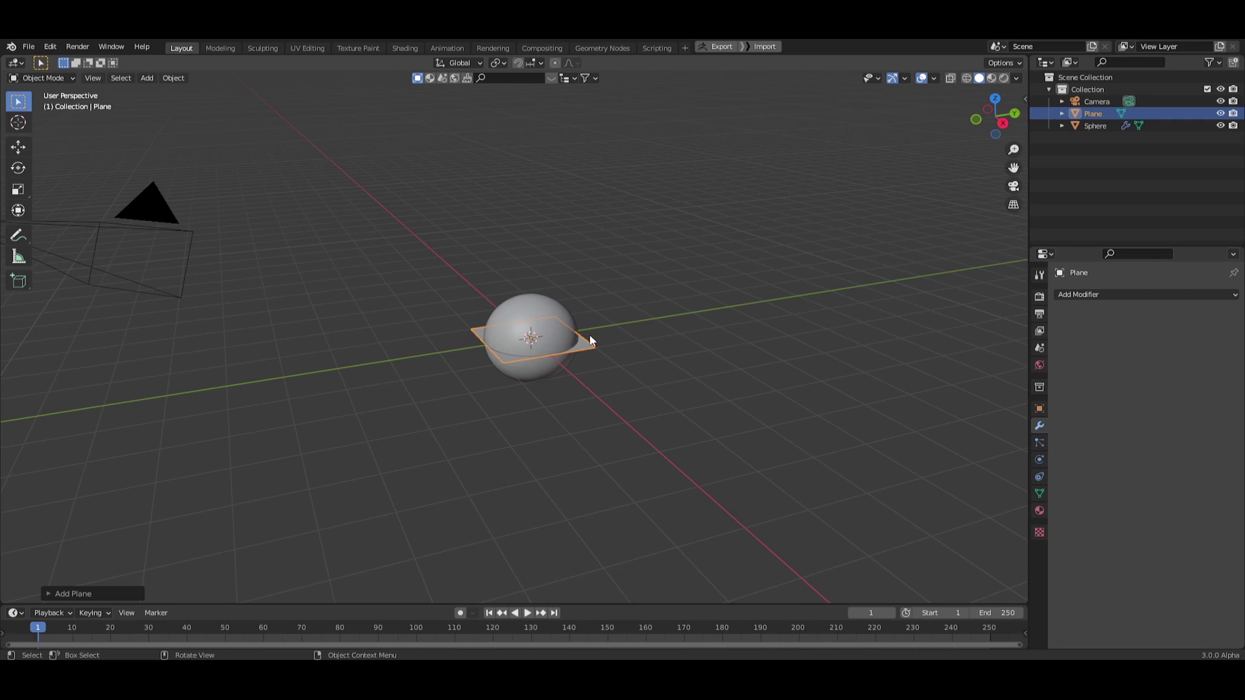
{"action": "type", "text": "s10"}
{"action": "key", "text": "Return"}
Extrude the plane's back edge straight up along Z to form a tall backdrop wall.
{"action": "key", "text": "Tab"}
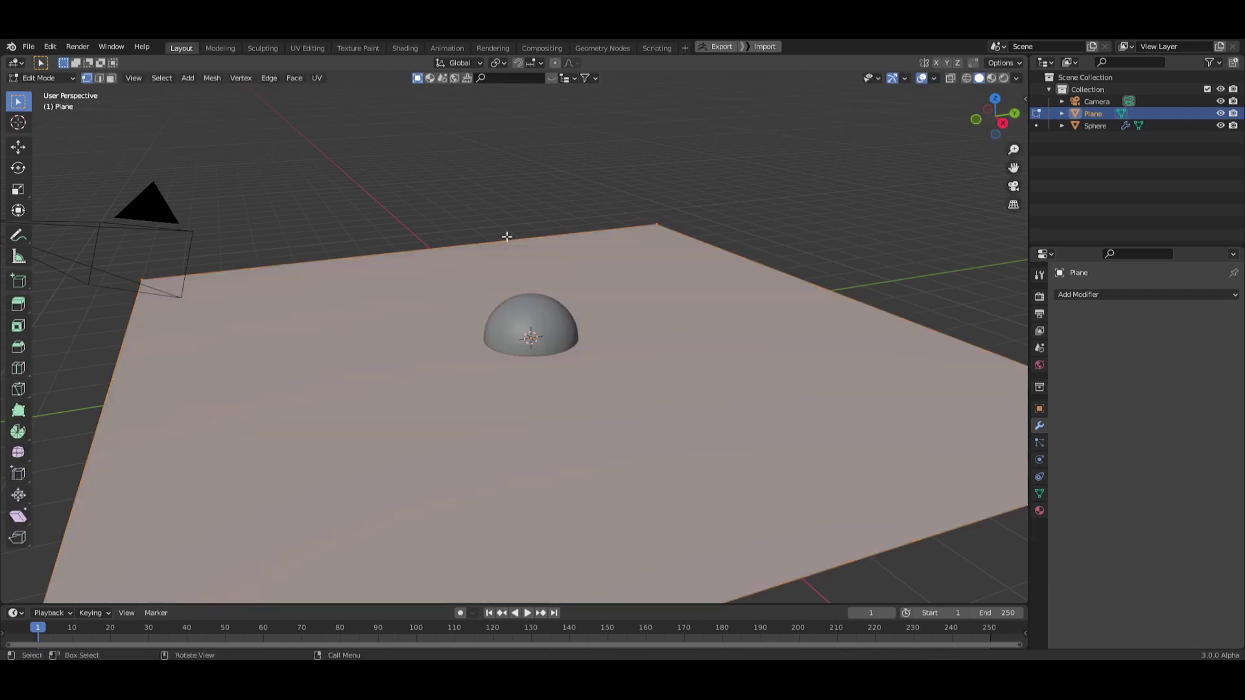
{"action": "key", "text": "alt+a"}
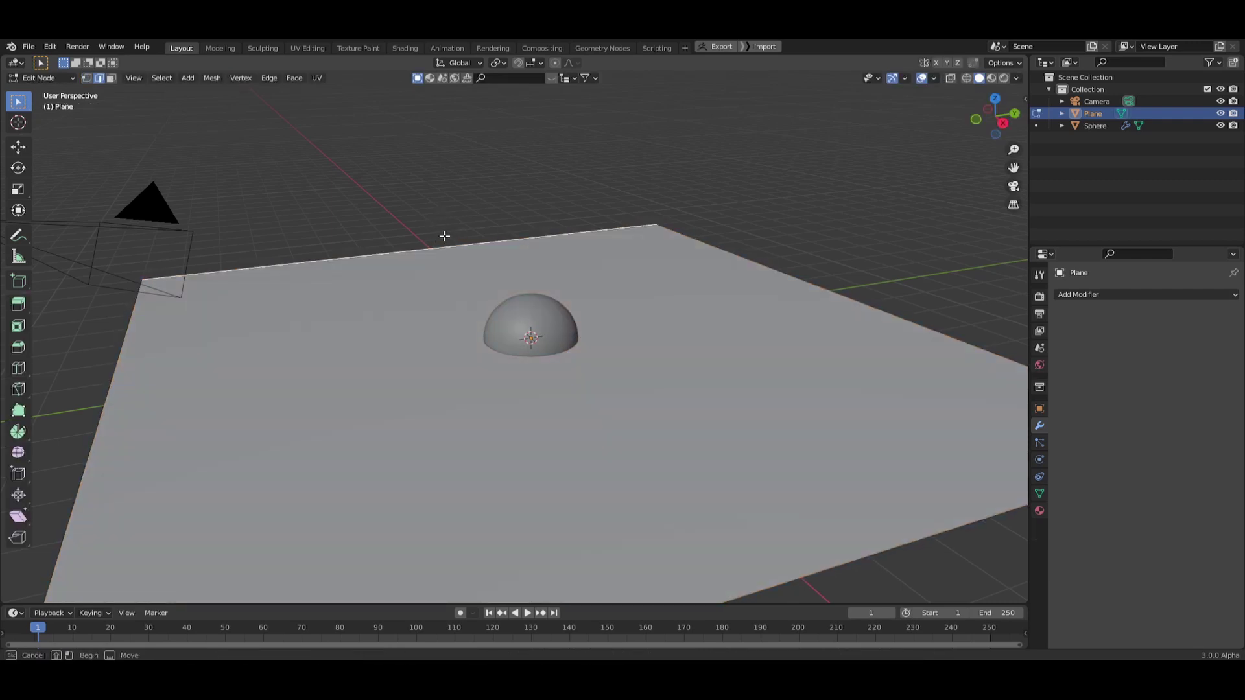
{"action": "key", "text": "e"}
{"action": "key", "text": "z"}
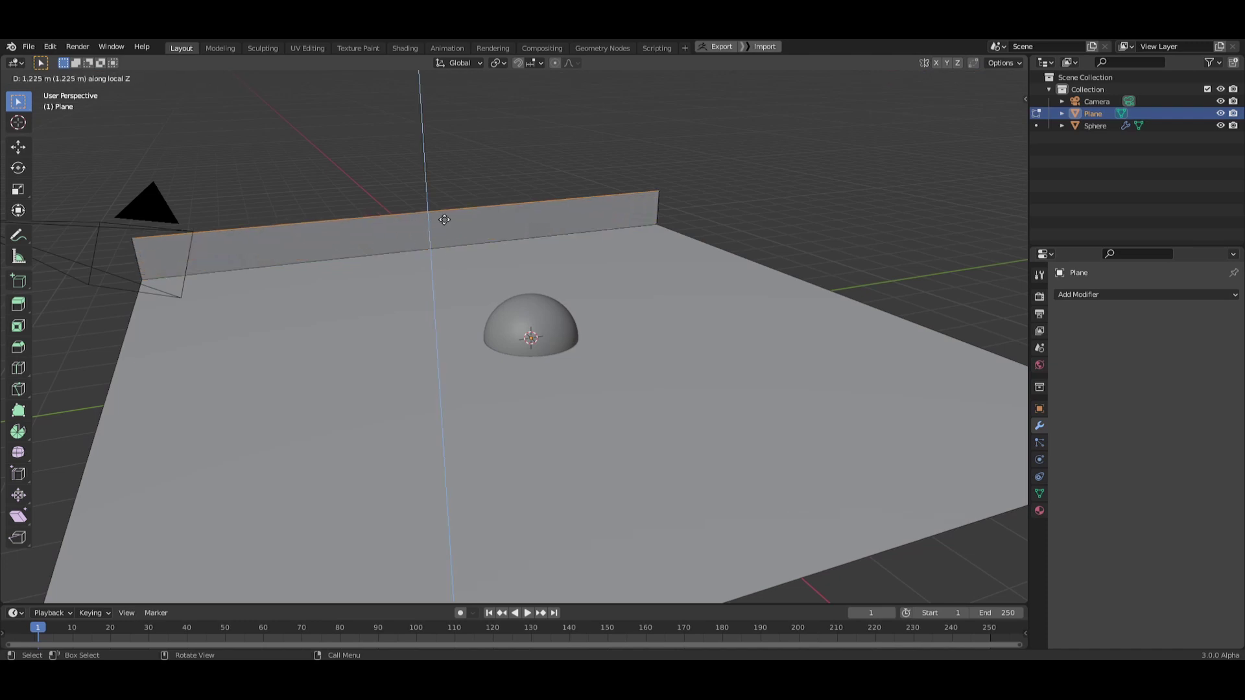
{"action": "left_click", "coordinate": [457, 426]}
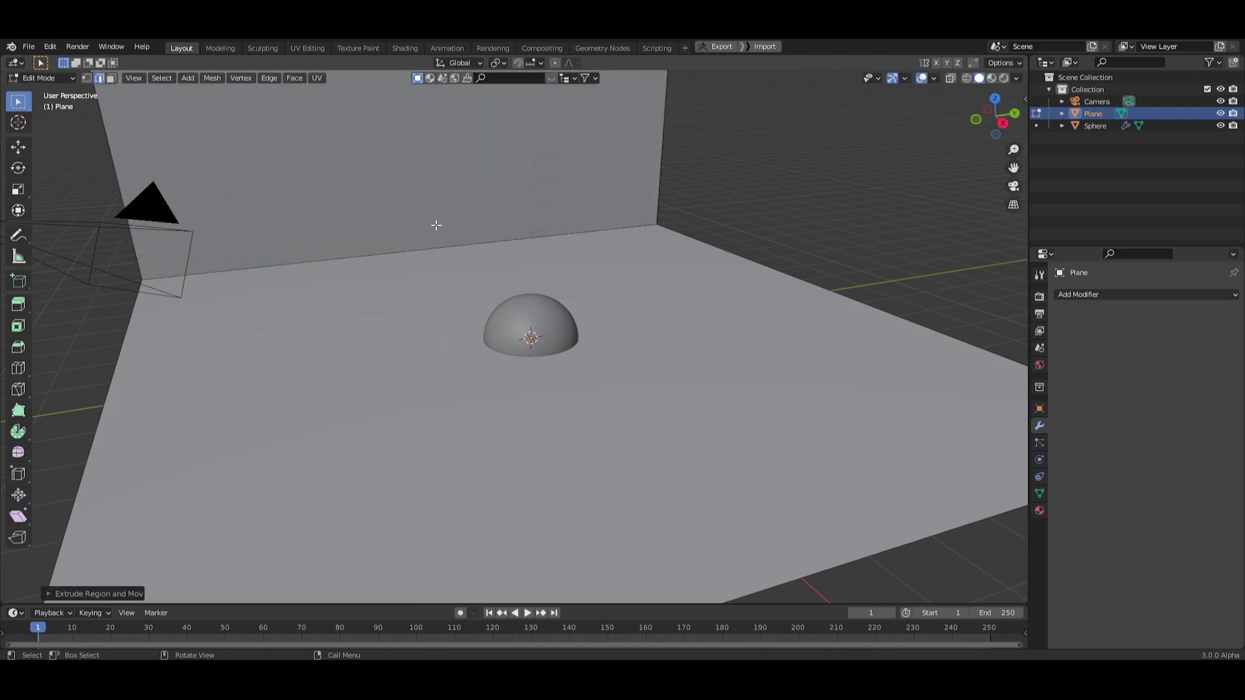
Bevel the edge between the floor and the wall with several segments into a curved transition.
{"action": "left_click", "coordinate": [530, 274]}
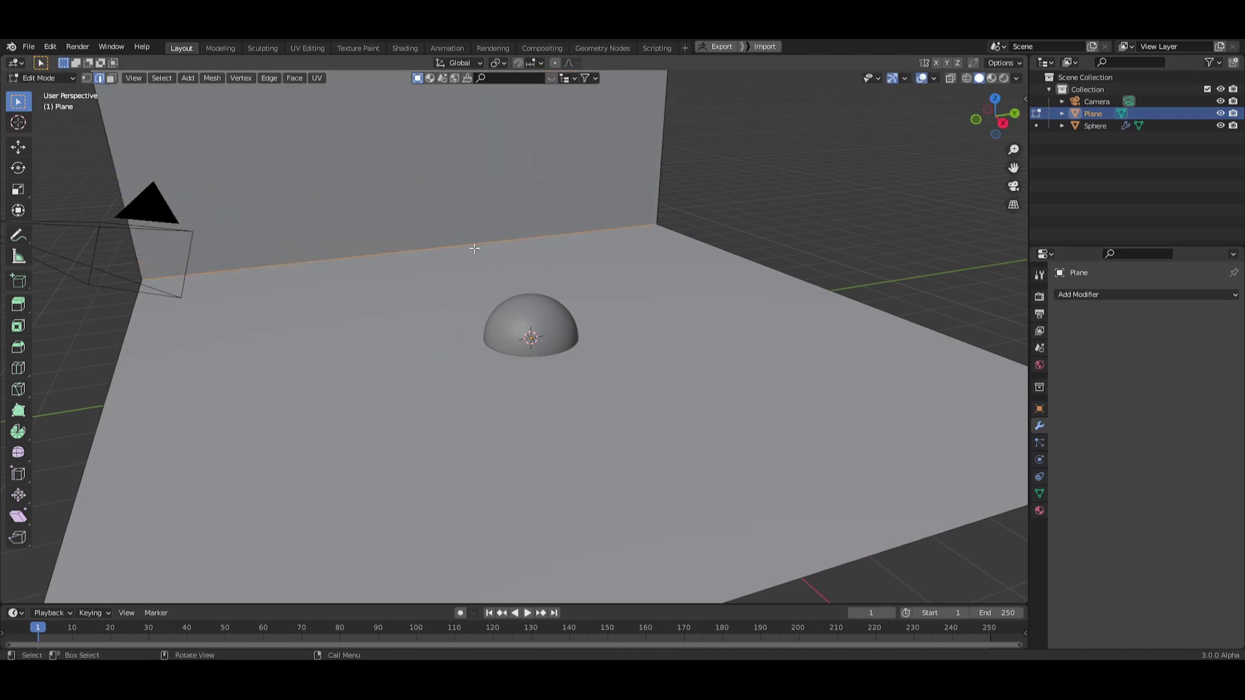
{"action": "key", "text": "ctrl+b"}
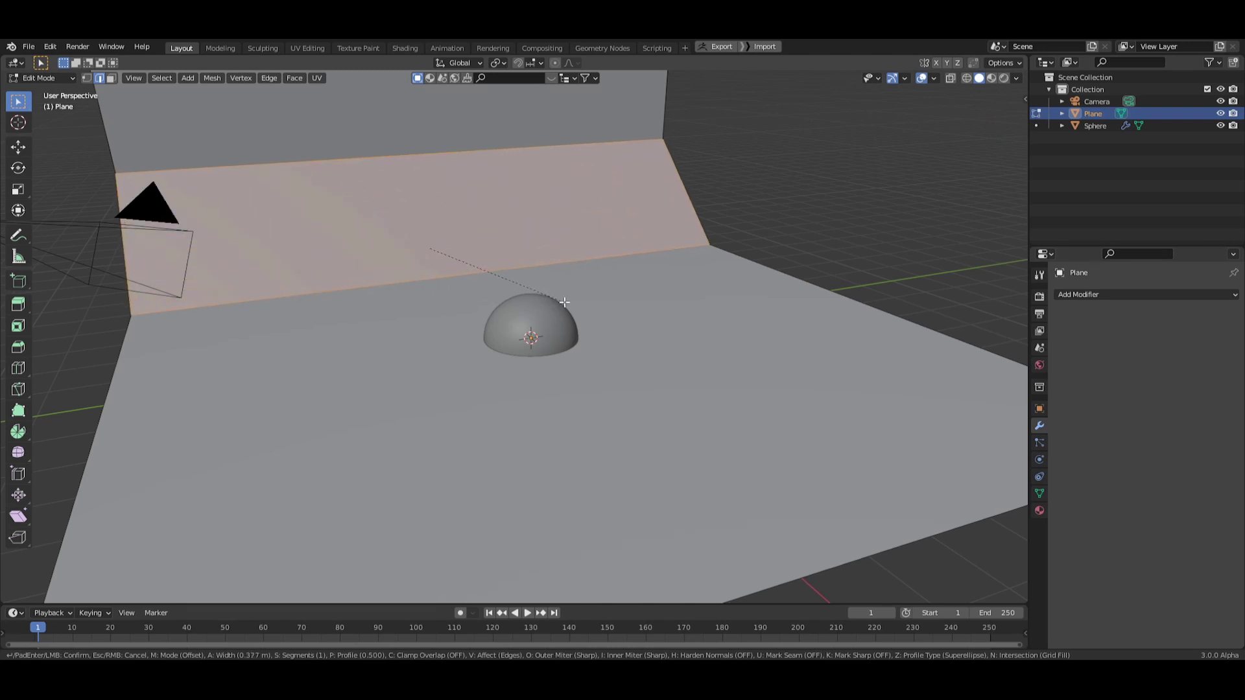
{"action": "scroll", "coordinate": [564, 302], "scroll_direction": "up", "scroll_amount": 3}
{"action": "left_click", "coordinate": [564, 296]}
{"action": "key", "text": "Tab"}
{"action": "key", "text": "Tab"}
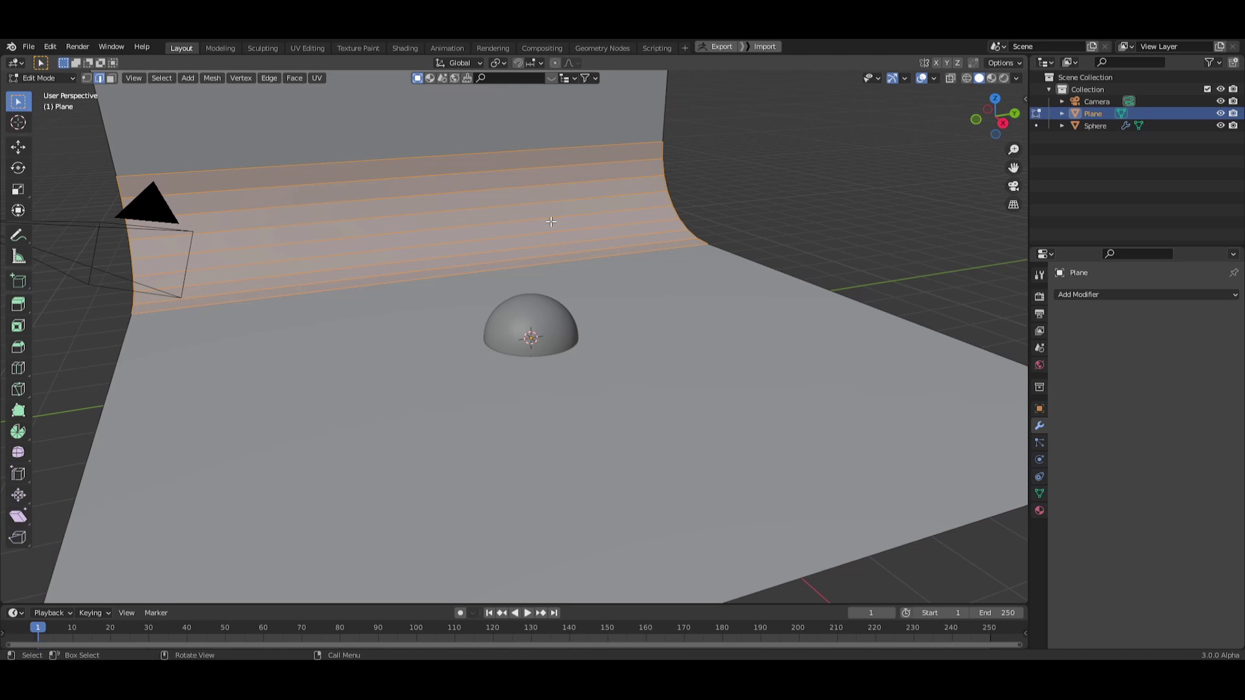
Return the backdrop plane to Object Mode and shade it smooth.
{"action": "key", "text": "Tab"}
{"action": "middle_click_drag", "start_coordinate": [551, 222], "coordinate": [464, 225]}
{"action": "right_click", "coordinate": [461, 224]}
{"action": "left_click", "coordinate": [461, 227]}
{"action": "scroll", "coordinate": [491, 256], "scroll_direction": "down", "scroll_amount": 3}
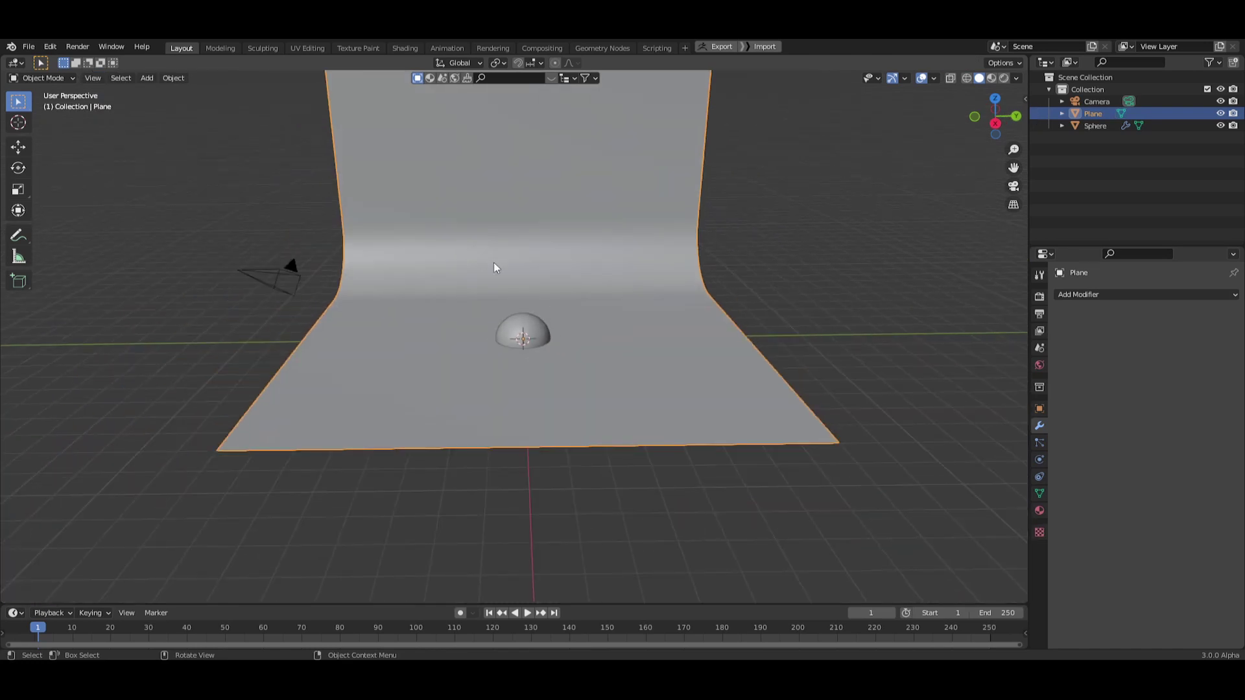
{"action": "middle_click_drag", "start_coordinate": [494, 270], "coordinate": [508, 290]}
Raise the sphere along the Z axis until it rests on the backdrop floor.
{"action": "left_click", "coordinate": [545, 327]}
{"action": "scroll", "coordinate": [551, 324], "scroll_direction": "up", "scroll_amount": 3}
{"action": "middle_click_drag", "start_coordinate": [552, 328], "coordinate": [581, 333]}
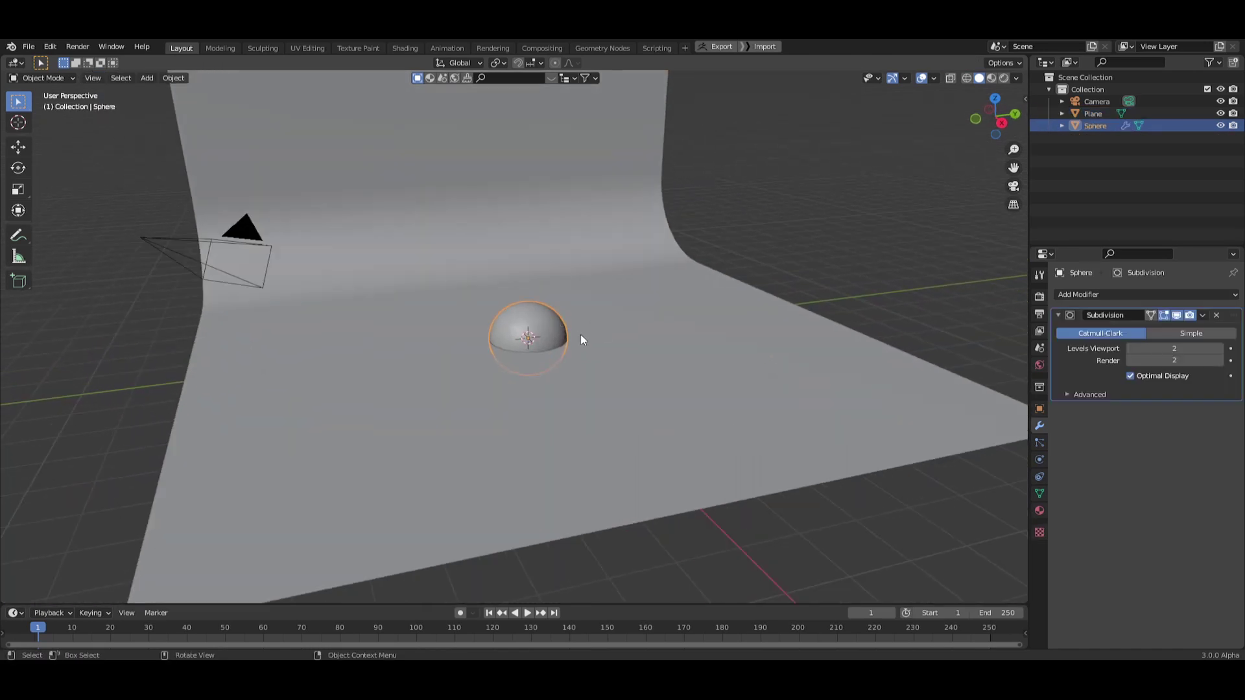
{"action": "key", "text": "g"}
{"action": "key", "text": "z"}
{"action": "left_click", "coordinate": [615, 554]}
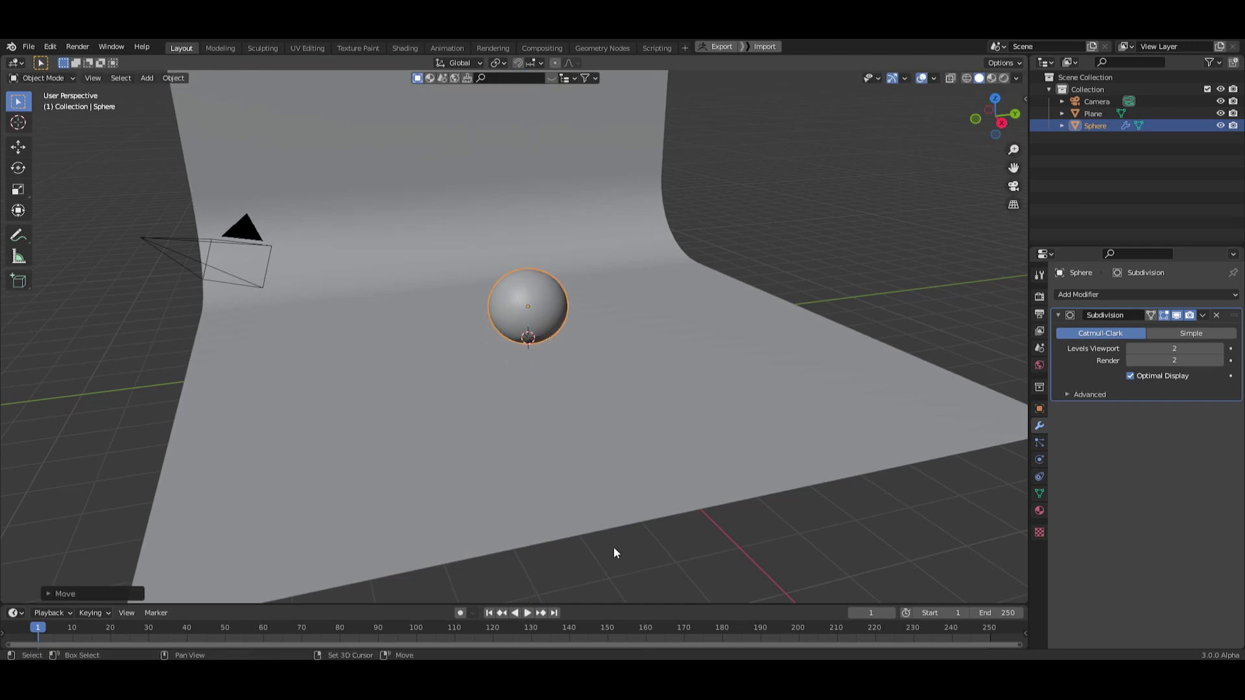
Switch to the Shading workspace with the sphere and backdrop viewed from the front.
{"action": "middle_click_drag", "start_coordinate": [594, 384], "coordinate": [767, 448]}
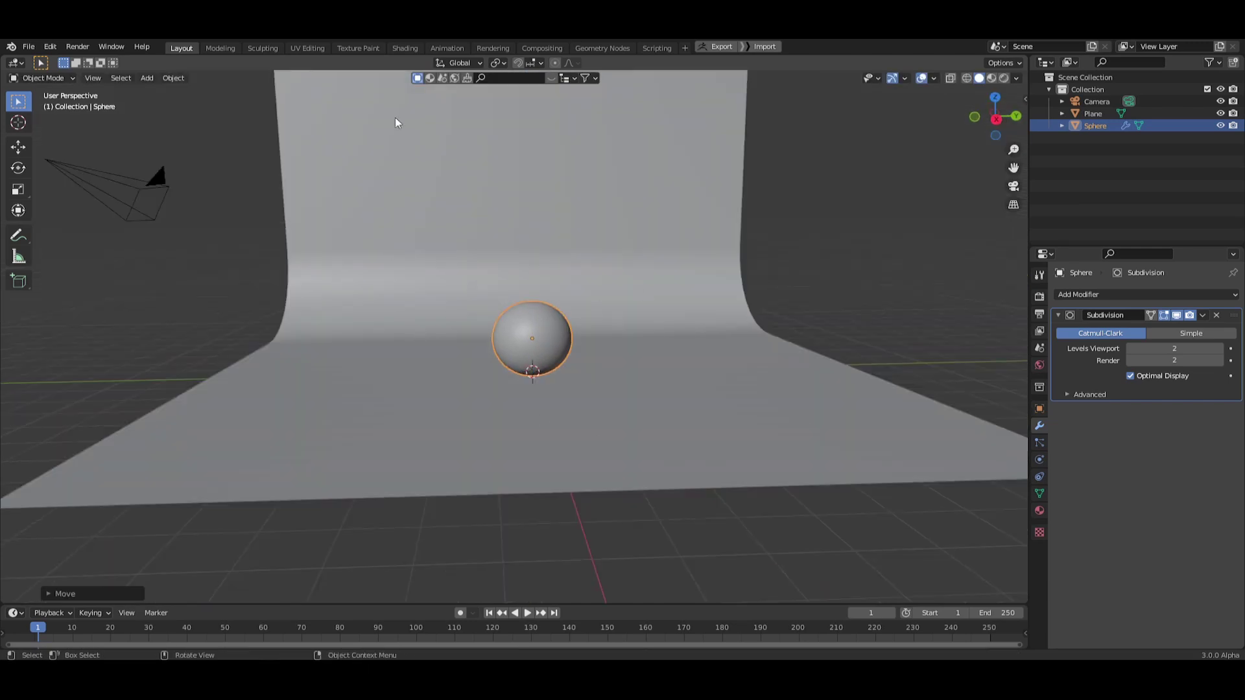
{"action": "left_click", "coordinate": [405, 49]}
{"action": "middle_click_drag", "start_coordinate": [725, 319], "coordinate": [703, 281]}
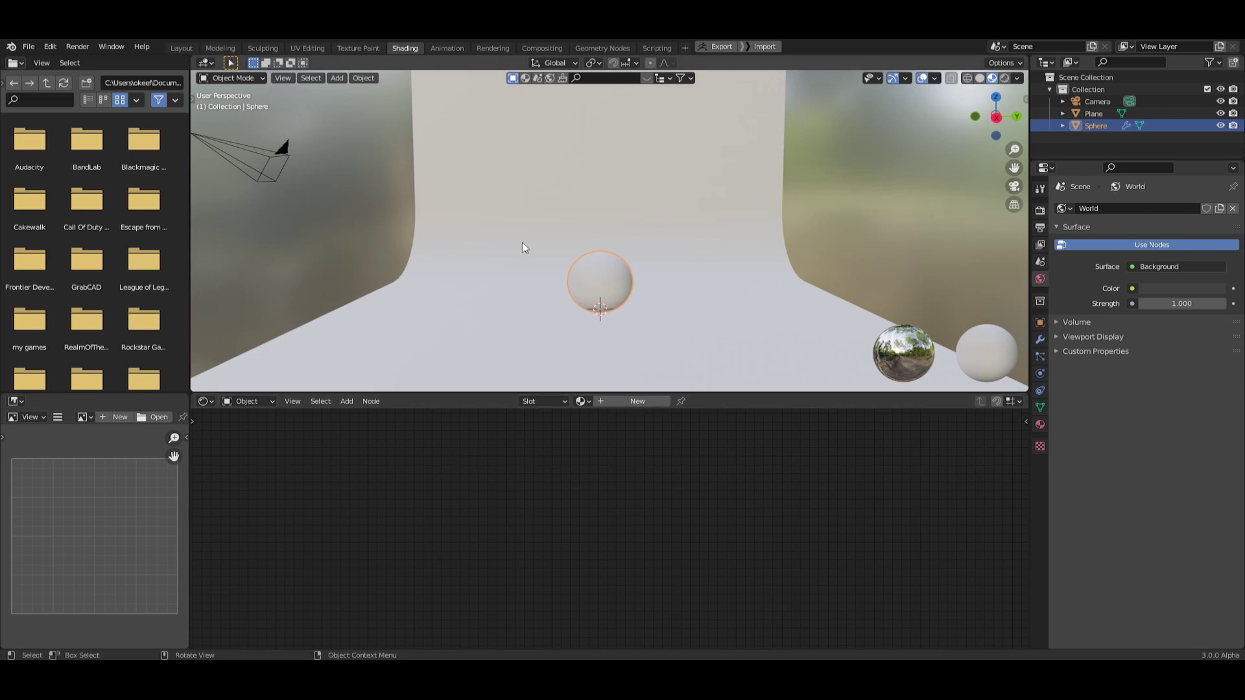
Search the add-ons in the preferences for "node" and check whether Node Wrangler is enabled.
{"action": "left_click", "coordinate": [51, 47]}
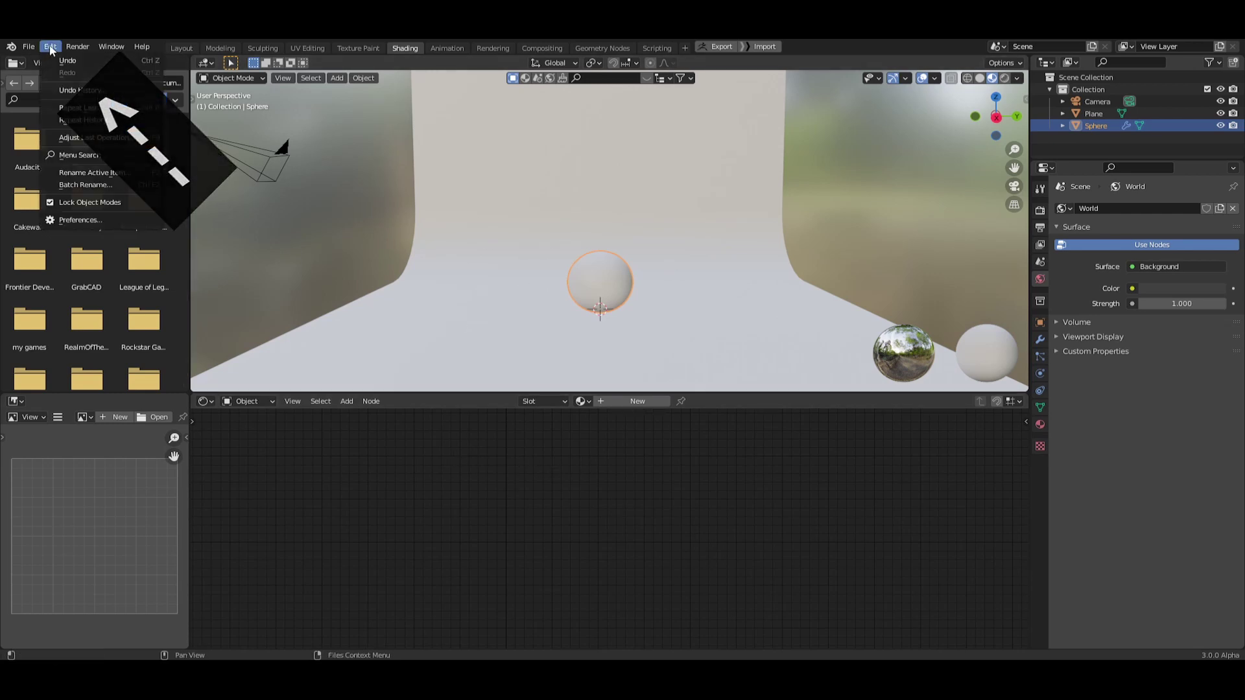
{"action": "left_click", "coordinate": [98, 217]}
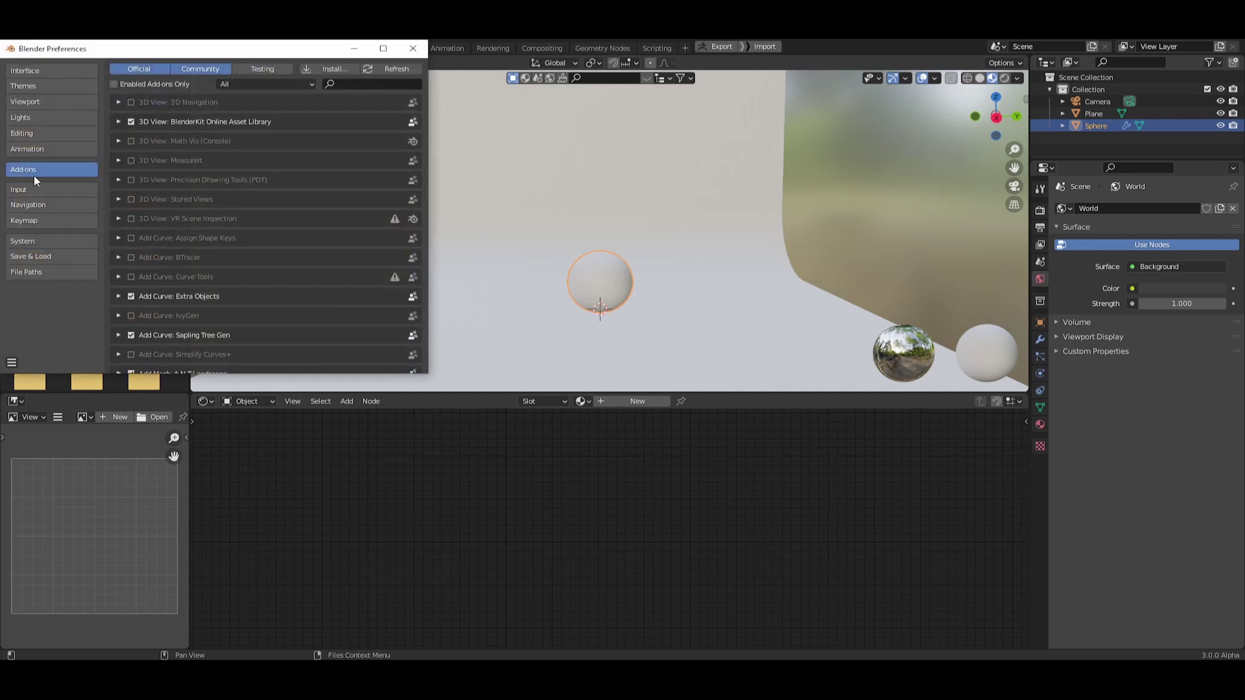
{"action": "left_click", "coordinate": [351, 88]}
{"action": "type", "text": "node"}
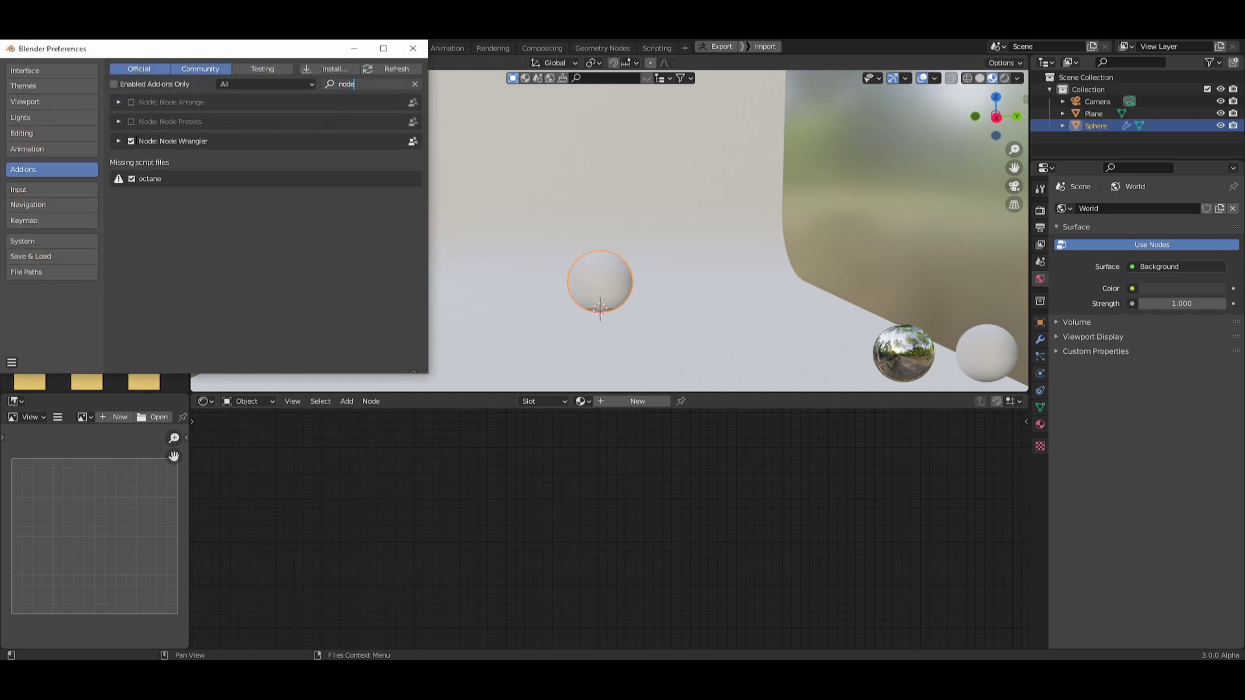
{"action": "left_click", "coordinate": [413, 48]}
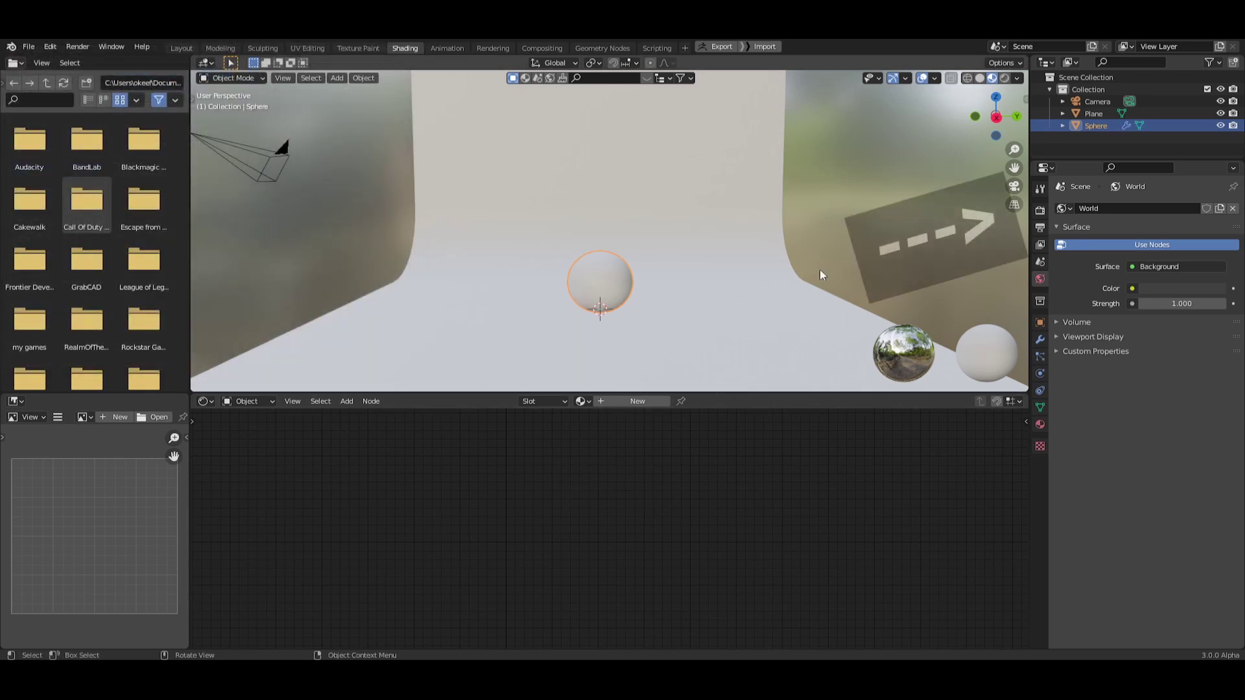
Set the render engine to Cycles with the Experimental feature set and GPU Compute as the device.
{"action": "left_click", "coordinate": [1040, 213]}
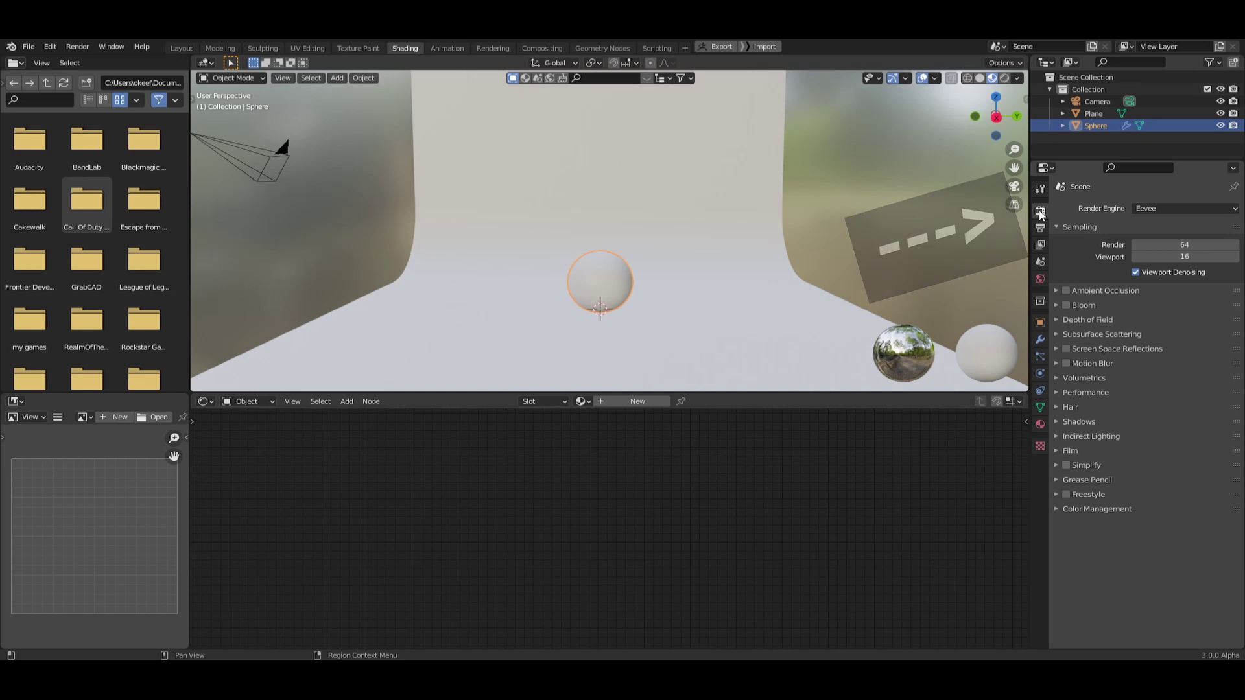
{"action": "left_click", "coordinate": [1151, 214]}
{"action": "left_click", "coordinate": [1158, 251]}
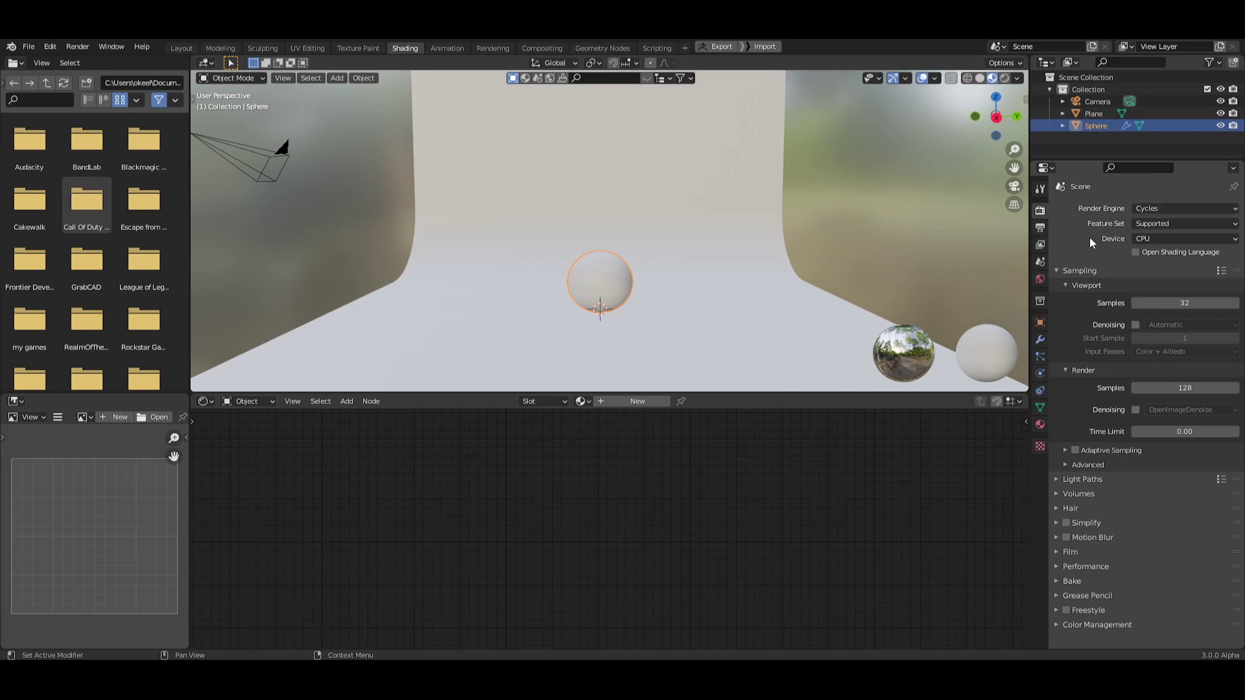
{"action": "left_click", "coordinate": [1139, 224]}
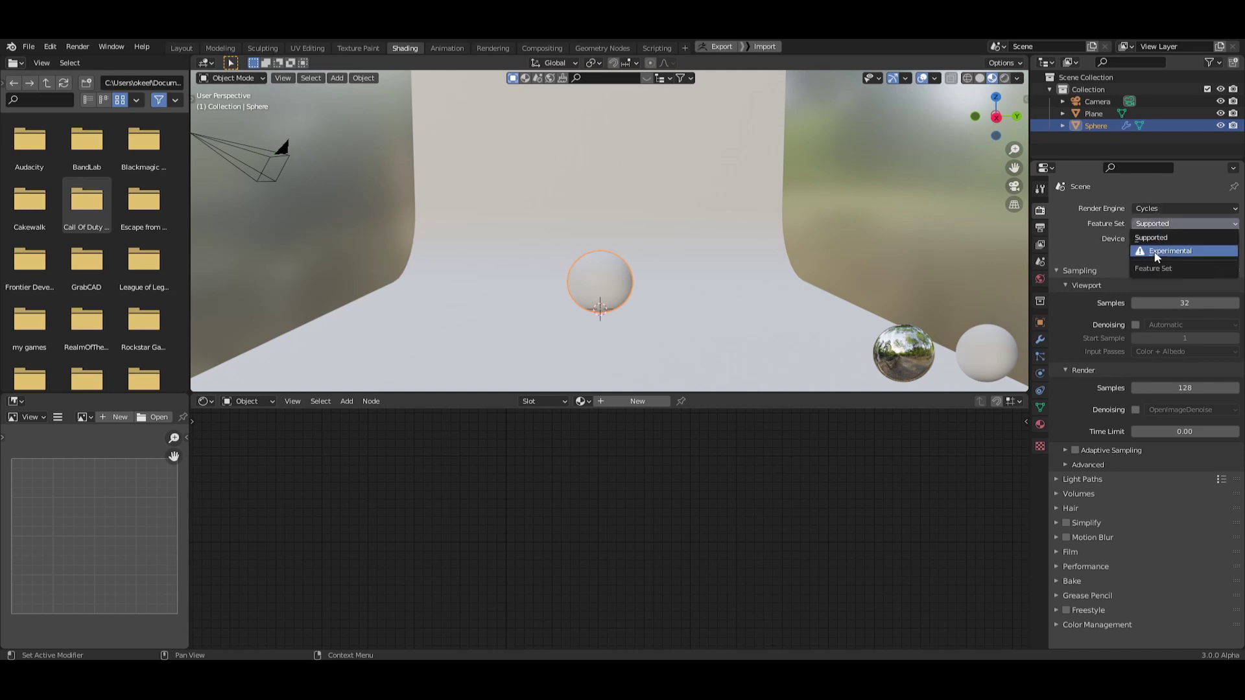
{"action": "left_click", "coordinate": [1157, 256]}
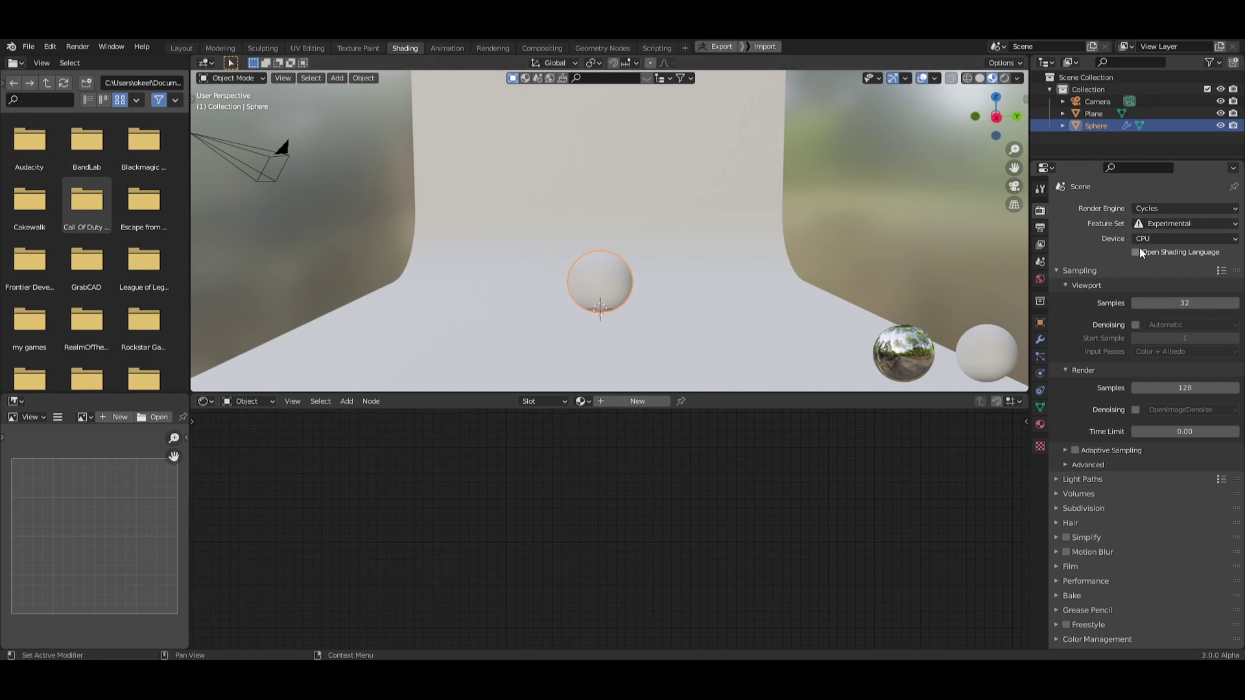
{"action": "left_click", "coordinate": [1155, 238]}
{"action": "left_click", "coordinate": [1161, 262]}
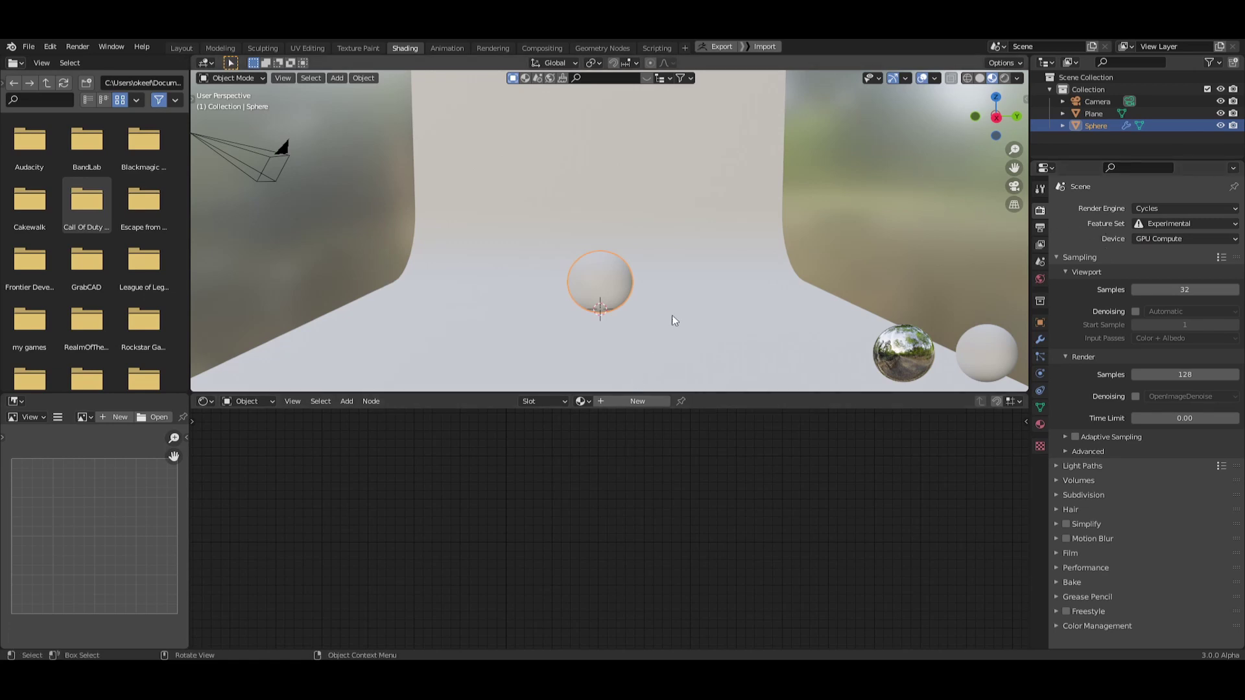
In the world shader, add an Environment Texture with mapping nodes to the Background node and load the leadenhall_market image.
{"action": "middle_click_drag", "start_coordinate": [672, 315], "coordinate": [692, 285], "text": "shift"}
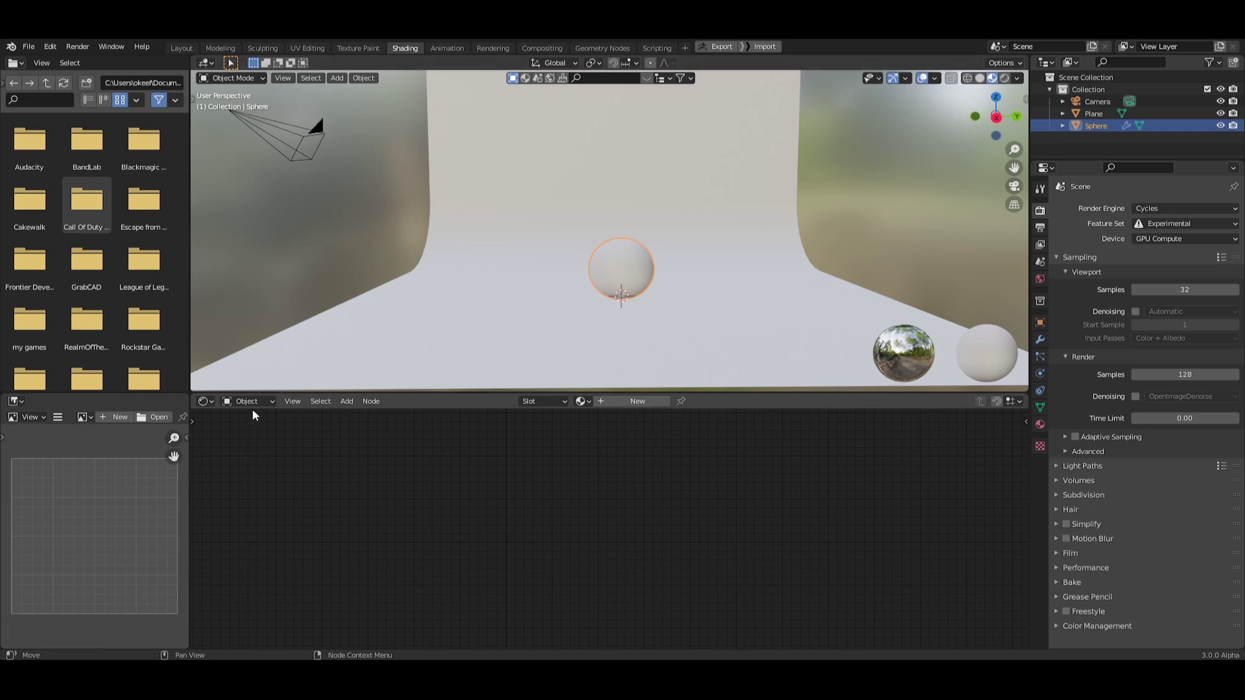
{"action": "left_click", "coordinate": [247, 428]}
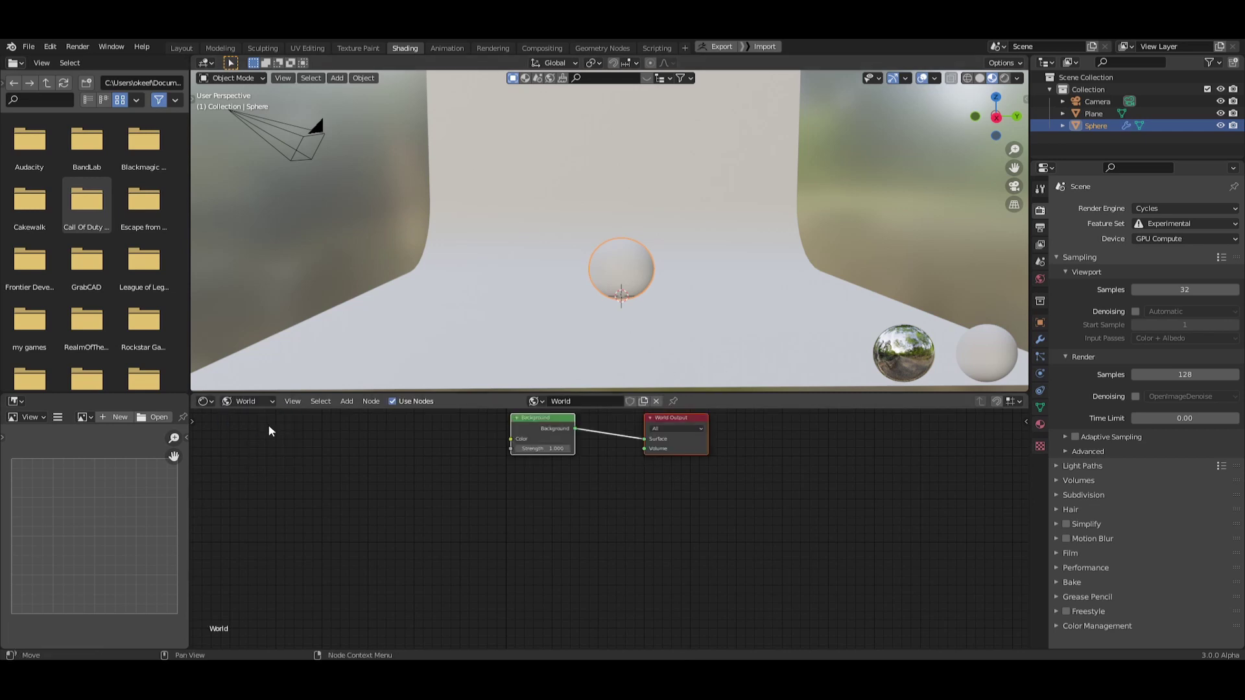
{"action": "middle_click_drag", "start_coordinate": [543, 532], "coordinate": [537, 494]}
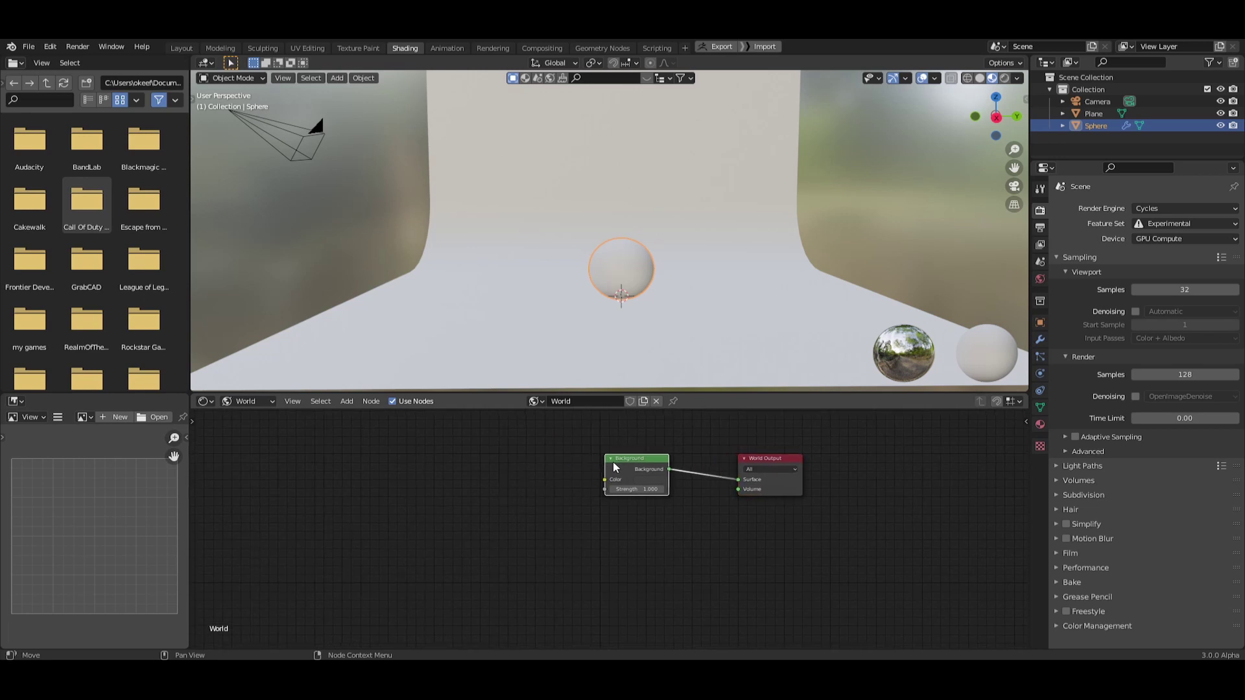
{"action": "key", "text": "ctrl+t"}
{"action": "left_click_drag", "start_coordinate": [567, 432], "coordinate": [560, 454]}
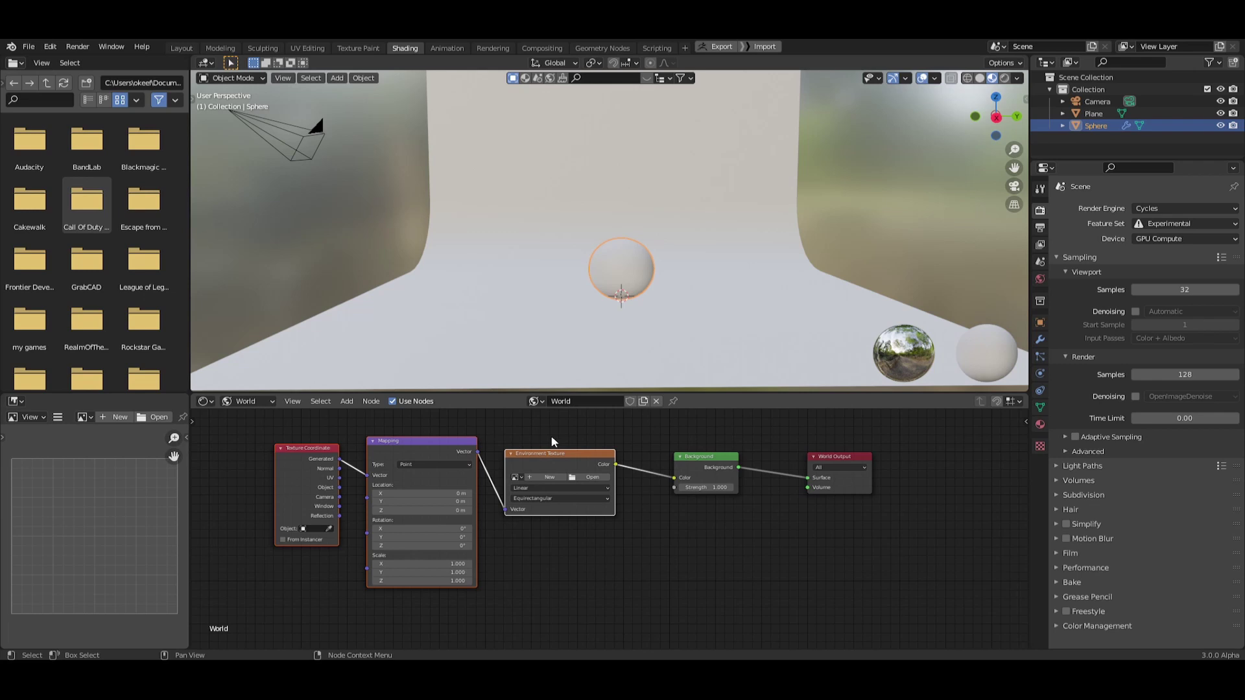
{"action": "left_click", "coordinate": [589, 480]}
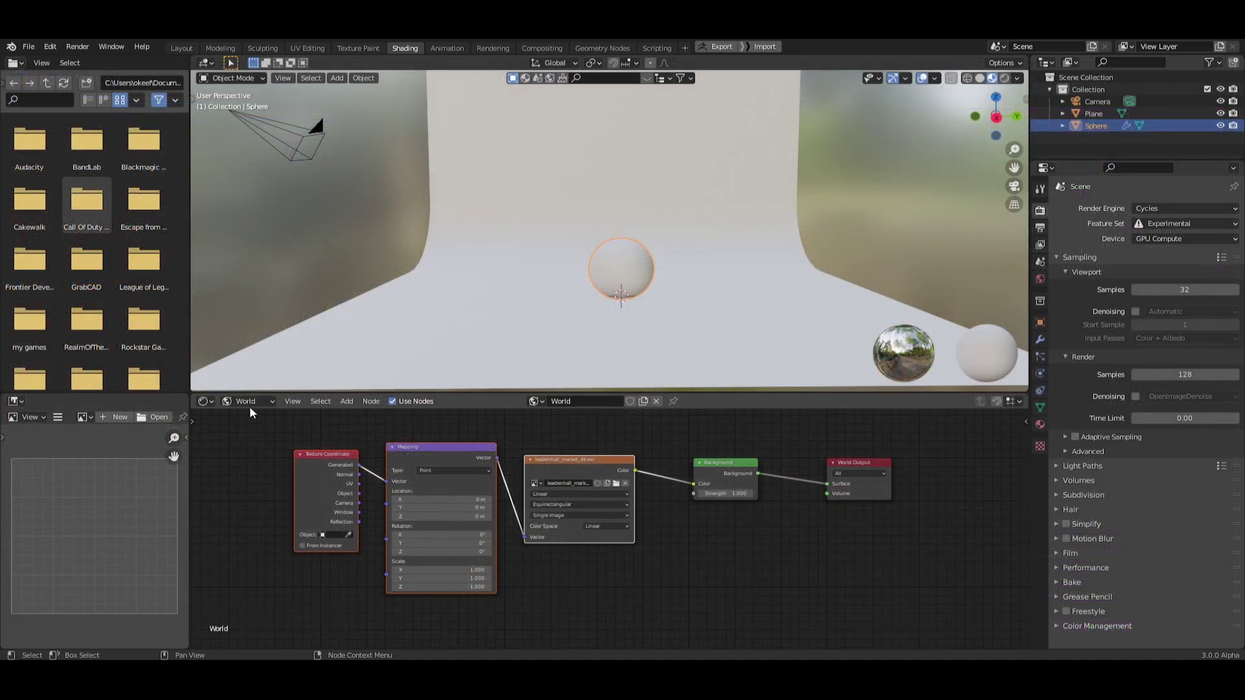
Switch back to object shading and create a new material named Playground on the sphere.
{"action": "left_click", "coordinate": [250, 402]}
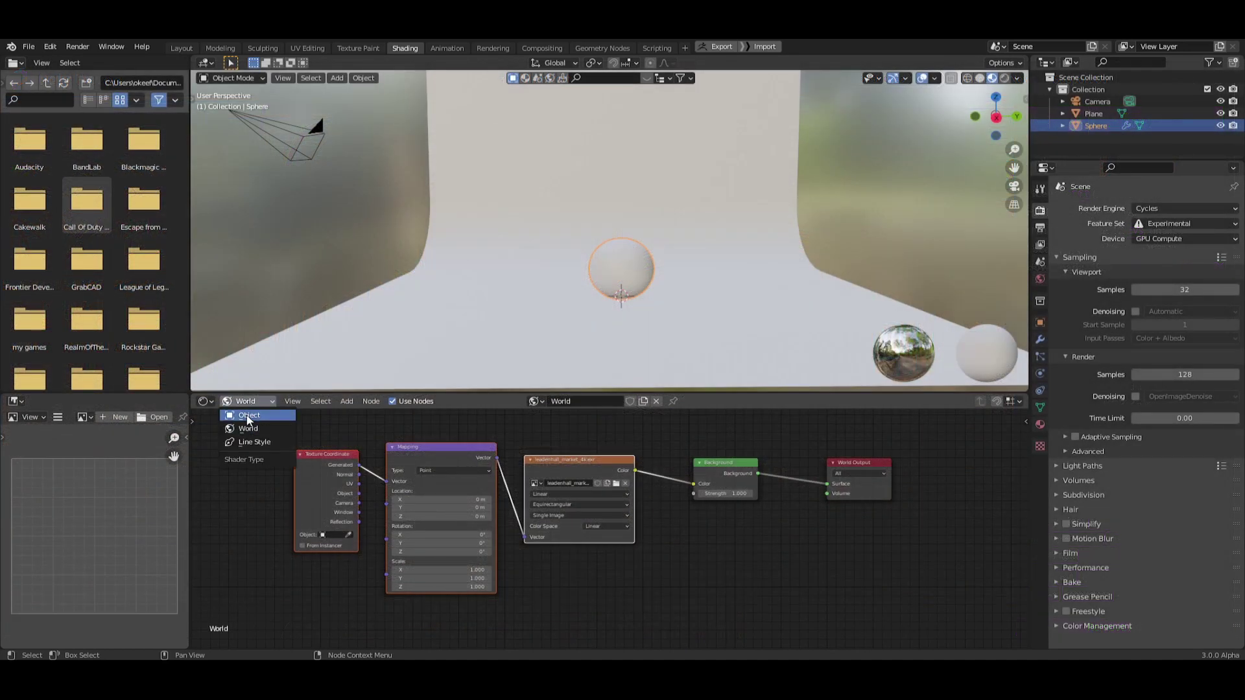
{"action": "left_click", "coordinate": [247, 418]}
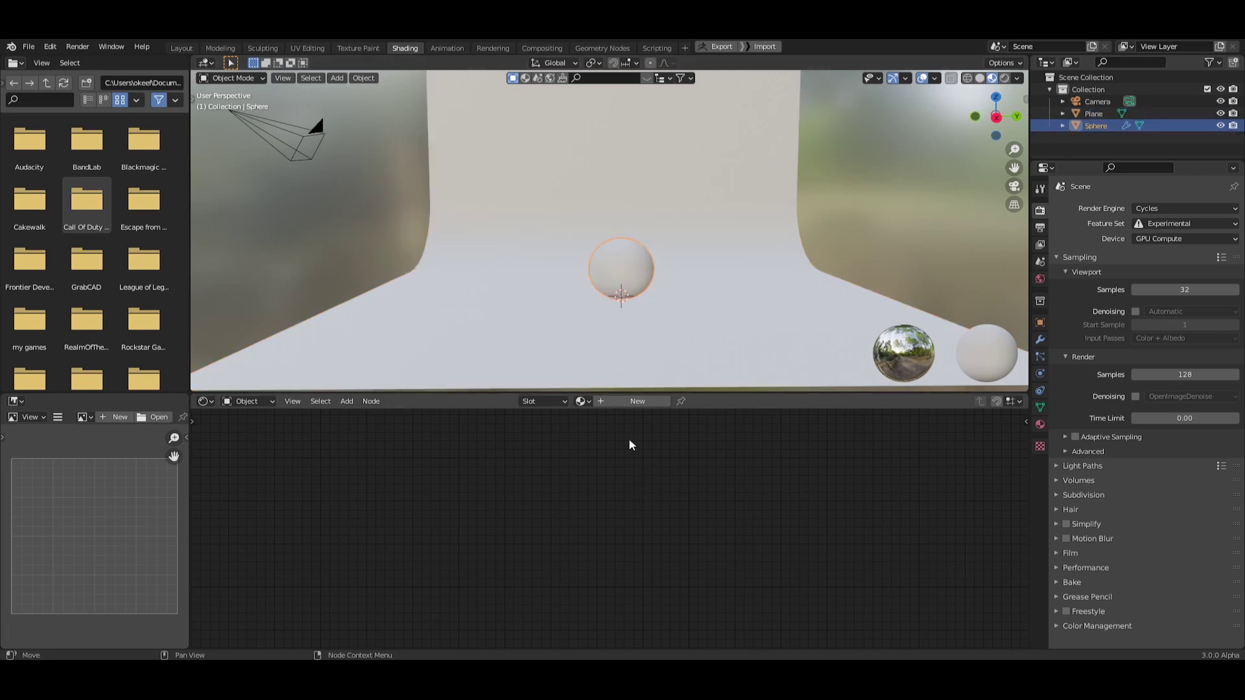
{"action": "left_click", "coordinate": [632, 402]}
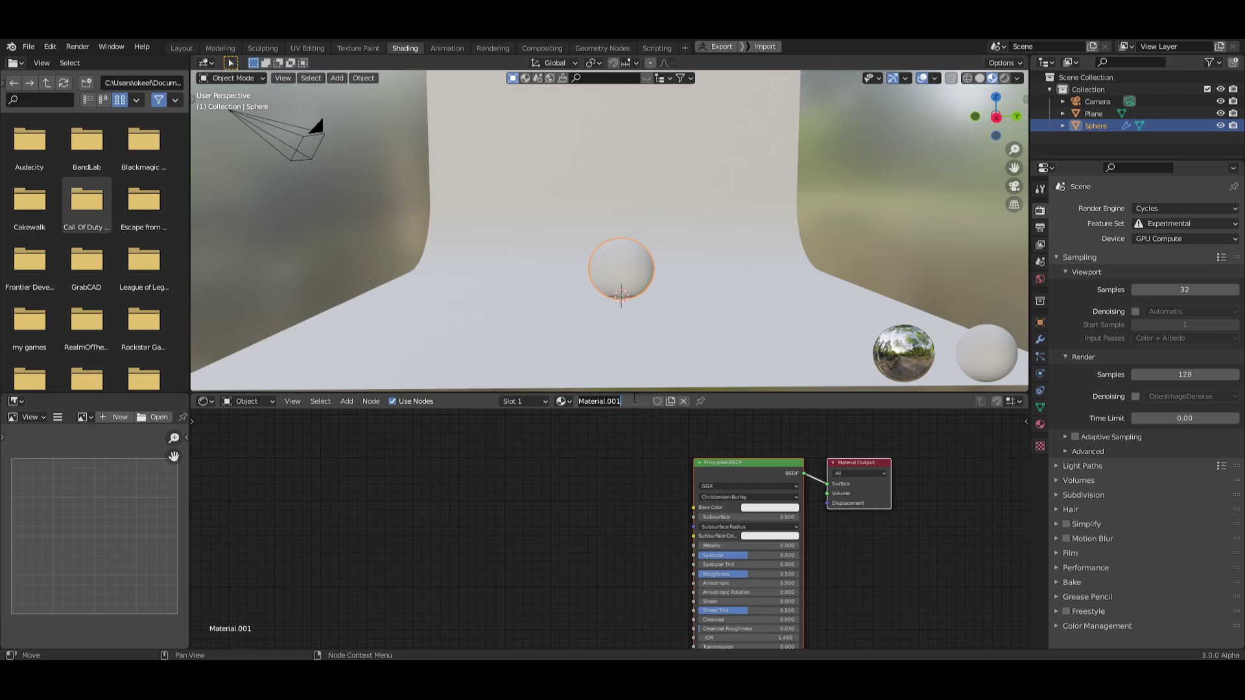
{"action": "type", "text": "Playground"}
{"action": "key", "text": "Return"}
{"action": "scroll", "coordinate": [643, 525], "scroll_direction": "down", "scroll_amount": 3}
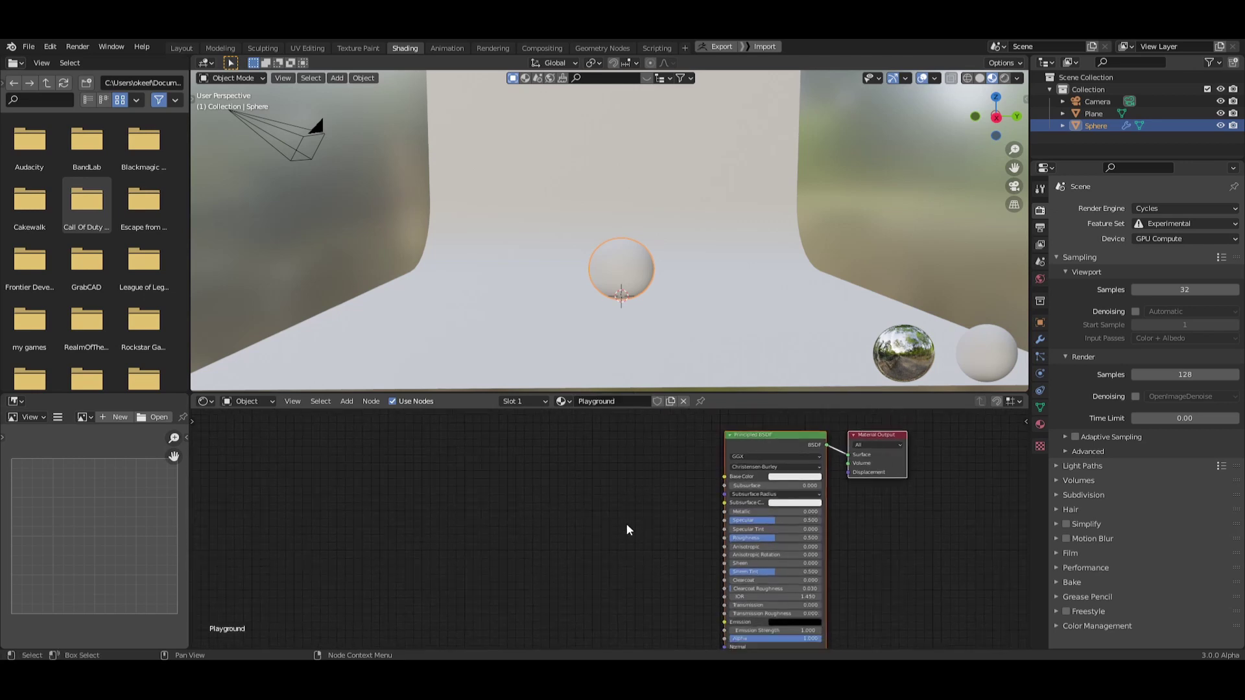
Add a Noise Texture node to the Playground material beside the Principled BSDF.
{"action": "key", "text": "shift+a"}
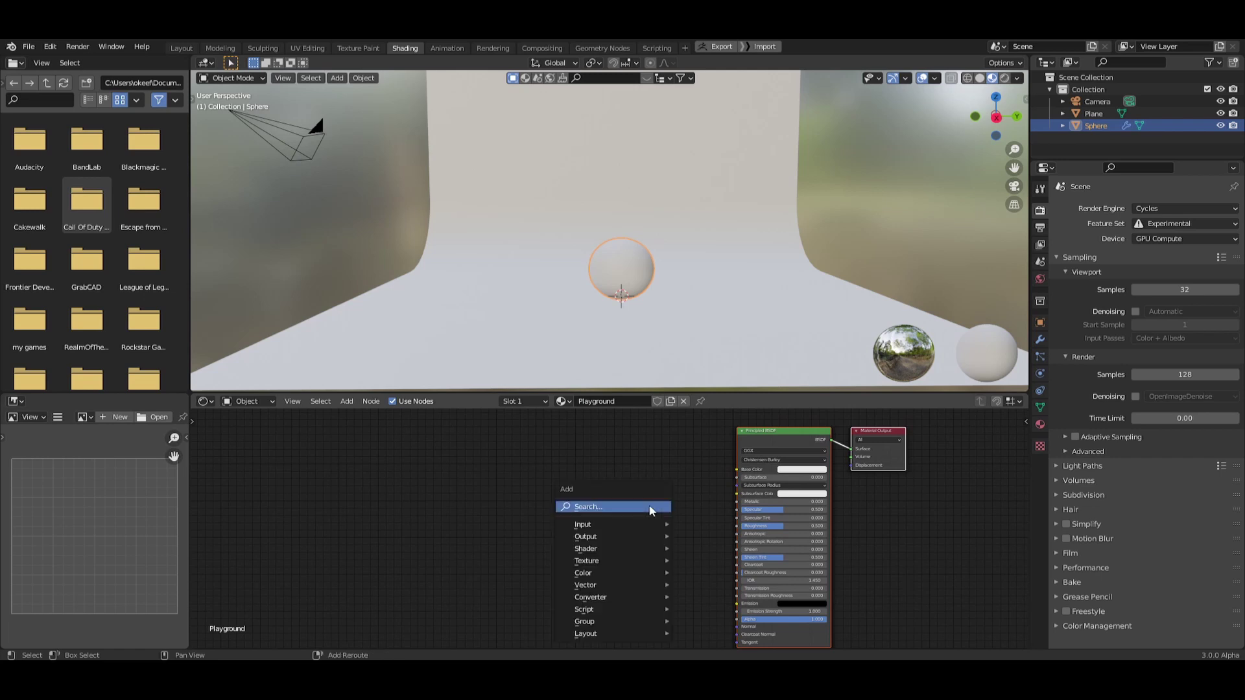
{"action": "left_click", "coordinate": [623, 510]}
{"action": "type", "text": "noise"}
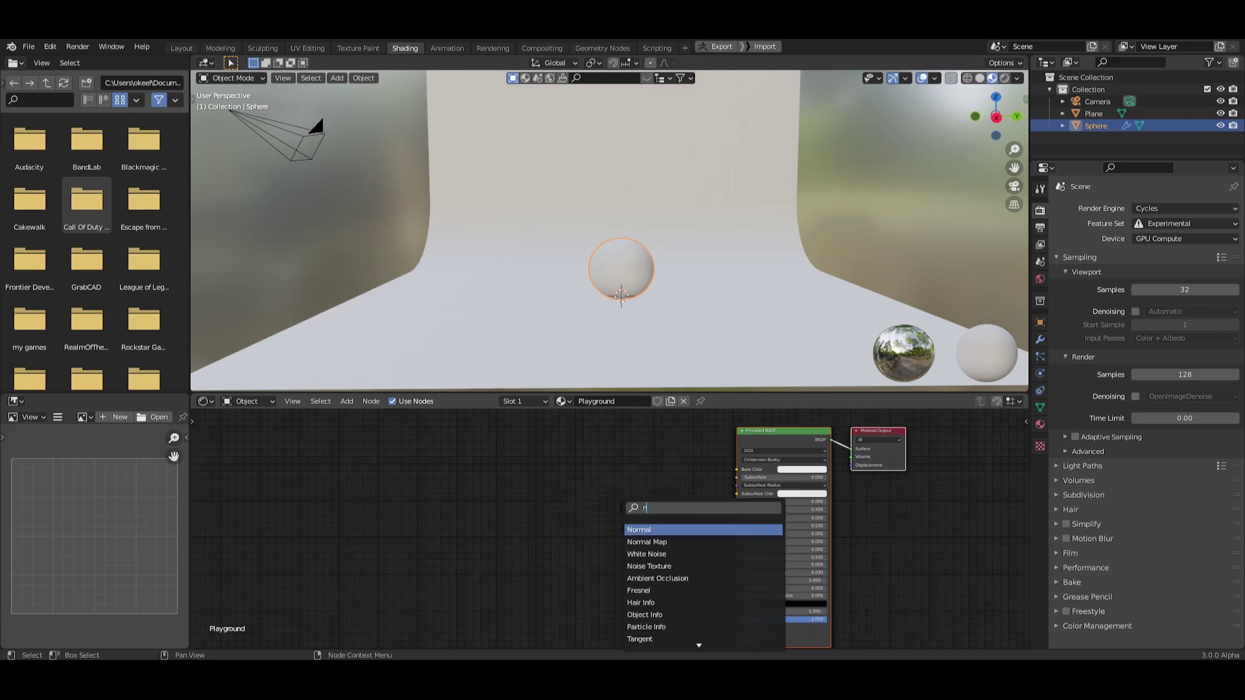
{"action": "key", "text": "Down"}
{"action": "key", "text": "Return"}
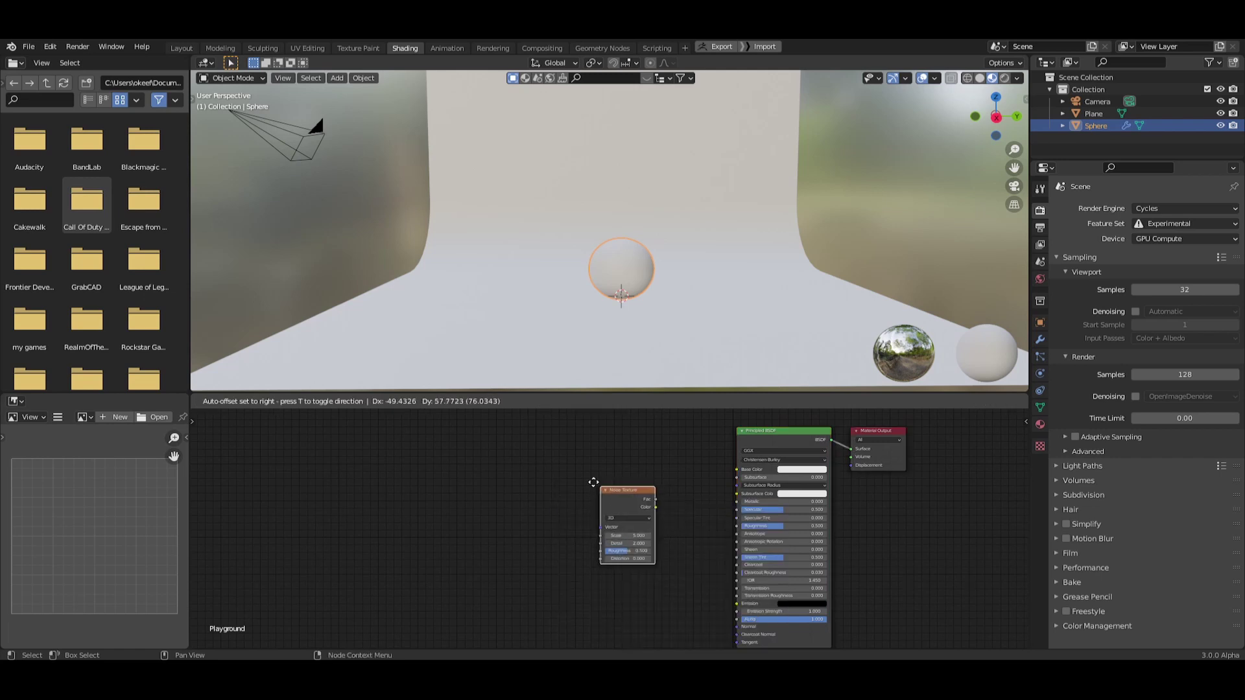
{"action": "left_click", "coordinate": [585, 478]}
Add a Musgrave Texture node and place it beside the Noise Texture.
{"action": "key", "text": "shift+a"}
{"action": "left_click", "coordinate": [497, 493]}
{"action": "type", "text": "mus"}
{"action": "key", "text": "Return"}
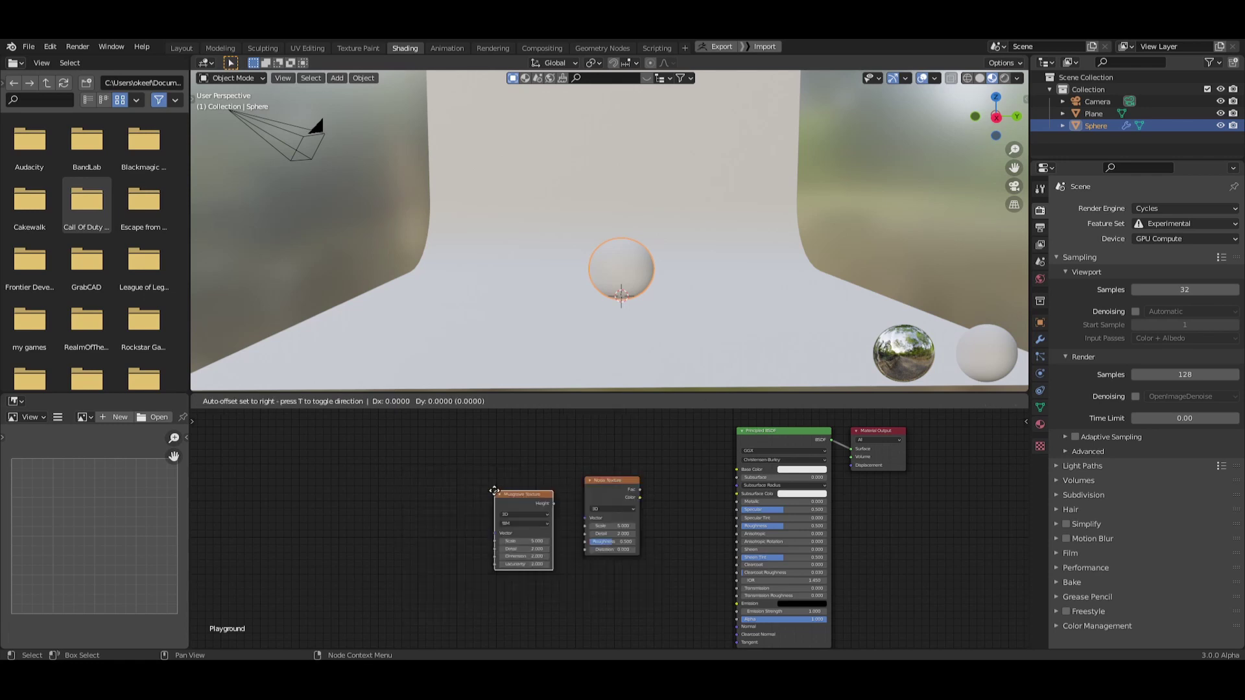
{"action": "left_click", "coordinate": [592, 507]}
Add Texture Coordinate and Mapping nodes to the Musgrave Texture, and feed the Mapping's Vector from the Object output.
{"action": "scroll", "coordinate": [592, 513], "scroll_direction": "up", "scroll_amount": 3}
{"action": "scroll", "coordinate": [726, 525], "scroll_direction": "down", "scroll_amount": 2}
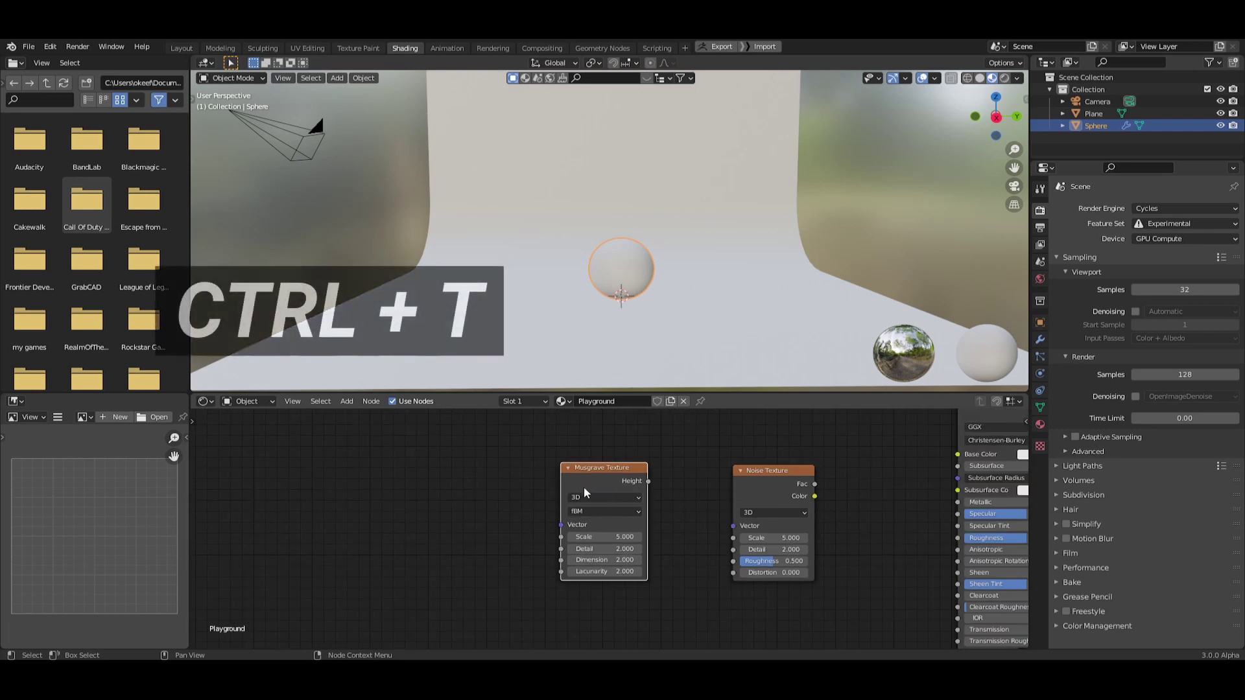
{"action": "key", "text": "ctrl+t"}
{"action": "middle_click_drag", "start_coordinate": [635, 446], "coordinate": [699, 443]}
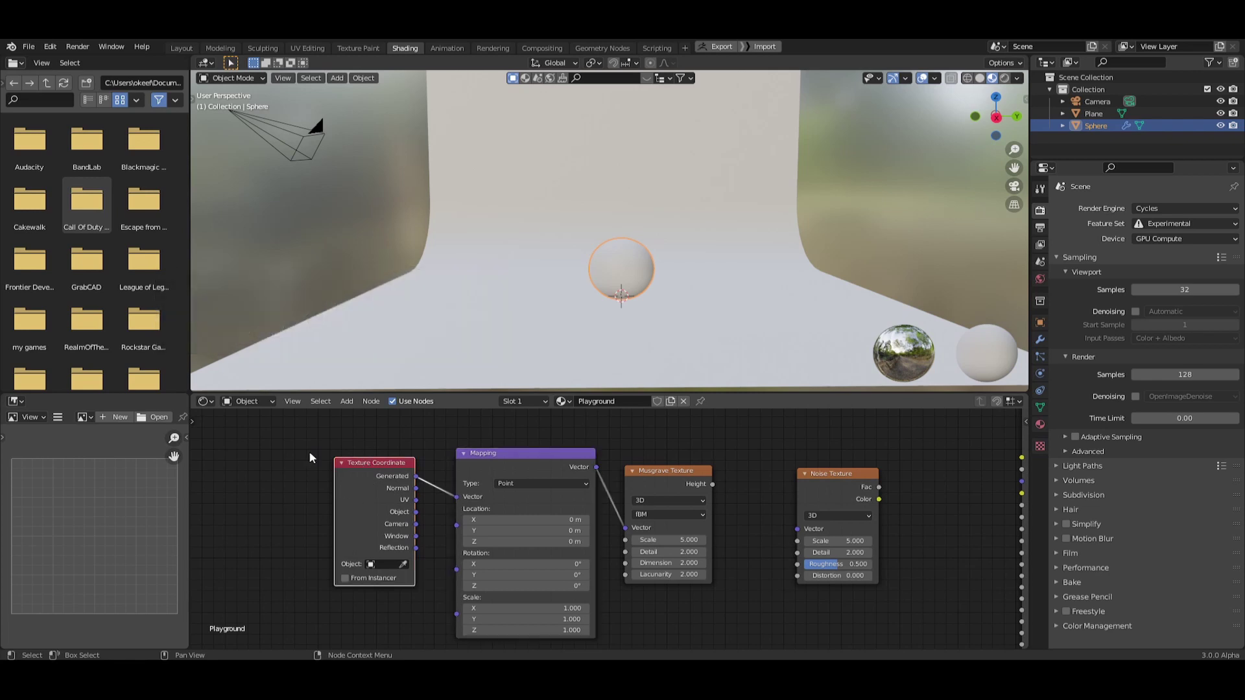
{"action": "left_click_drag", "start_coordinate": [415, 513], "coordinate": [443, 482]}
{"action": "left_click_drag", "start_coordinate": [444, 434], "coordinate": [462, 506]}
{"action": "middle_click_drag", "start_coordinate": [692, 634], "coordinate": [522, 614]}
Connect the Musgrave Texture's Height to the Noise Texture's Vector and move the Noise Texture closer to the Musgrave node.
{"action": "left_click", "coordinate": [528, 472]}
{"action": "left_click_drag", "start_coordinate": [576, 466], "coordinate": [662, 510]}
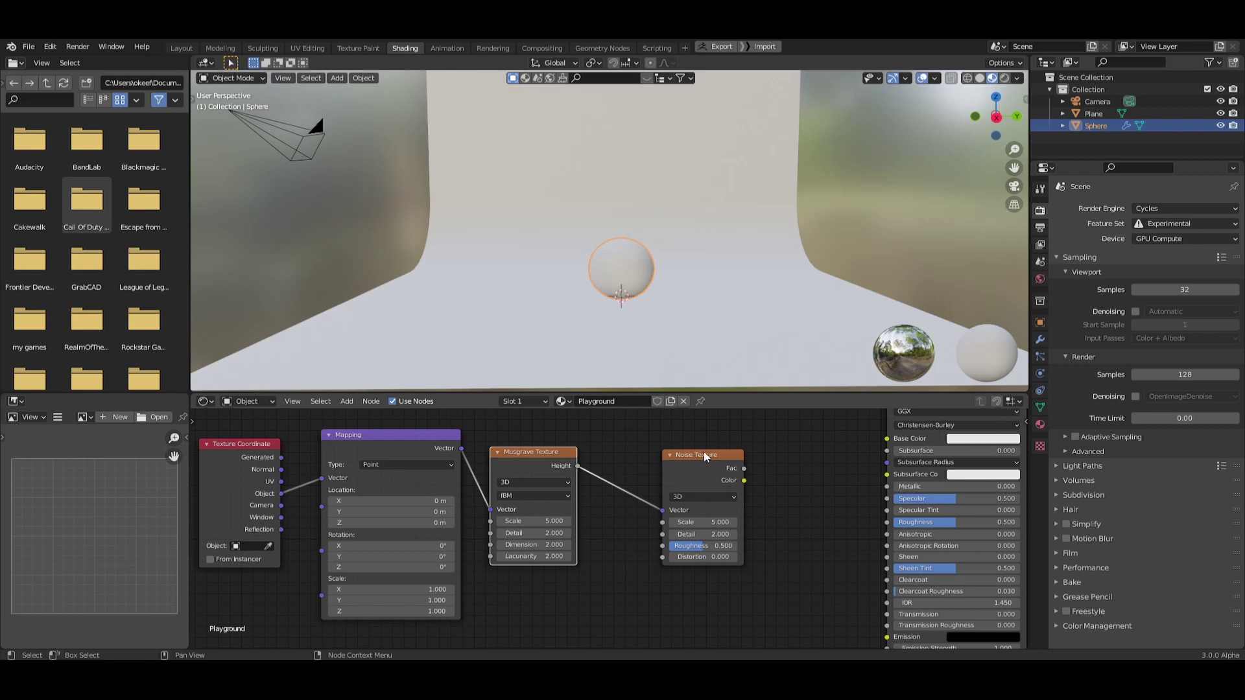
{"action": "middle_click_drag", "start_coordinate": [617, 549], "coordinate": [456, 558]}
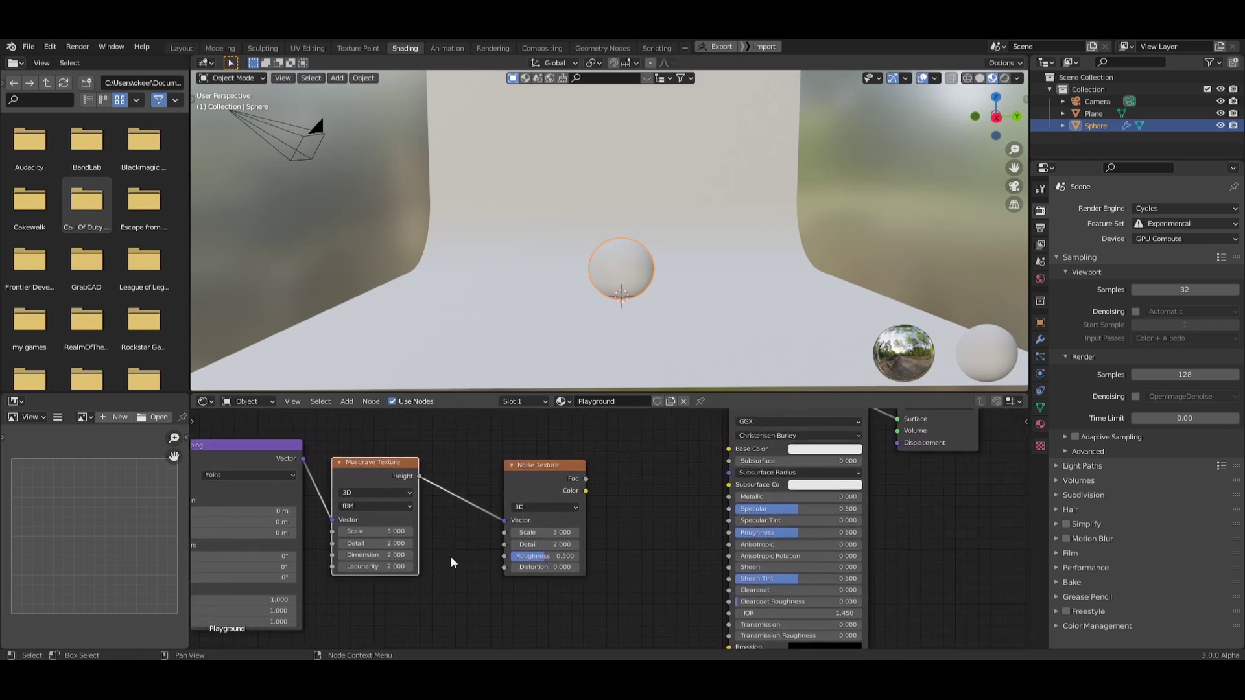
{"action": "scroll", "coordinate": [645, 494], "scroll_direction": "down", "scroll_amount": 2}
{"action": "left_click_drag", "start_coordinate": [584, 497], "coordinate": [549, 497]}
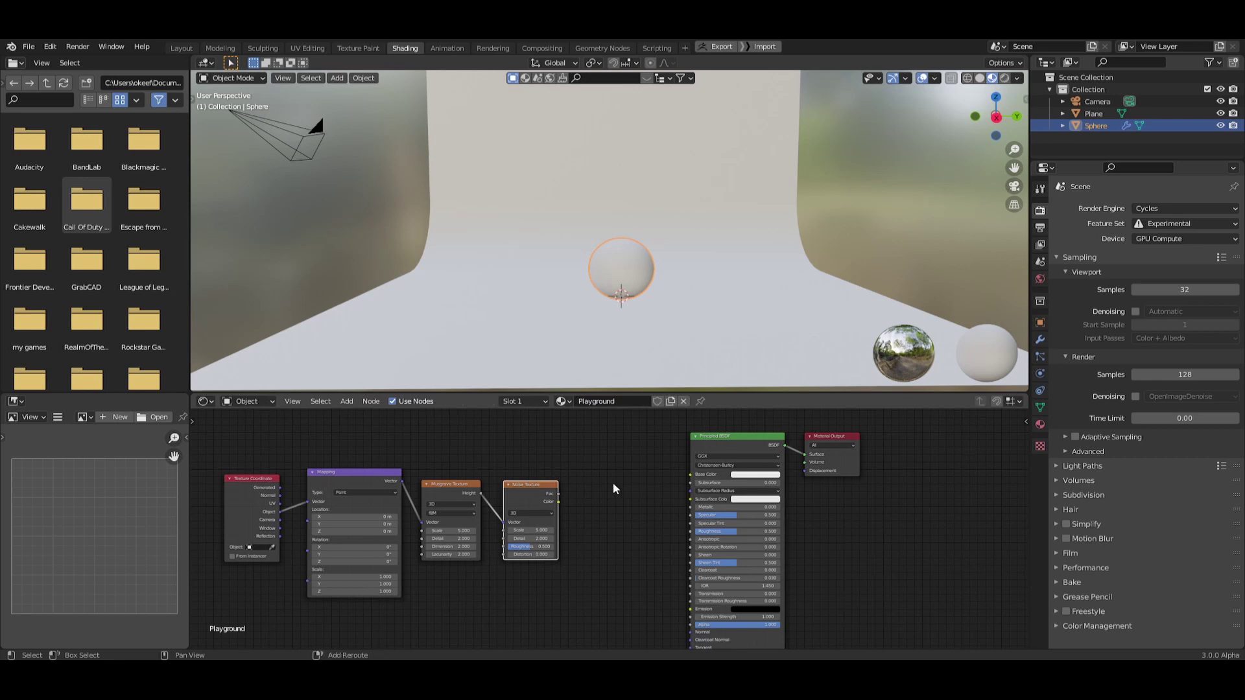
Add a ColorRamp node after the Noise Texture and connect the noise Fac output to the ramp's Fac input.
{"action": "key", "text": "shift+a"}
{"action": "type", "text": "col"}
{"action": "key", "text": "Return"}
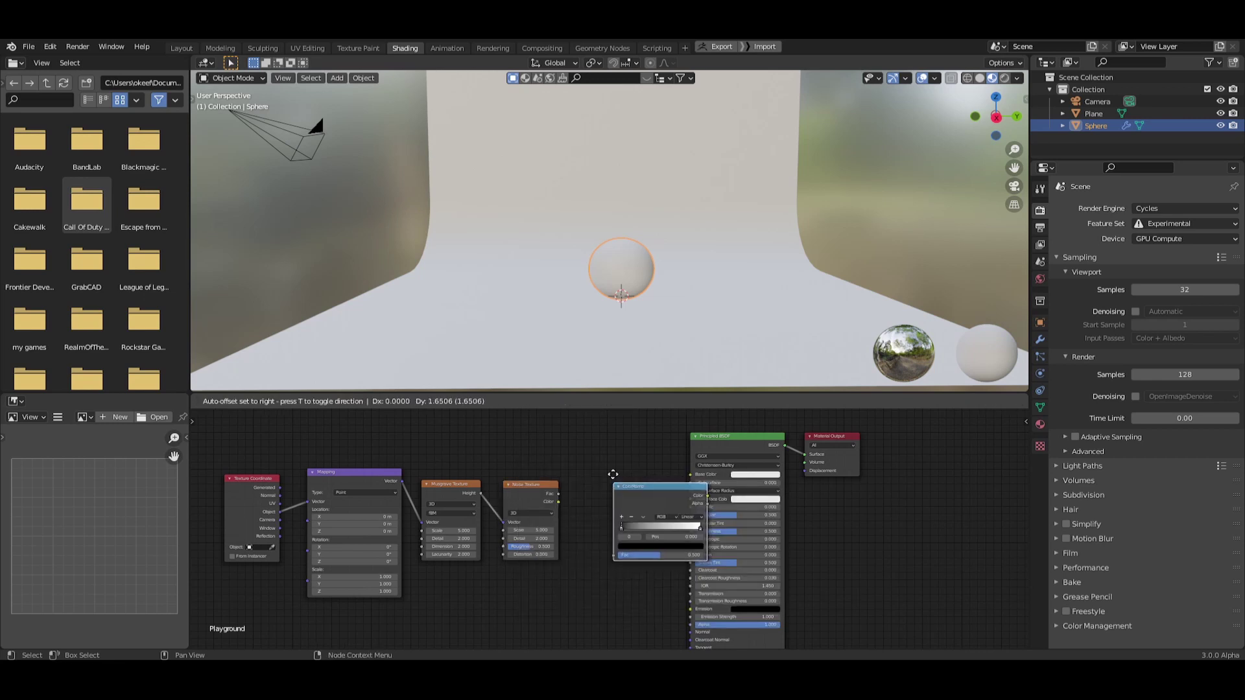
{"action": "left_click", "coordinate": [587, 459]}
{"action": "scroll", "coordinate": [612, 506], "scroll_direction": "up", "scroll_amount": 3}
{"action": "middle_click_drag", "start_coordinate": [633, 509], "coordinate": [675, 541]}
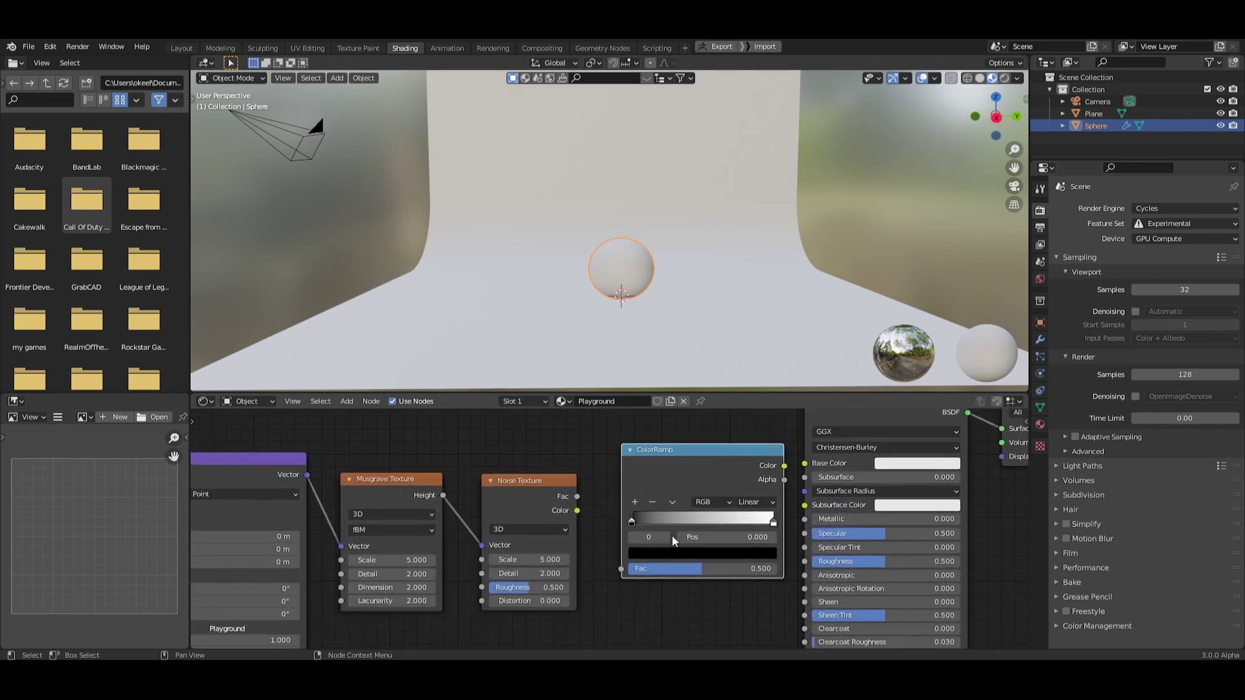
{"action": "left_click_drag", "start_coordinate": [577, 497], "coordinate": [607, 466]}
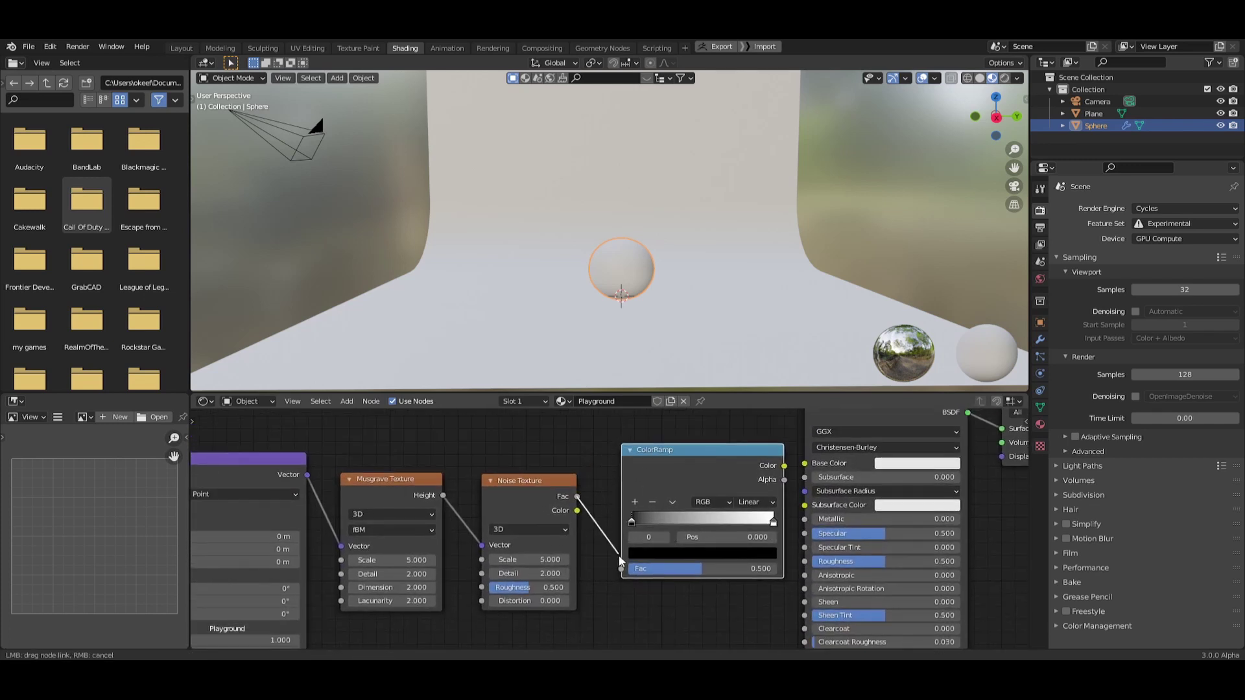
{"action": "left_click_drag", "start_coordinate": [621, 560], "coordinate": [621, 568]}
{"action": "left_click_drag", "start_coordinate": [660, 470], "coordinate": [637, 481]}
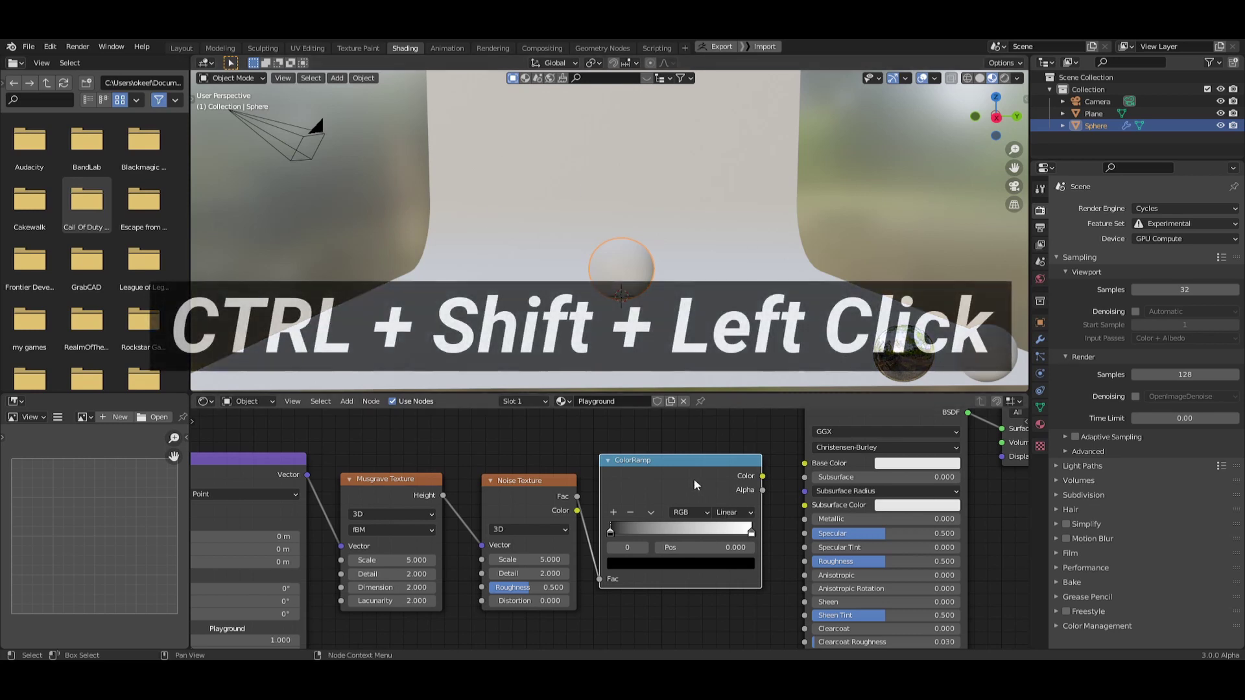
Preview the ColorRamp output on the sphere using Node Wrangler's viewer and frame the sphere up close.
{"action": "key", "text": "ctrl+shift"}
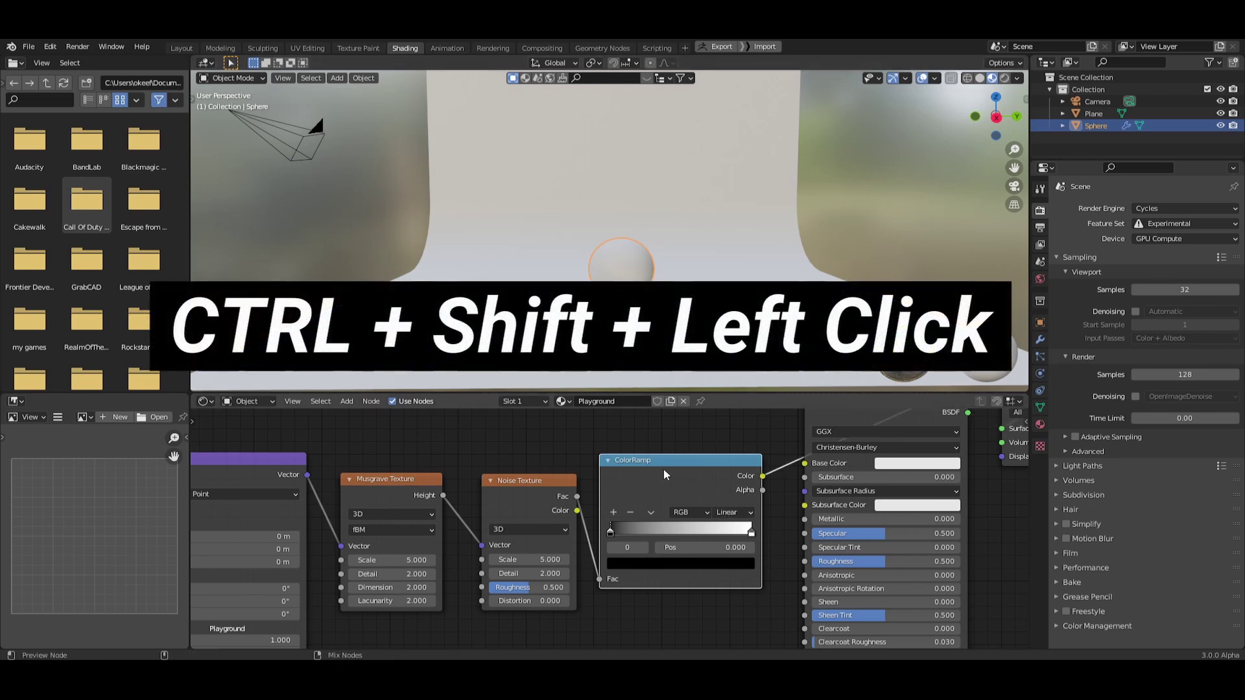
{"action": "left_click", "coordinate": [664, 475], "text": "ctrl+shift"}
{"action": "scroll", "coordinate": [605, 266], "scroll_direction": "up", "scroll_amount": 6}
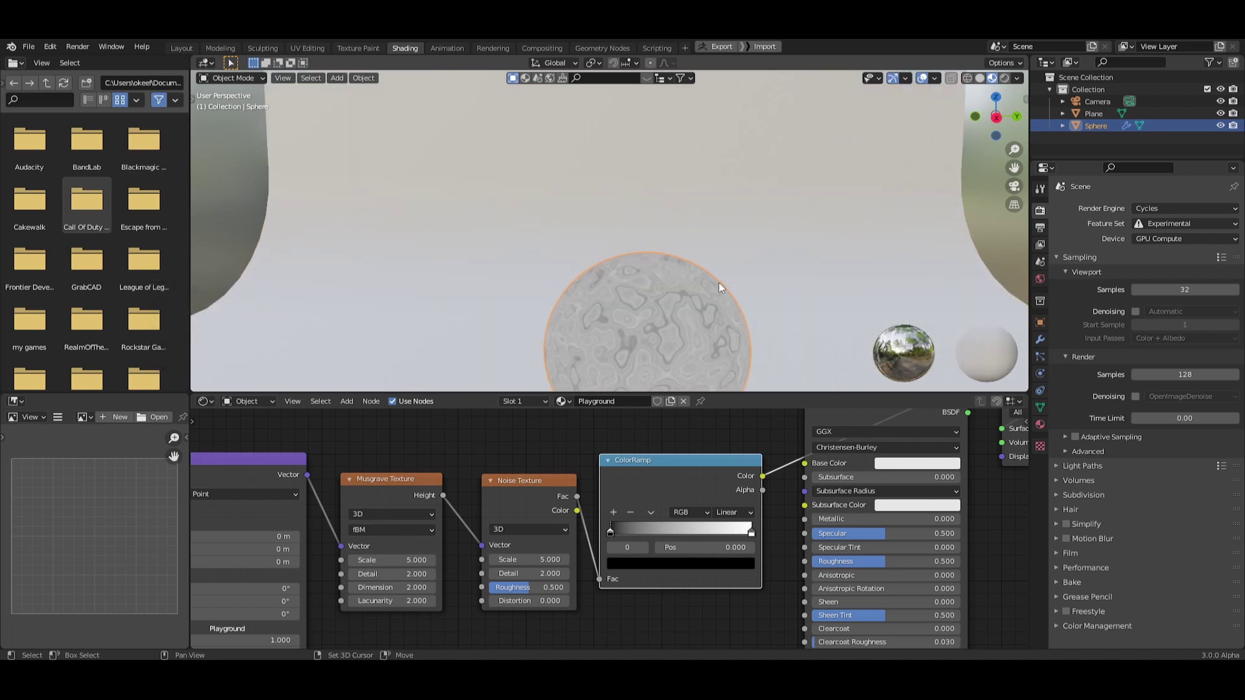
{"action": "middle_click_drag", "start_coordinate": [718, 282], "coordinate": [721, 214], "text": "shift"}
{"action": "key", "text": "KP_Decimal"}
{"action": "middle_click_drag", "start_coordinate": [550, 253], "coordinate": [672, 206]}
{"action": "middle_click_drag", "start_coordinate": [541, 448], "coordinate": [534, 471]}
{"action": "scroll", "coordinate": [504, 456], "scroll_direction": "down", "scroll_amount": 2}
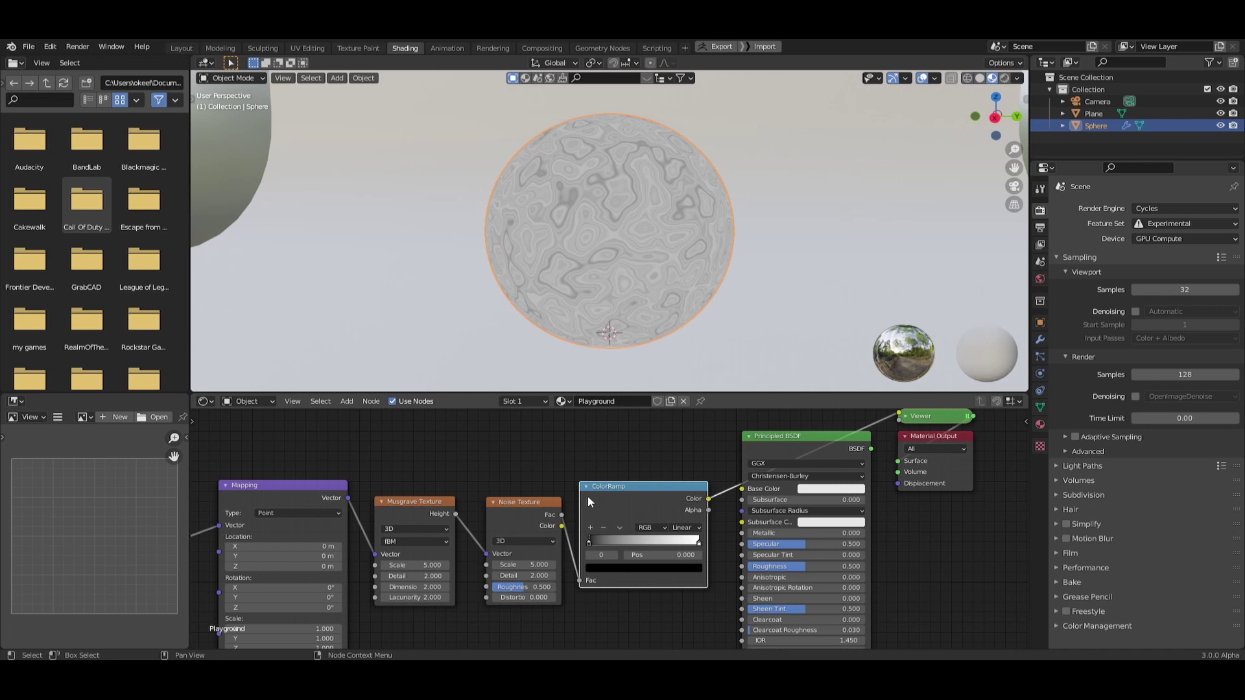
Tighten the ColorRamp's contrast by moving the black stop to about 0.423 and the white stop to about 0.568.
{"action": "scroll", "coordinate": [589, 501], "scroll_direction": "up", "scroll_amount": 3}
{"action": "left_click_drag", "start_coordinate": [533, 535], "coordinate": [615, 536]}
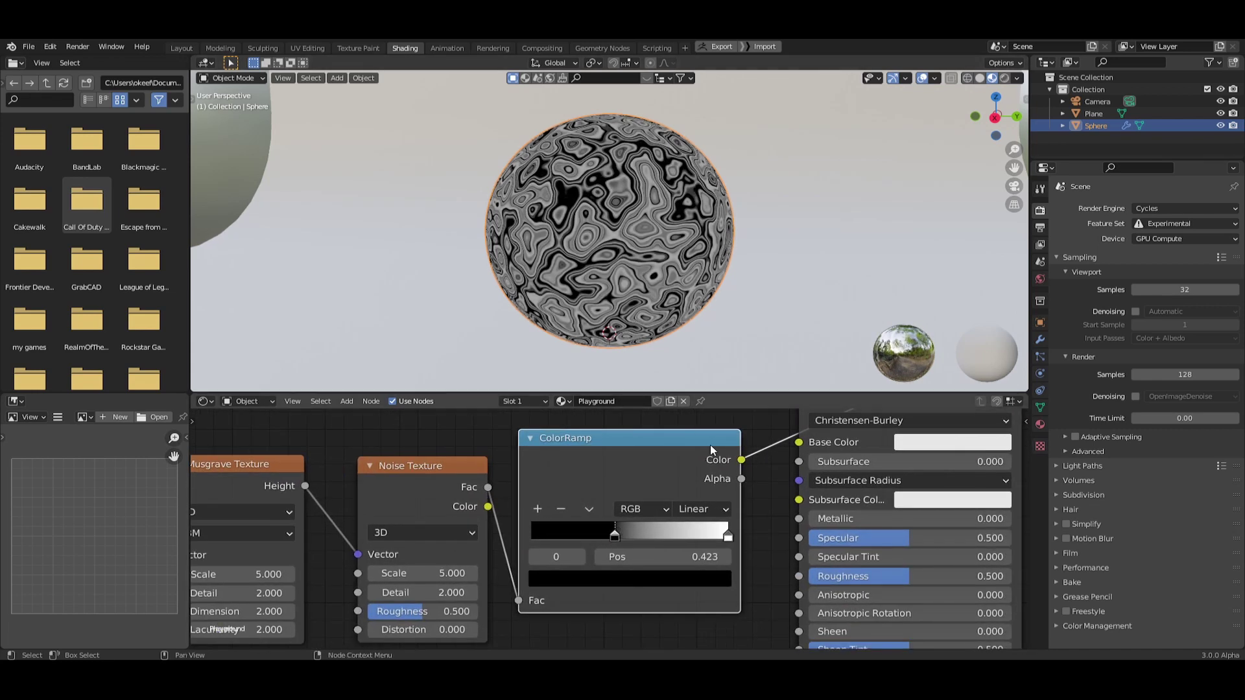
{"action": "left_click_drag", "start_coordinate": [727, 544], "coordinate": [645, 536]}
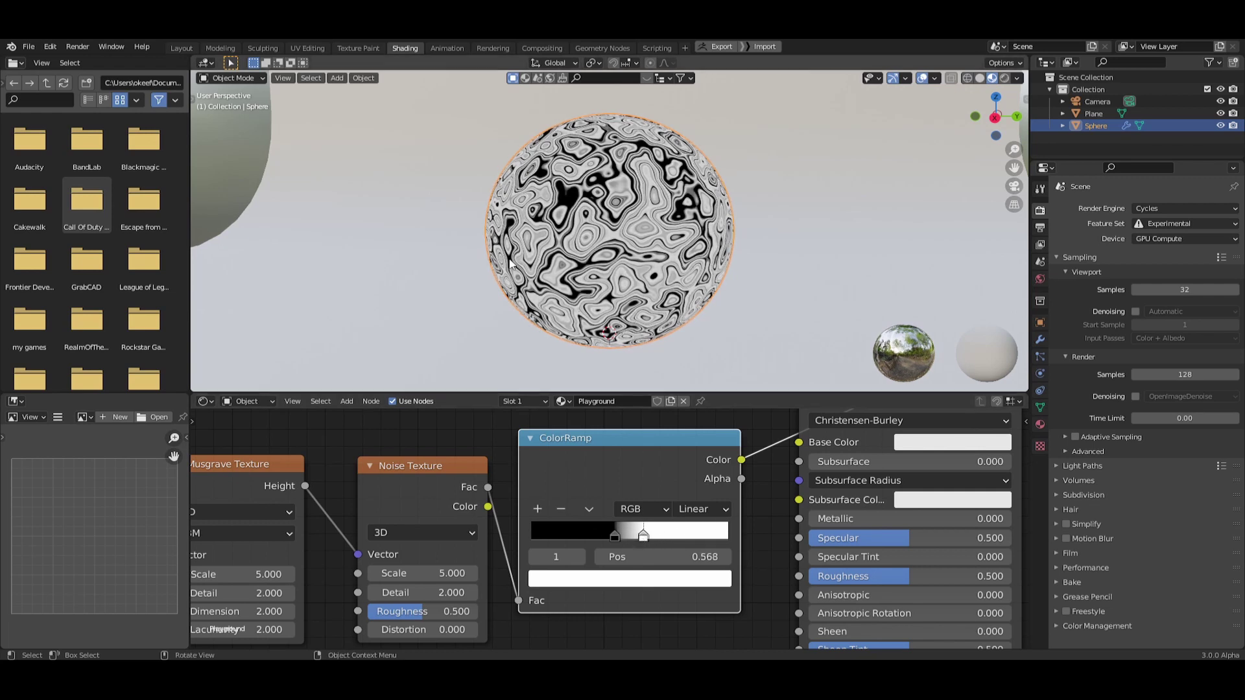
Move the texture nodes and ColorRamp together farther away from the Principled BSDF to make room.
{"action": "scroll", "coordinate": [595, 465], "scroll_direction": "down", "scroll_amount": 3}
{"action": "scroll", "coordinate": [593, 463], "scroll_direction": "down", "scroll_amount": 2}
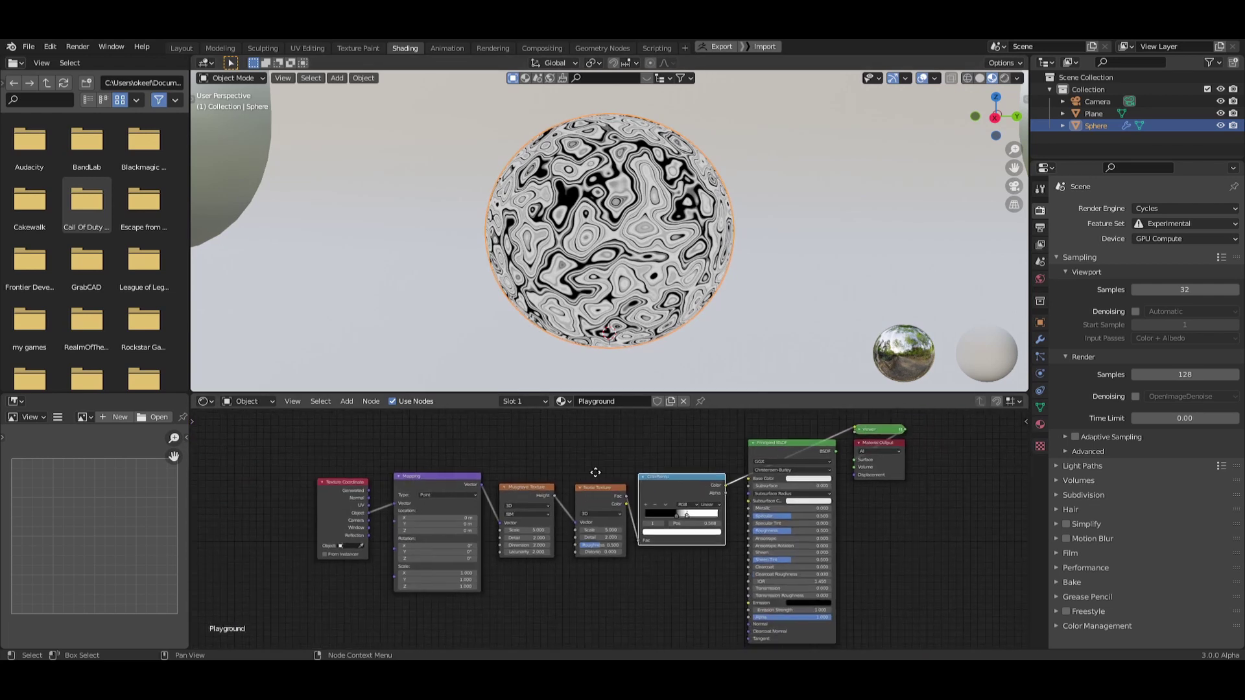
{"action": "middle_click_drag", "start_coordinate": [647, 584], "coordinate": [675, 558]}
{"action": "left_click_drag", "start_coordinate": [711, 555], "coordinate": [346, 449]}
{"action": "left_click_drag", "start_coordinate": [684, 459], "coordinate": [540, 463]}
{"action": "middle_click_drag", "start_coordinate": [489, 453], "coordinate": [479, 496]}
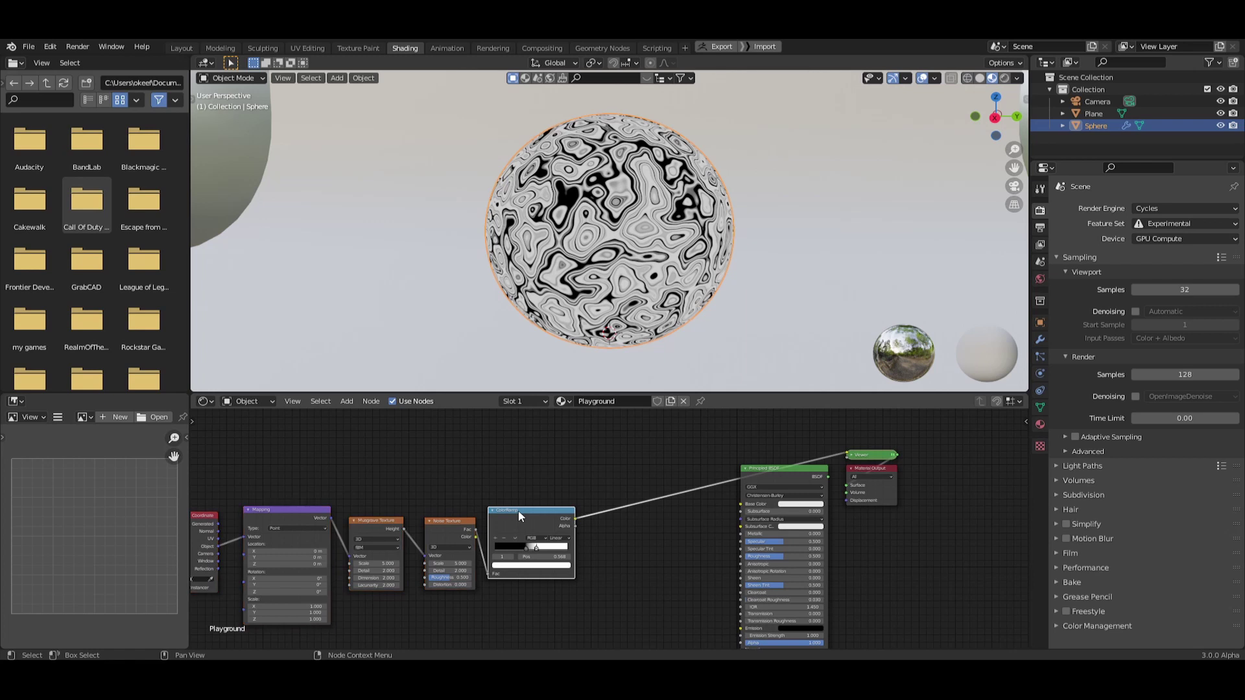
Duplicate the ColorRamp, place the copy above the original, and connect the original's Color output to the copy's Fac.
{"action": "key", "text": "shift+d"}
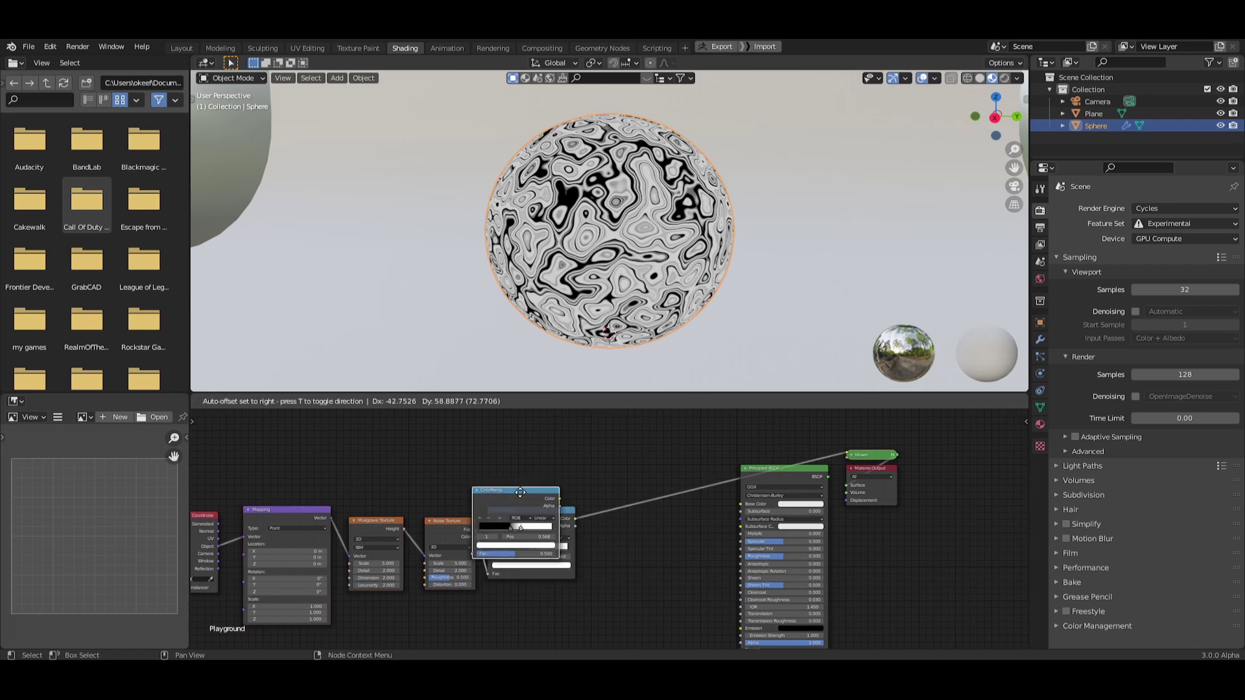
{"action": "left_click", "coordinate": [537, 465]}
{"action": "middle_click_drag", "start_coordinate": [489, 503], "coordinate": [428, 529]}
{"action": "key", "text": "g"}
{"action": "left_click", "coordinate": [486, 528]}
{"action": "left_click_drag", "start_coordinate": [515, 546], "coordinate": [508, 507]}
{"action": "left_click_drag", "start_coordinate": [533, 445], "coordinate": [553, 448]}
Connect the duplicated ColorRamp's Color output to the Principled BSDF's Base Color and Subsurface Color.
{"action": "middle_click_drag", "start_coordinate": [553, 449], "coordinate": [501, 444]}
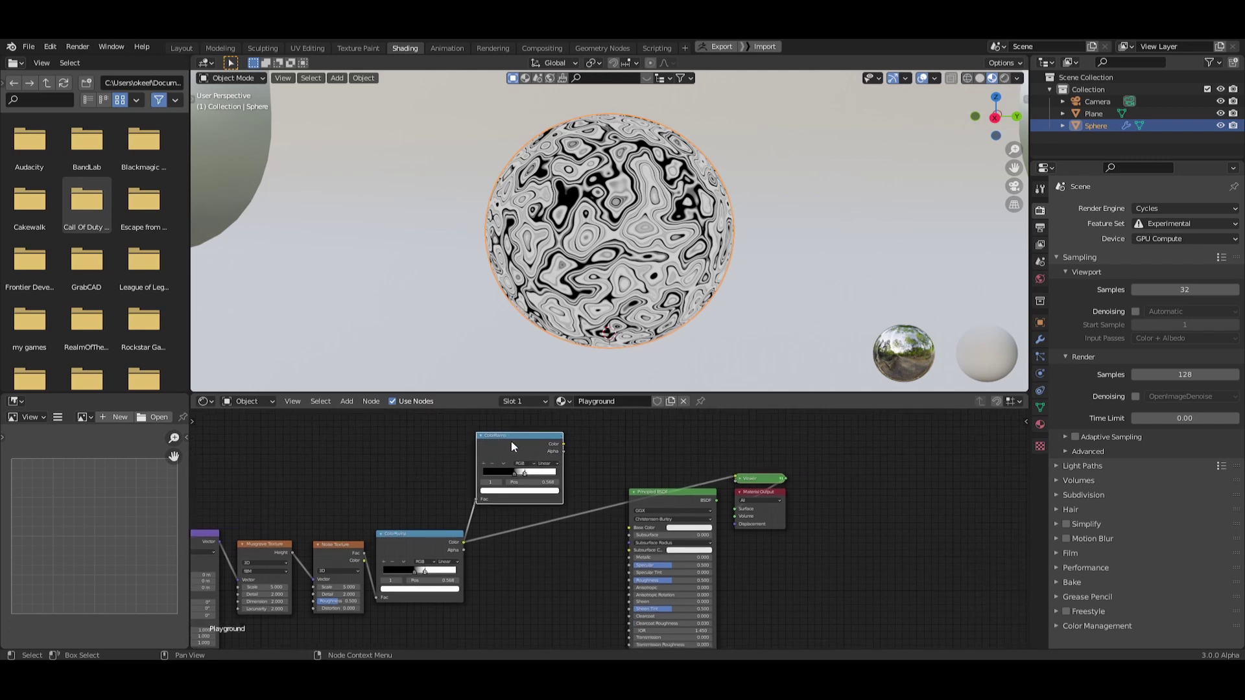
{"action": "left_click_drag", "start_coordinate": [563, 445], "coordinate": [628, 529]}
{"action": "left_click_drag", "start_coordinate": [561, 447], "coordinate": [629, 551]}
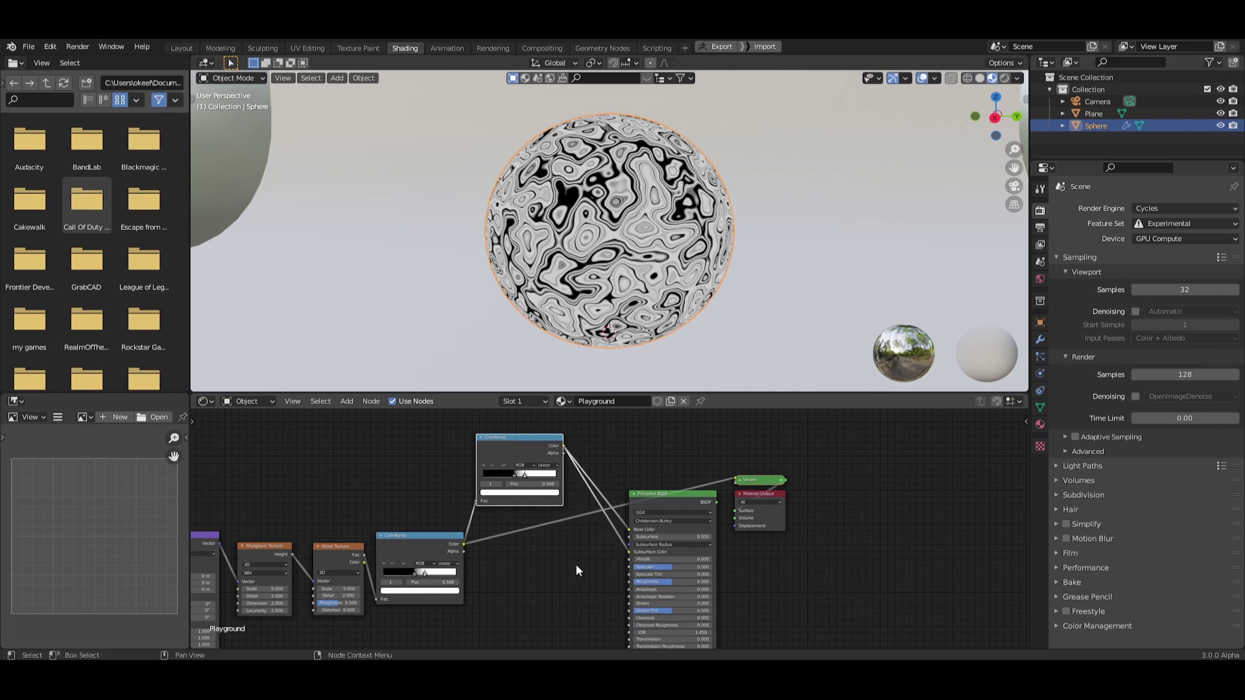
Change the black stop of the duplicated ColorRamp to a light blue.
{"action": "key", "text": "KP_Decimal"}
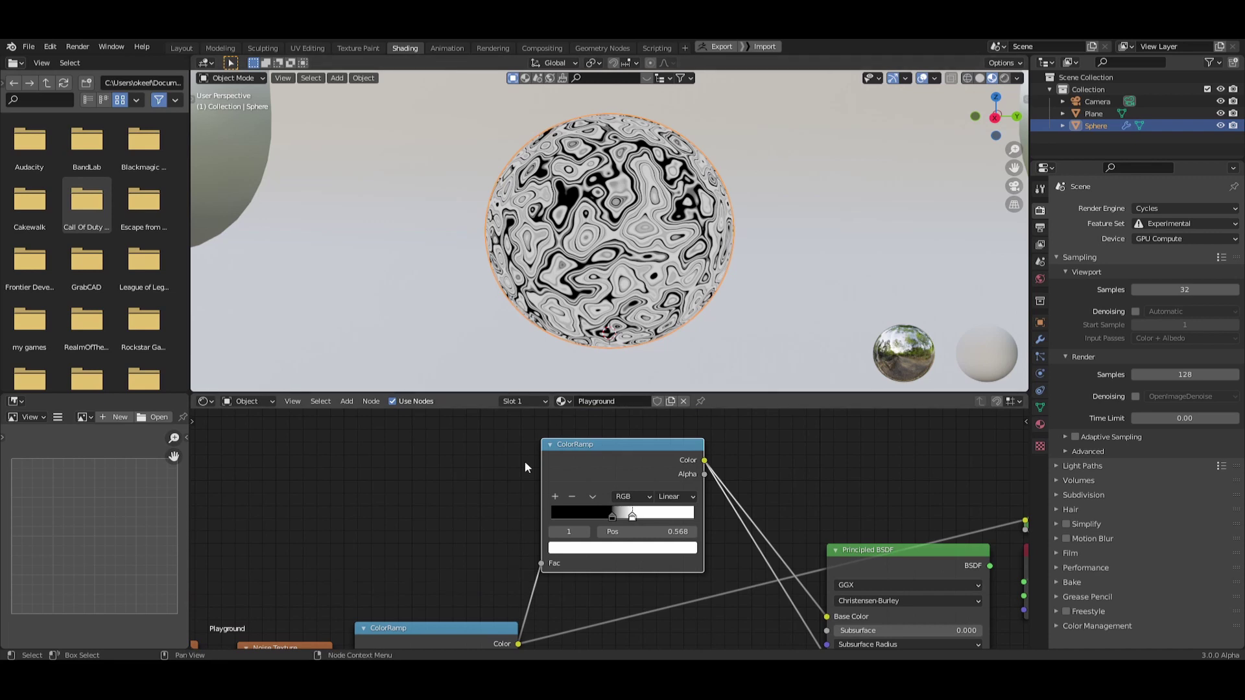
{"action": "scroll", "coordinate": [585, 480], "scroll_direction": "up", "scroll_amount": 2}
{"action": "left_click", "coordinate": [573, 506]}
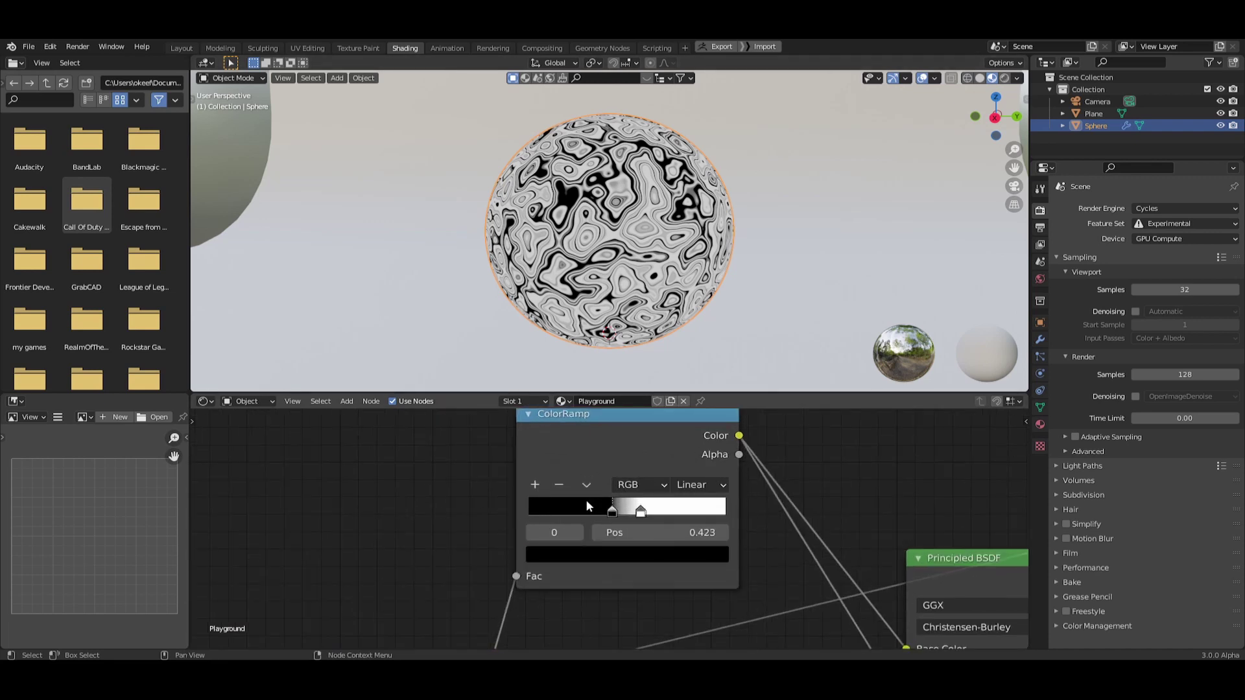
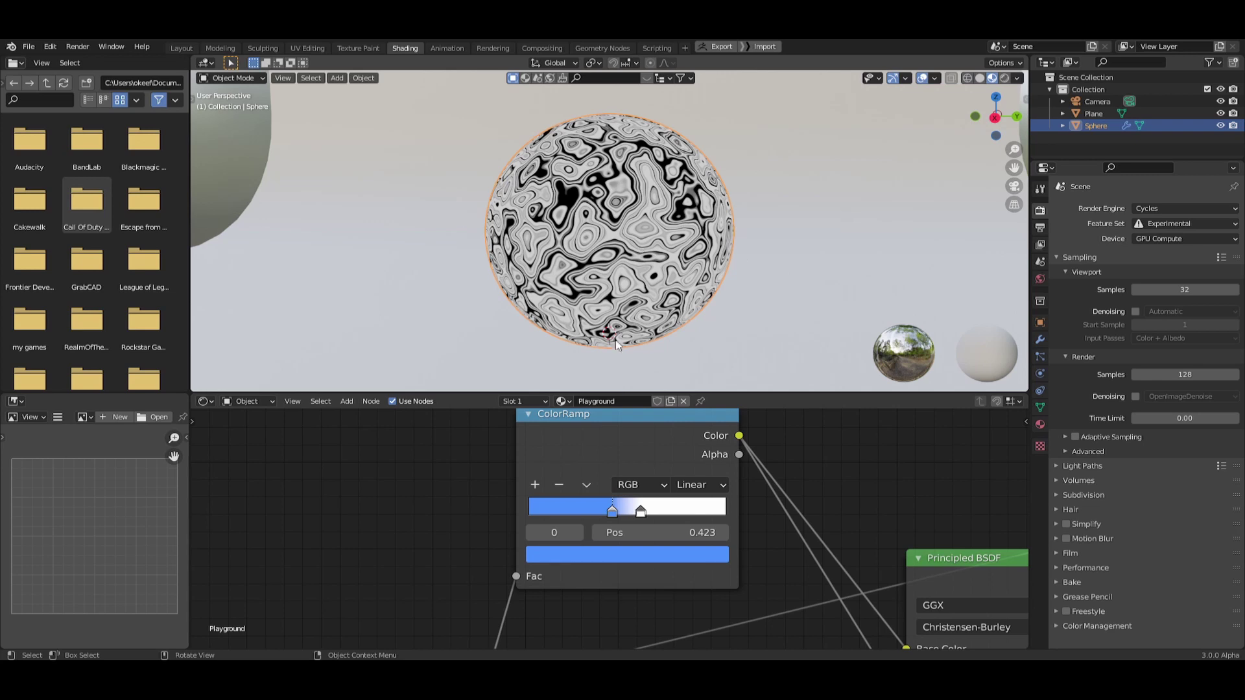
Switch the material preview from the ColorRamp to the Principled BSDF output.
{"action": "scroll", "coordinate": [379, 503], "scroll_direction": "down", "scroll_amount": 2}
{"action": "scroll", "coordinate": [389, 506], "scroll_direction": "down", "scroll_amount": 2}
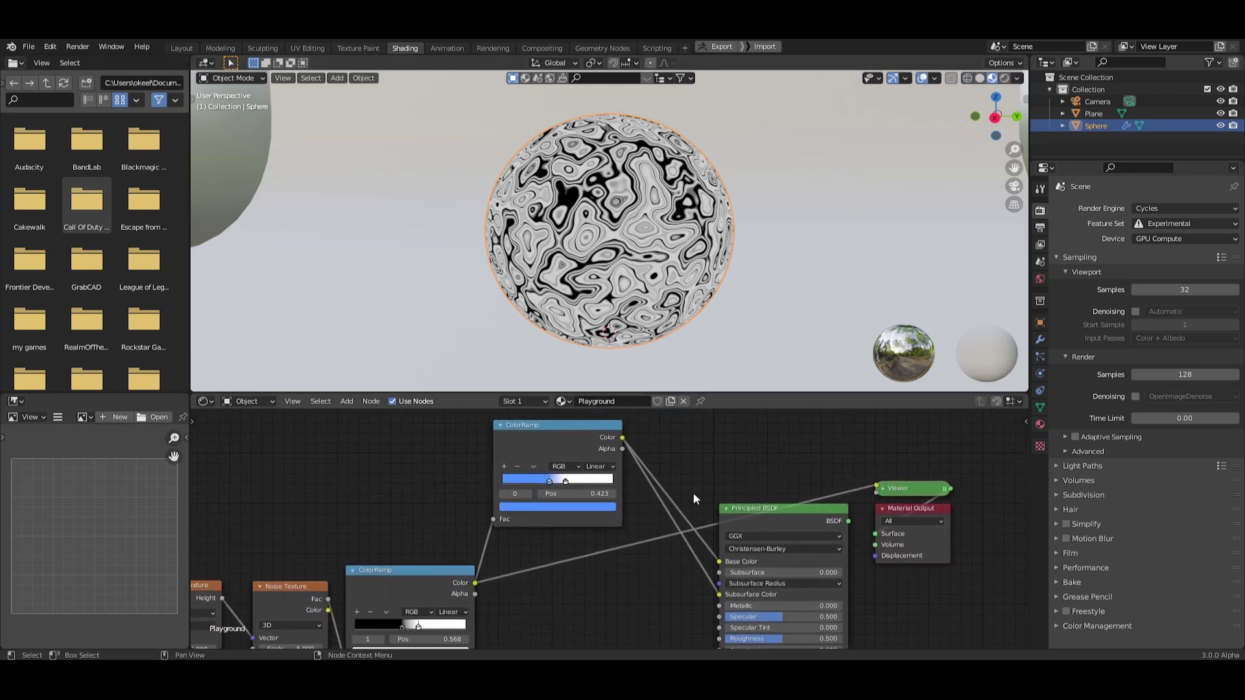
{"action": "scroll", "coordinate": [706, 470], "scroll_direction": "left", "scroll_amount": 2, "text": "ctrl"}
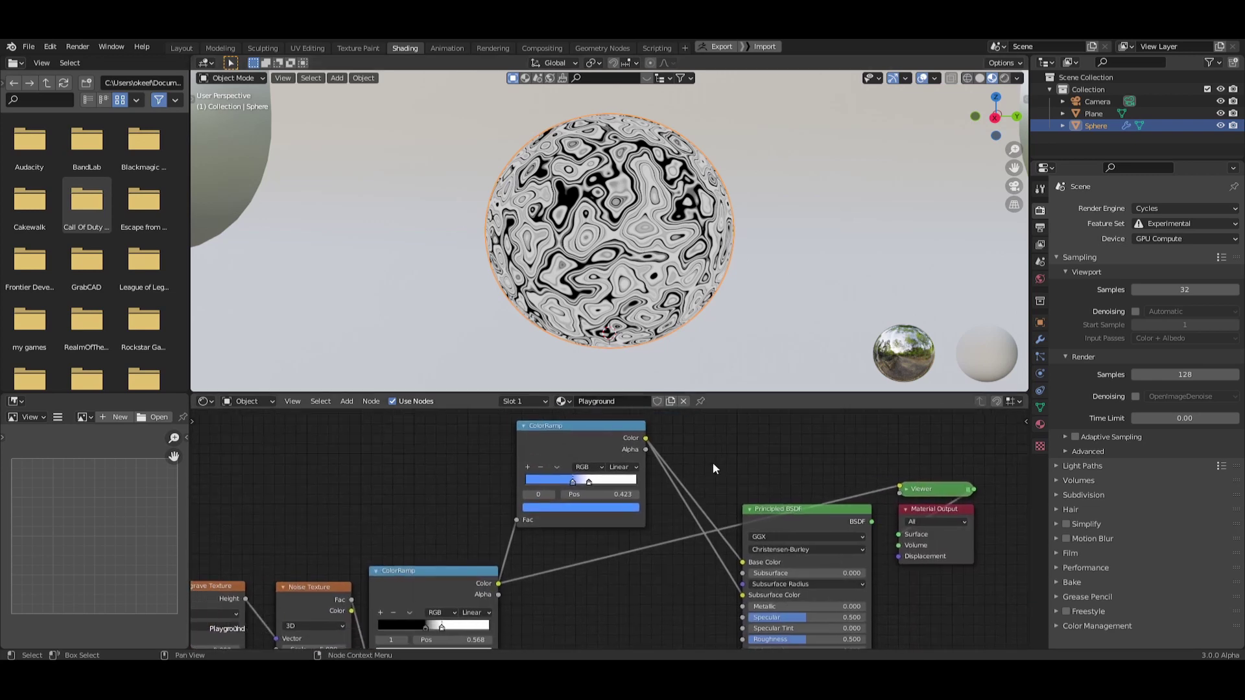
{"action": "left_click", "coordinate": [817, 516], "text": "ctrl+shift"}
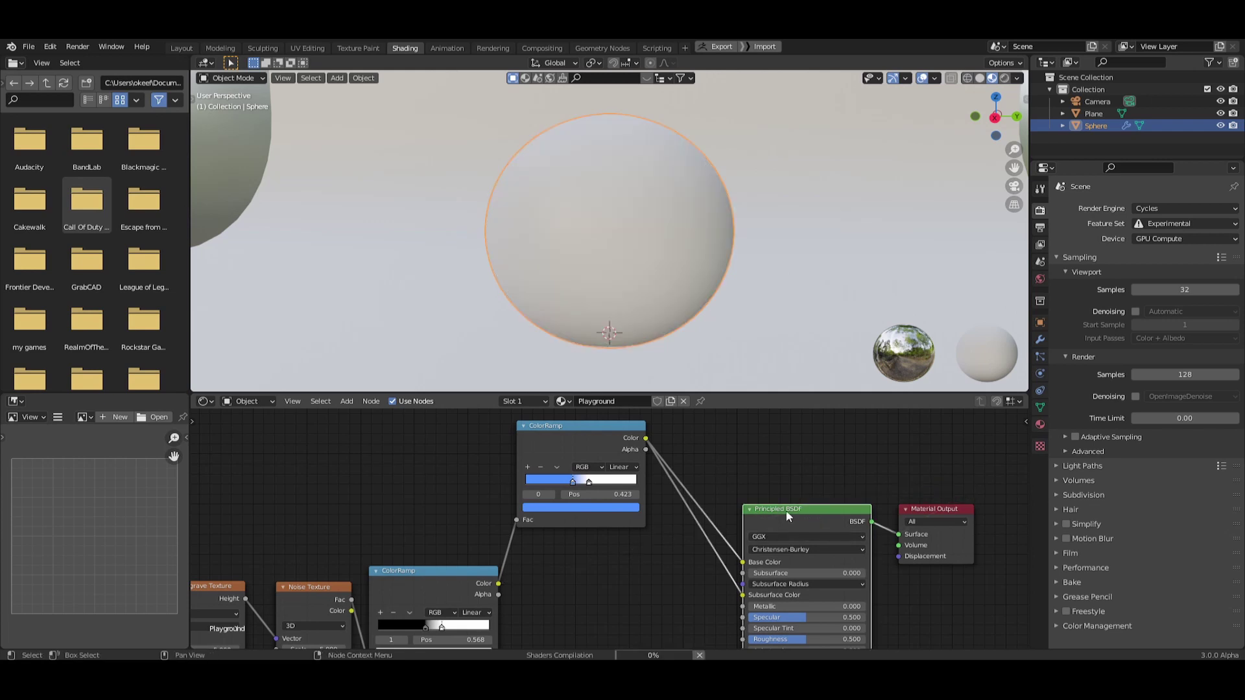
Set the white stop of the duplicated ColorRamp to hex colour 4D92FF.
{"action": "middle_click_drag", "start_coordinate": [421, 453], "coordinate": [510, 562]}
{"action": "scroll", "coordinate": [464, 478], "scroll_direction": "up", "scroll_amount": 2}
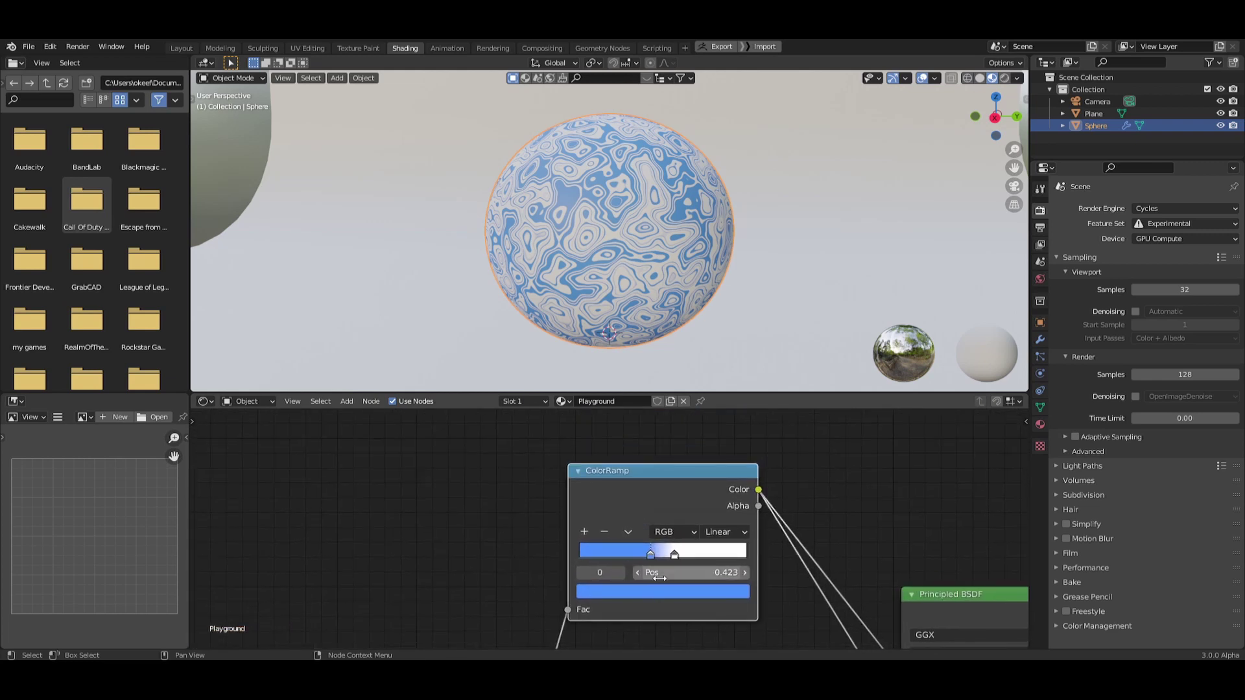
{"action": "scroll", "coordinate": [447, 511], "scroll_direction": "up", "scroll_amount": 1}
{"action": "middle_click_drag", "start_coordinate": [447, 511], "coordinate": [437, 495]}
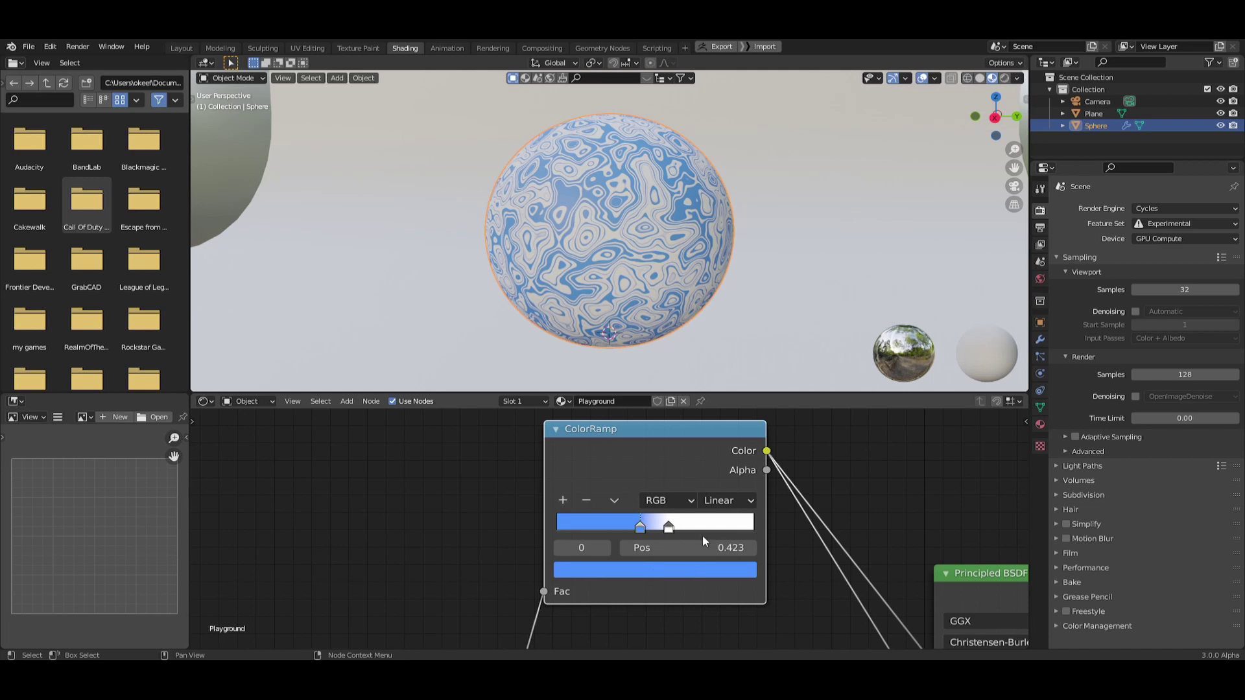
{"action": "left_click", "coordinate": [671, 530]}
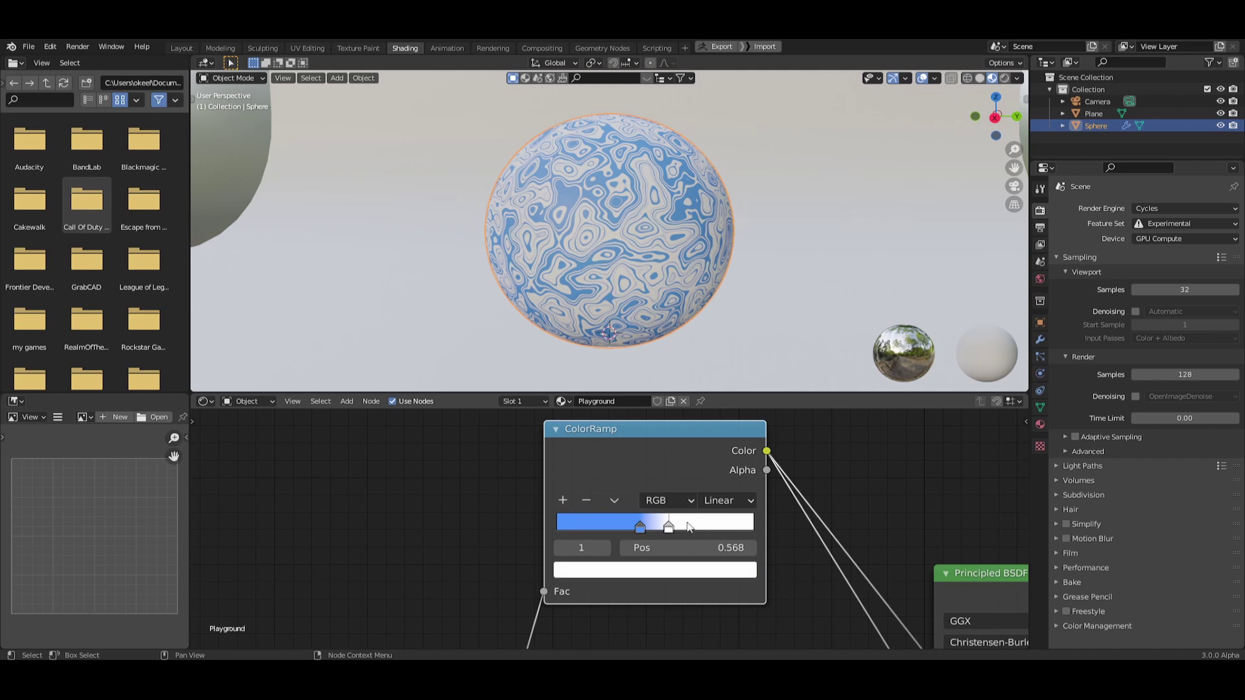
{"action": "left_click", "coordinate": [682, 573]}
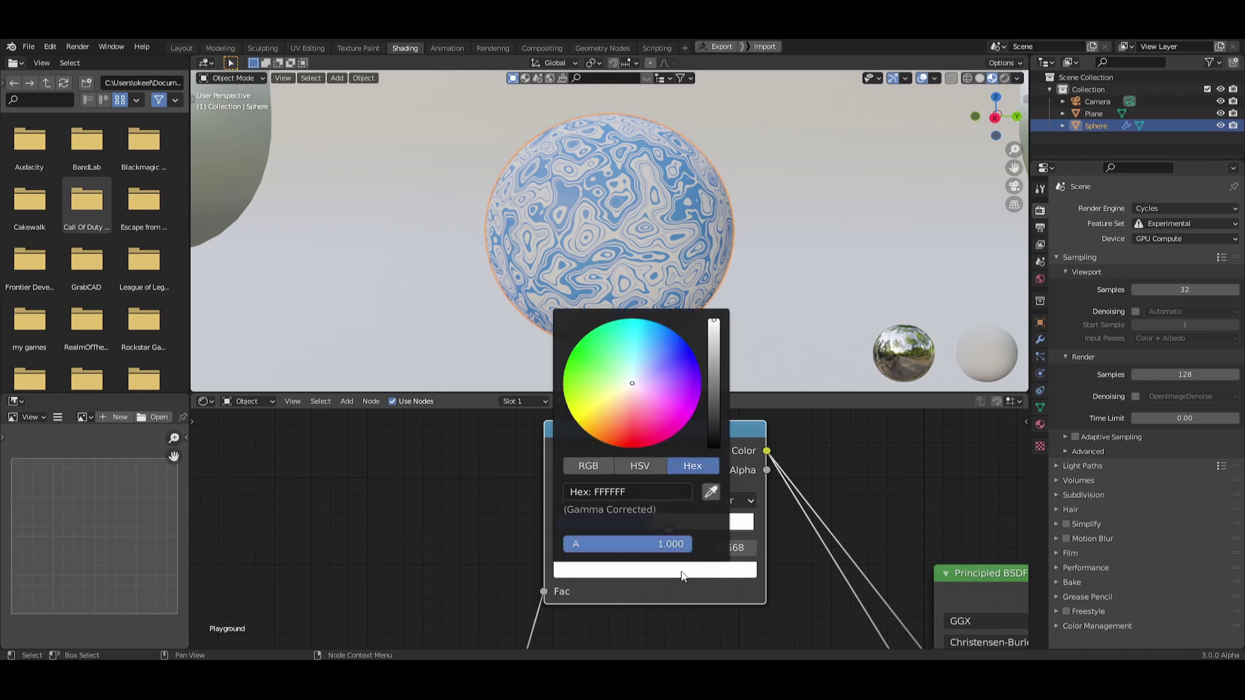
{"action": "left_click", "coordinate": [648, 492]}
{"action": "type", "text": "4D92FF"}
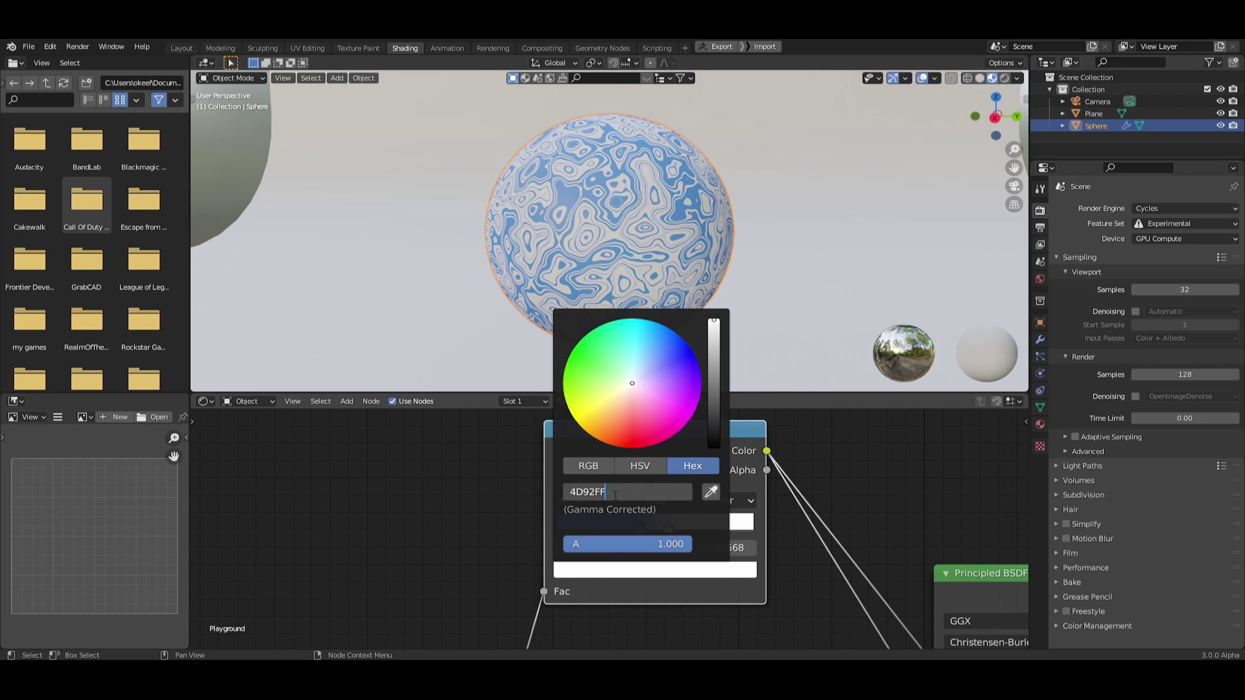
{"action": "key", "text": "Return"}
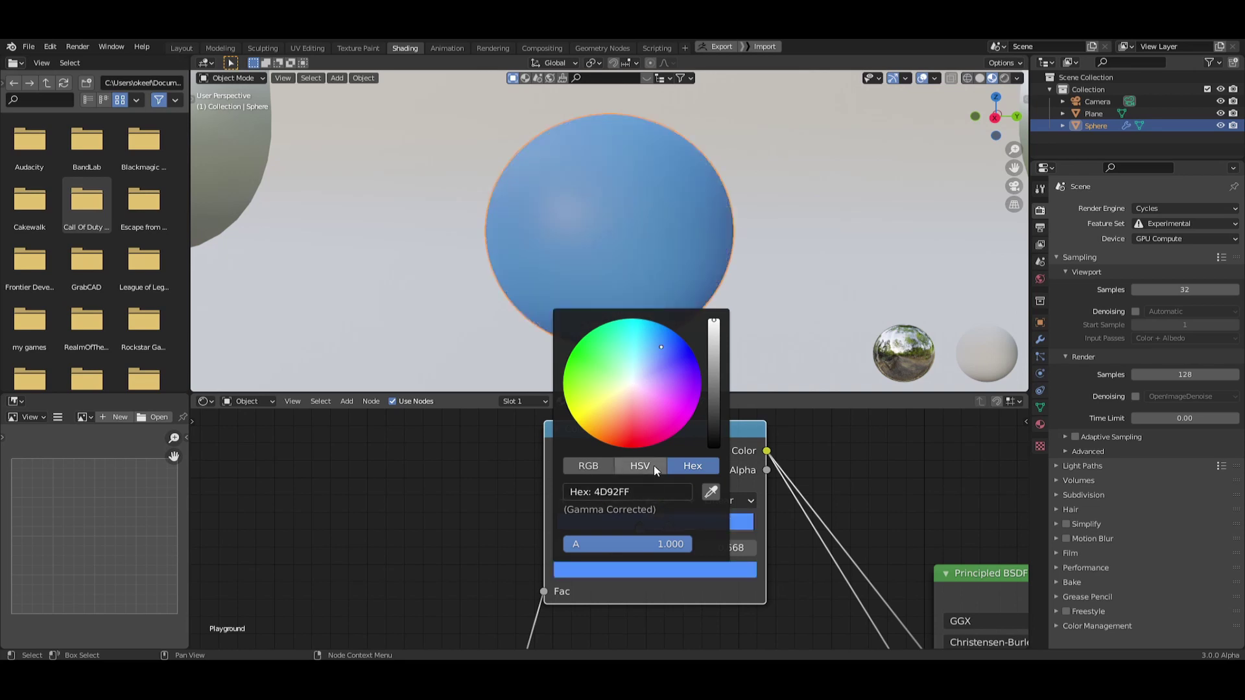
Shift the hue of the duplicated ColorRamp's stop at position 0.568 to yellow.
{"action": "left_click", "coordinate": [657, 468]}
{"action": "left_click_drag", "start_coordinate": [643, 493], "coordinate": [576, 492]}
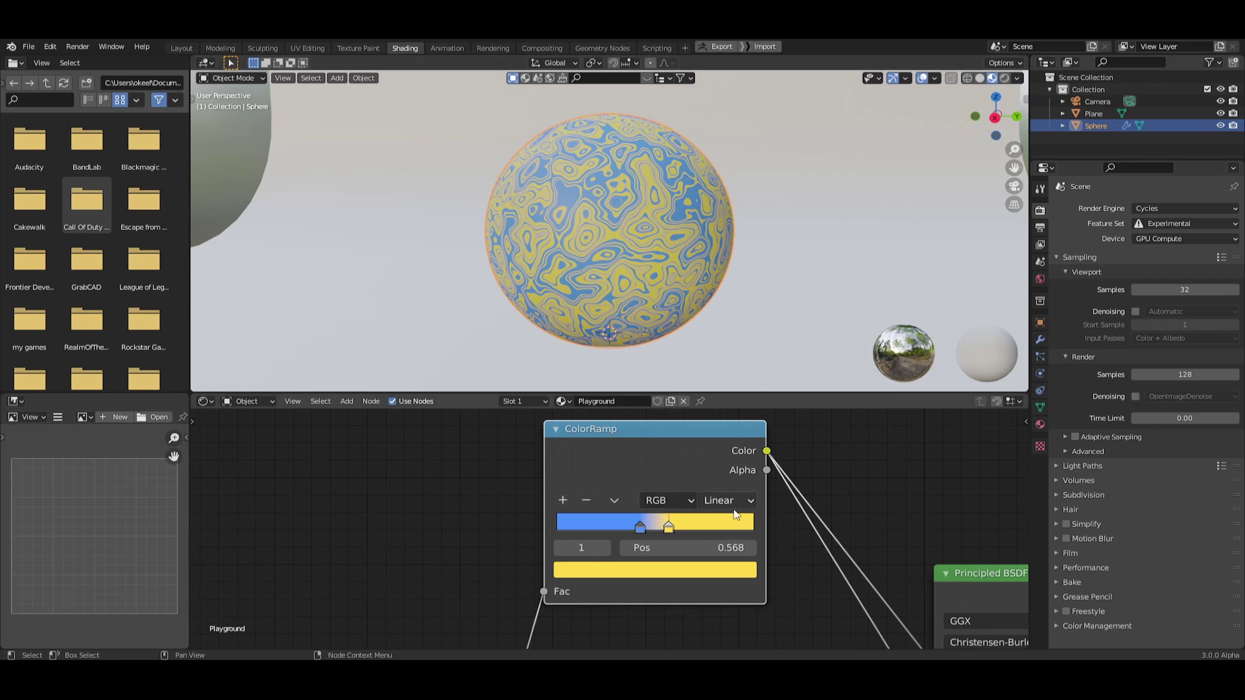
Add a stop at position 0.500 between the blue and yellow stops, give it hex colour 4D92FF and shift its hue to red.
{"action": "left_click", "coordinate": [656, 529], "text": "ctrl"}
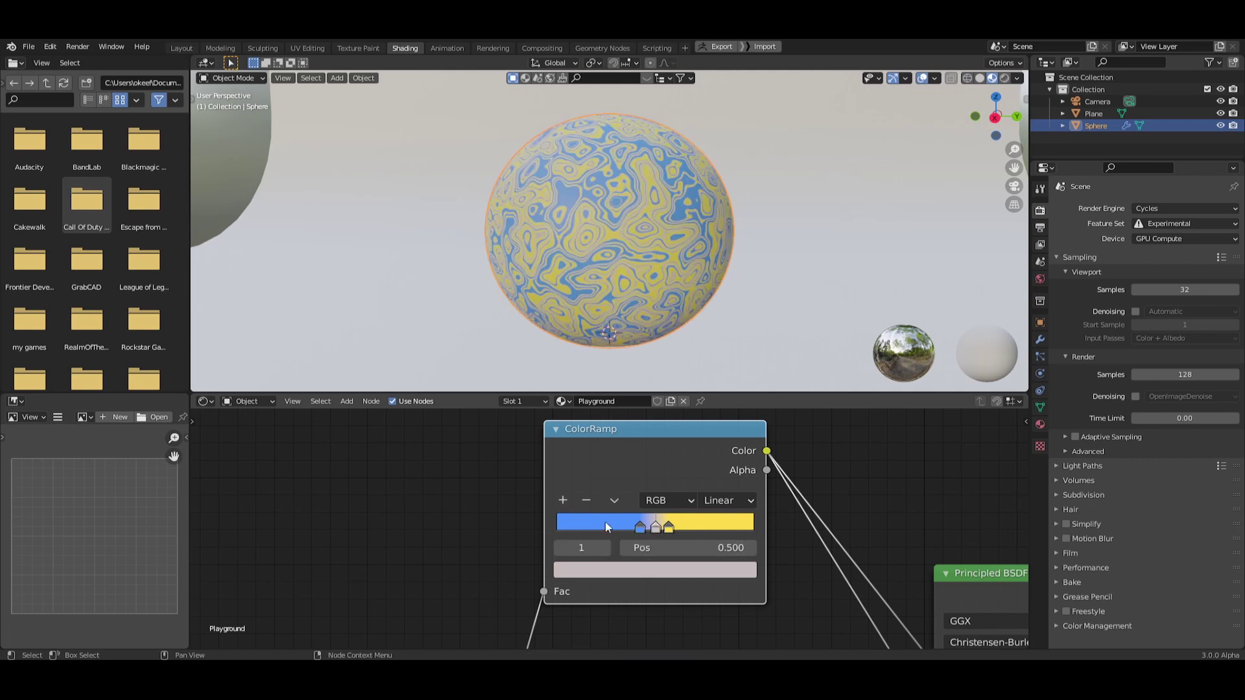
{"action": "left_click", "coordinate": [654, 574]}
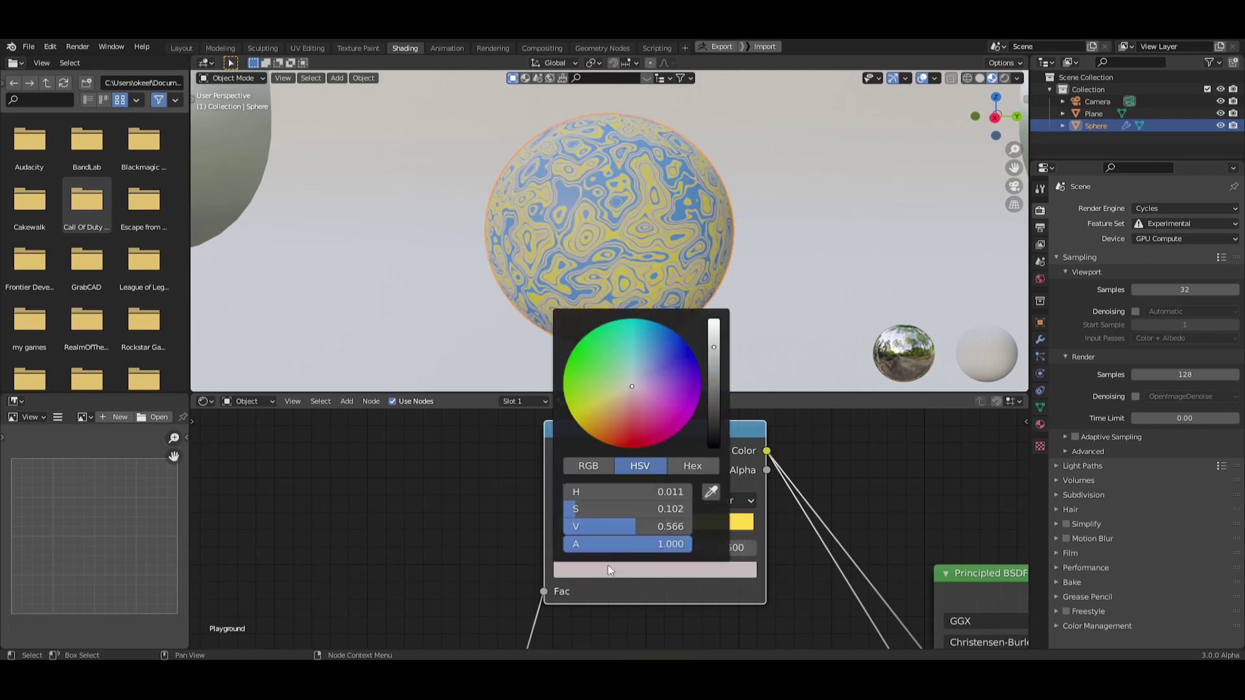
{"action": "left_click", "coordinate": [692, 466]}
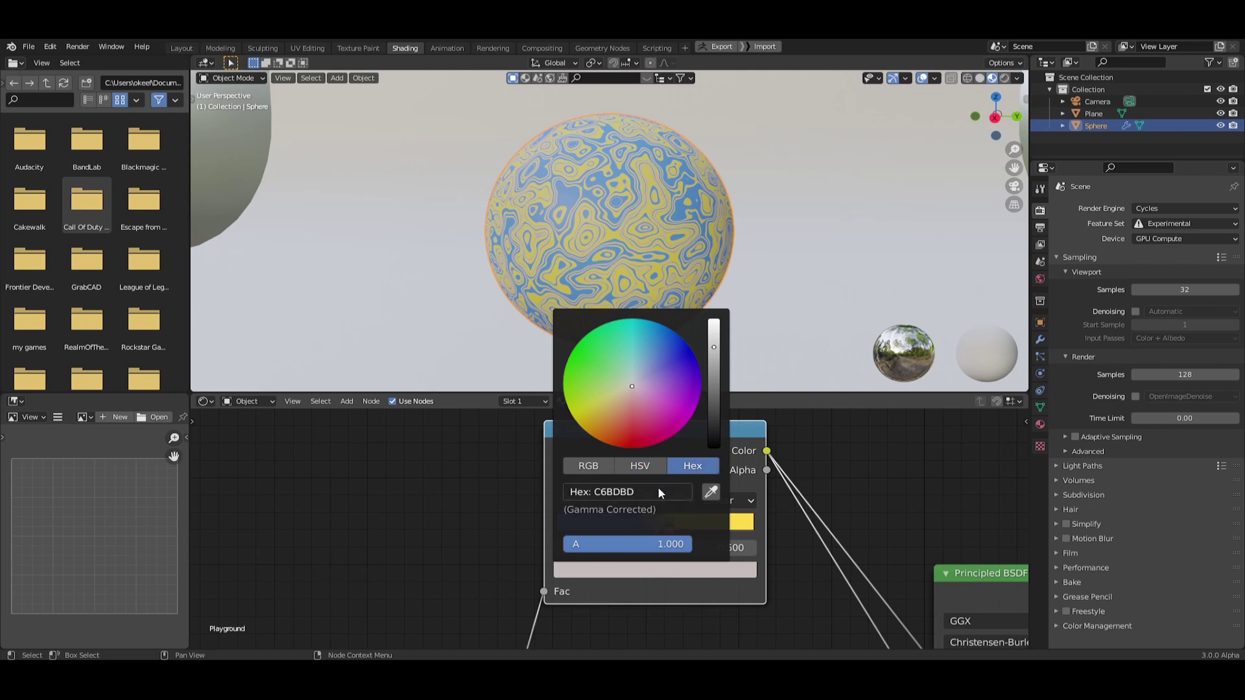
{"action": "left_click", "coordinate": [659, 490]}
{"action": "type", "text": "4D92FF"}
{"action": "key", "text": "Return"}
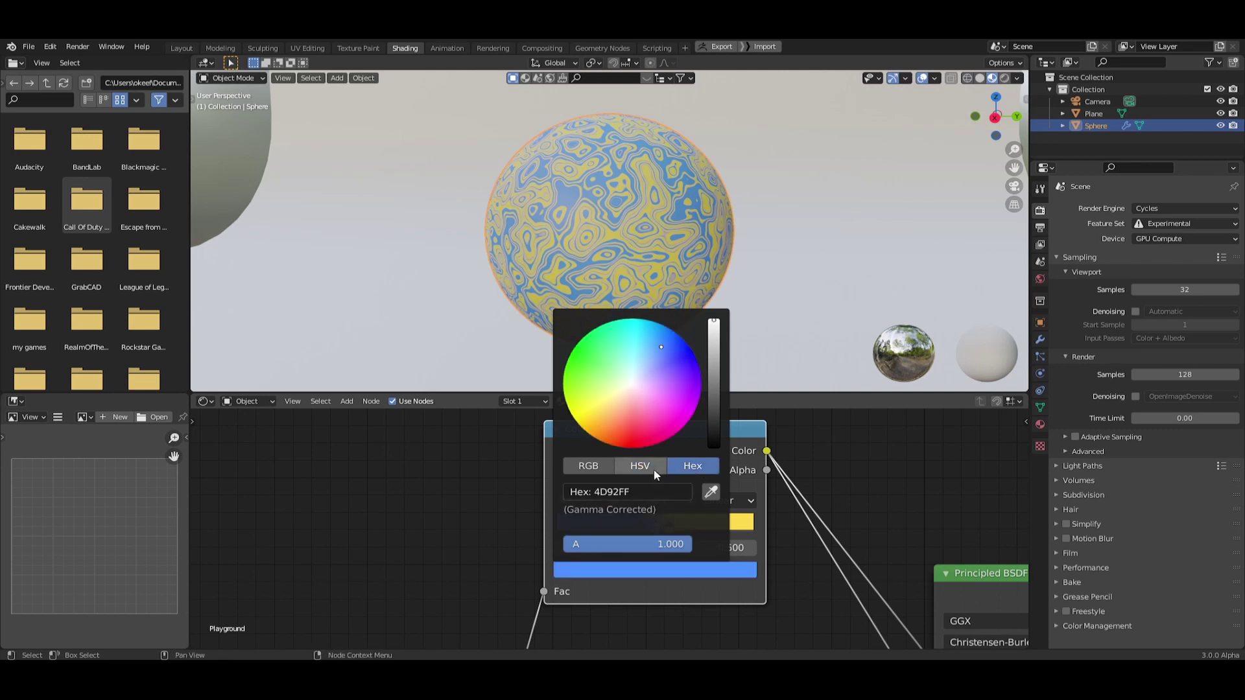
{"action": "left_click", "coordinate": [645, 466]}
{"action": "left_click_drag", "start_coordinate": [635, 493], "coordinate": [693, 496]}
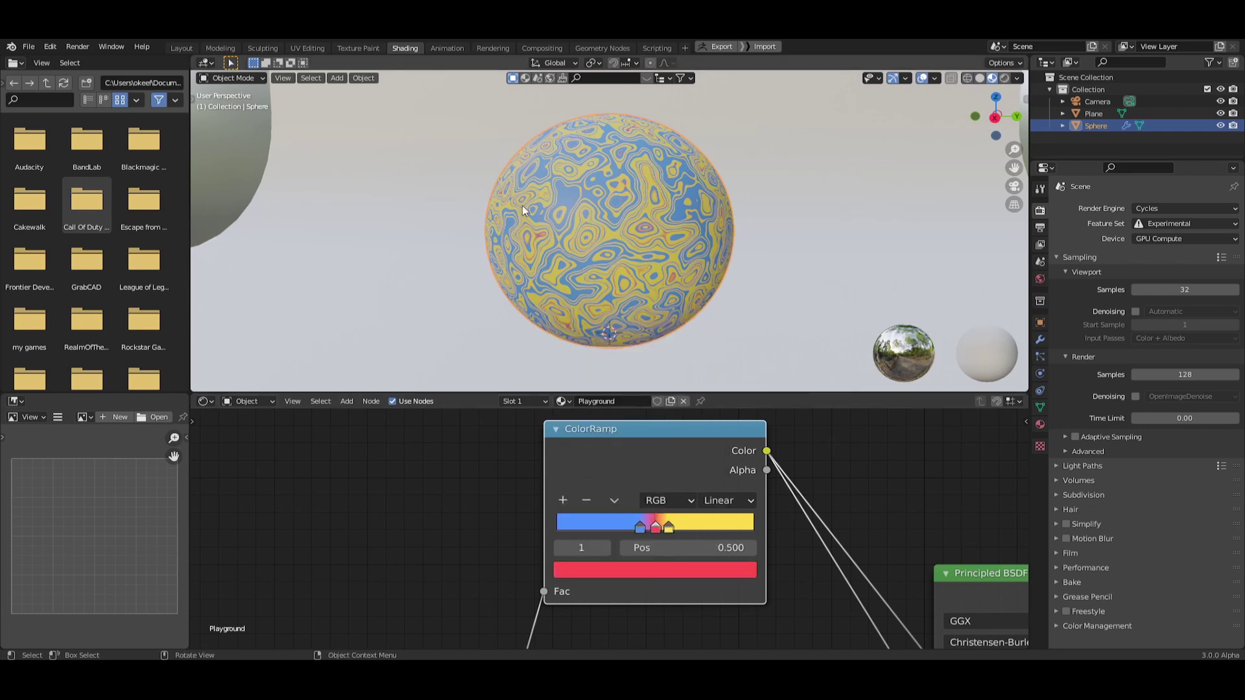
Set the coloured ColorRamp's interpolation to Constant and spread its stops apart, with the red stop at position 0.473.
{"action": "scroll", "coordinate": [674, 522], "scroll_direction": "up", "scroll_amount": 3}
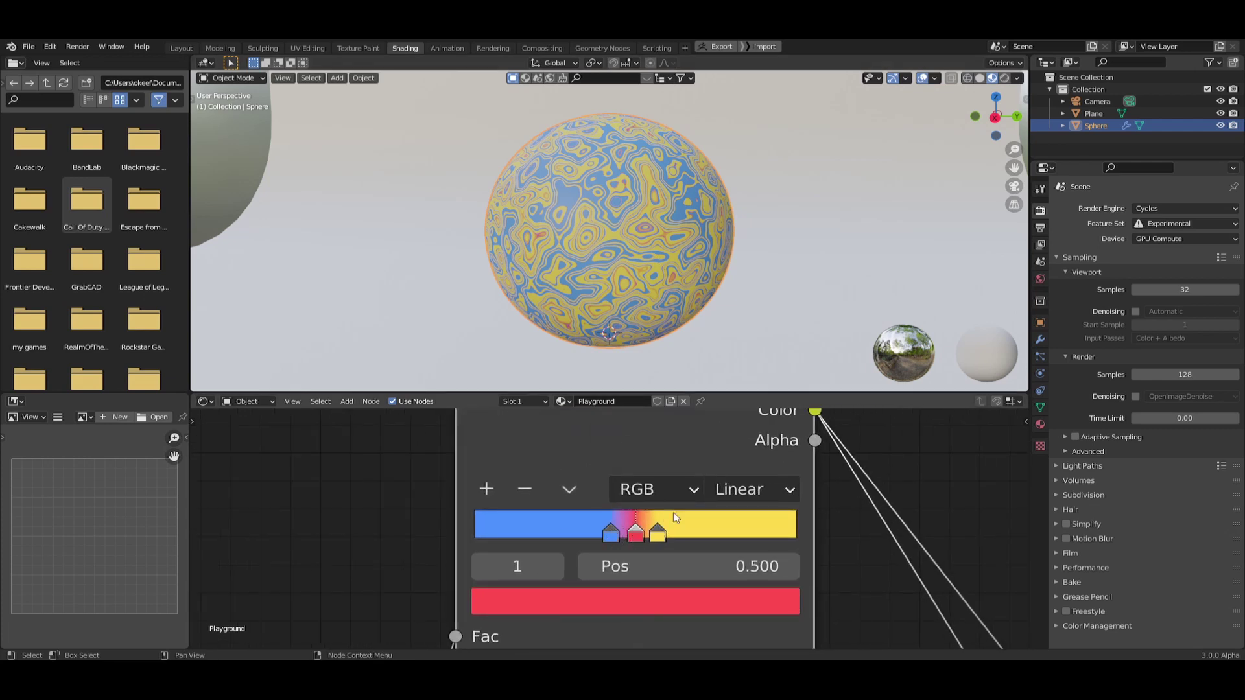
{"action": "left_click", "coordinate": [745, 493]}
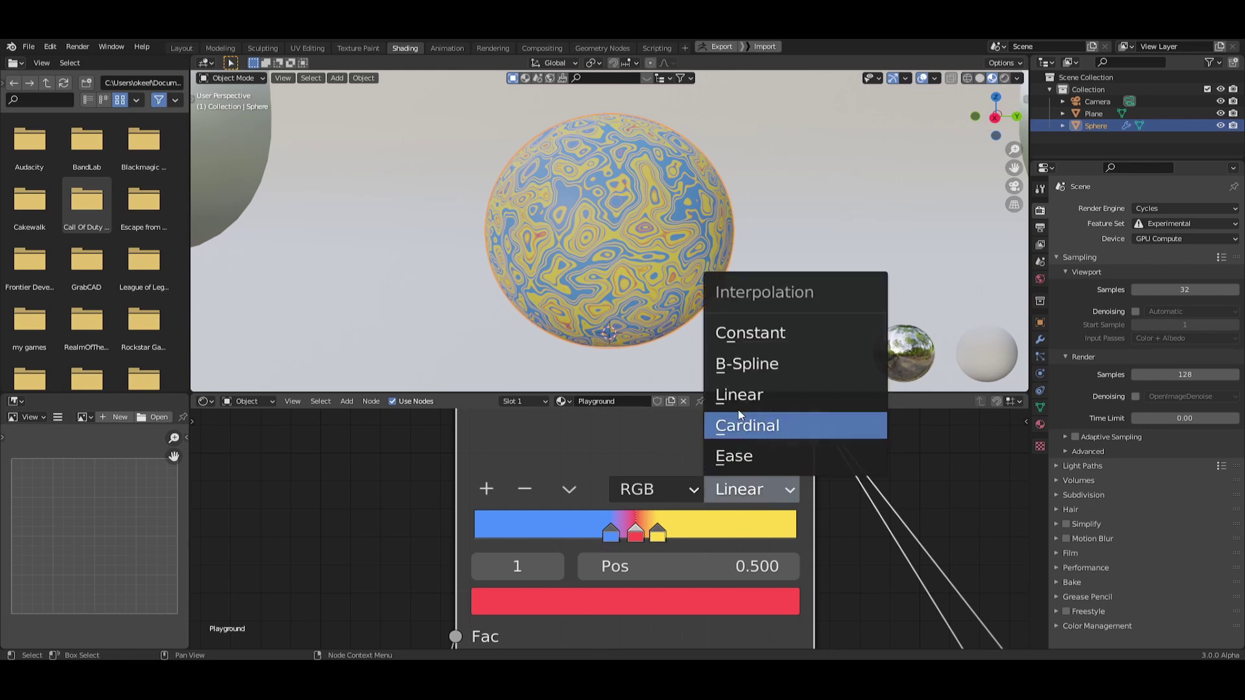
{"action": "left_click", "coordinate": [750, 334]}
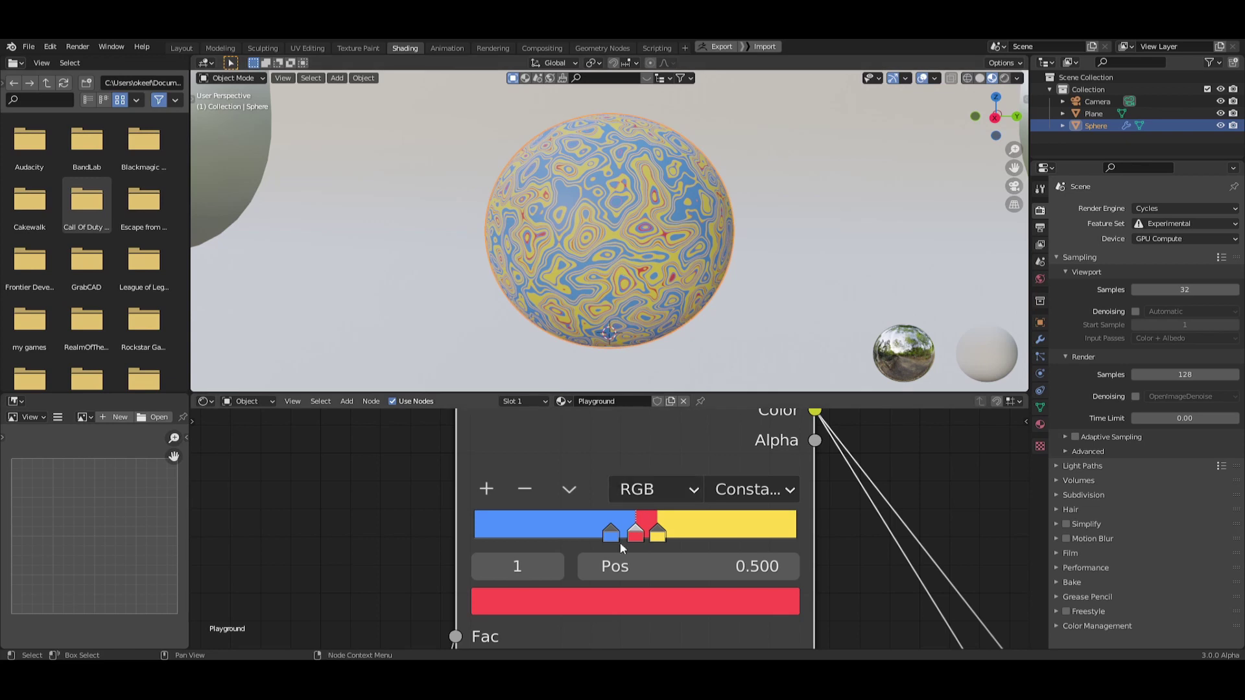
{"action": "mouse_move", "coordinate": [611, 541]}
{"action": "left_mouse_down"}
{"action": "mouse_move", "coordinate": [577, 539]}
{"action": "mouse_move", "coordinate": [703, 531]}
{"action": "mouse_move", "coordinate": [627, 537]}
{"action": "left_mouse_up"}
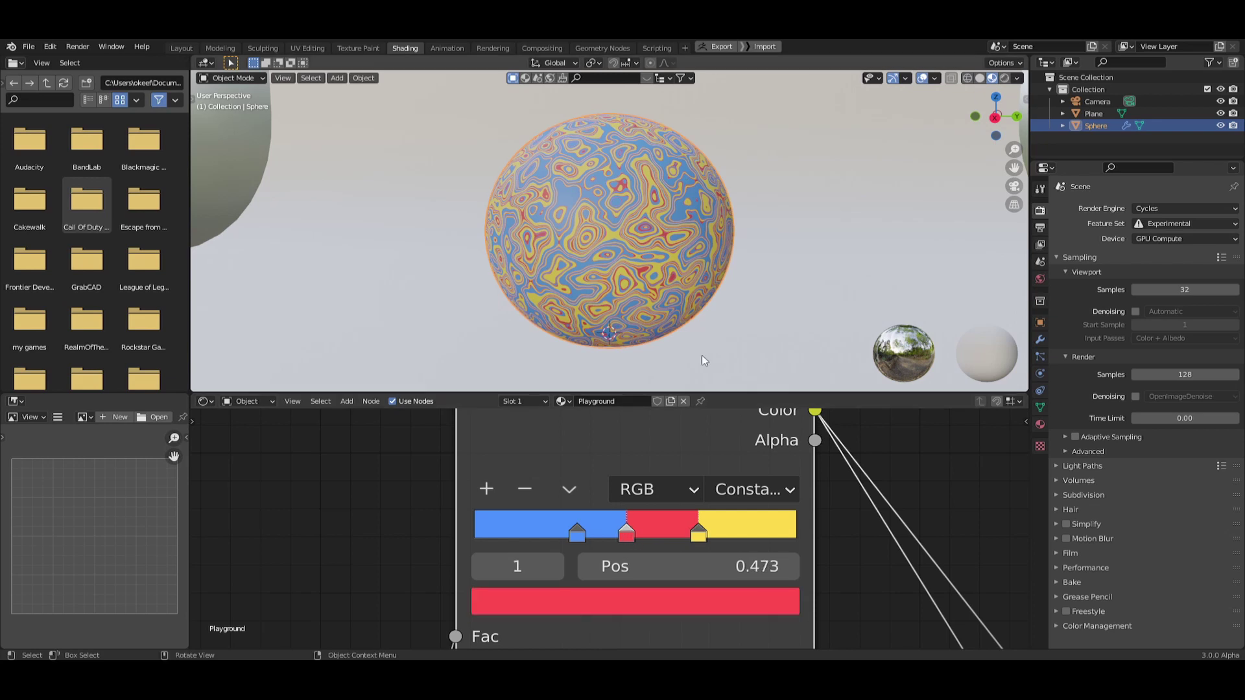
Add a Displacement node between the black-and-white ColorRamp and the Principled BSDF.
{"action": "scroll", "coordinate": [411, 485], "scroll_direction": "down", "scroll_amount": 8}
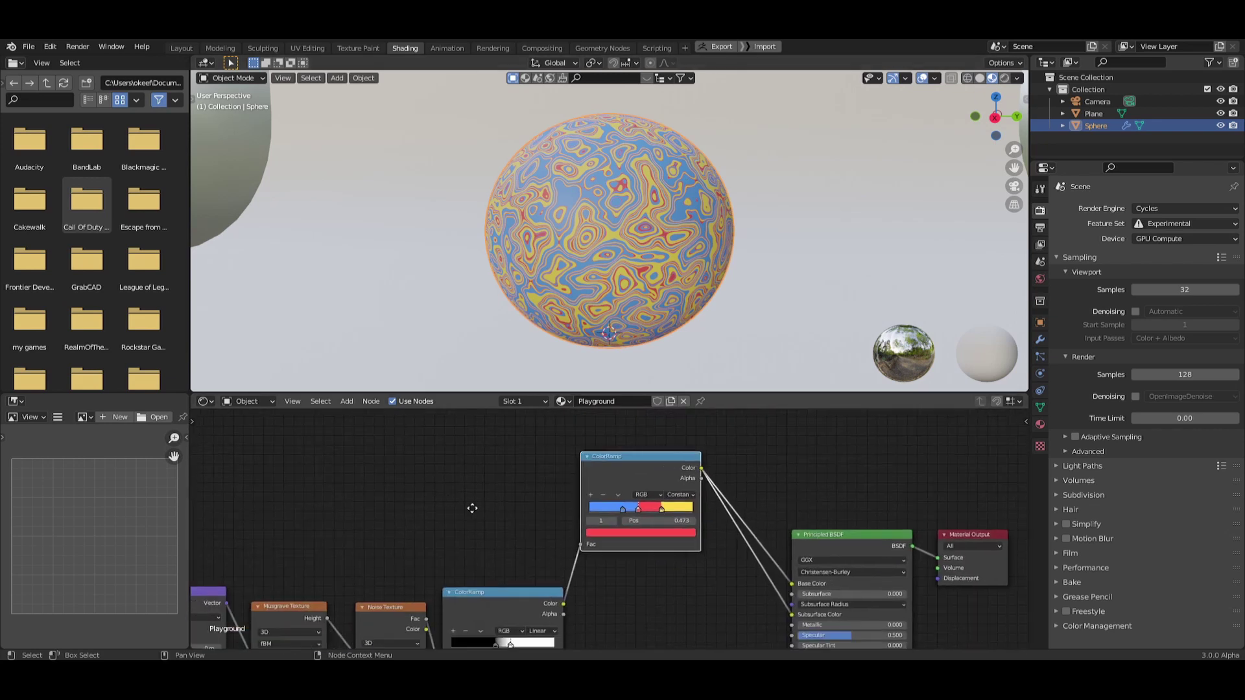
{"action": "scroll", "coordinate": [608, 487], "scroll_direction": "down", "scroll_amount": 3}
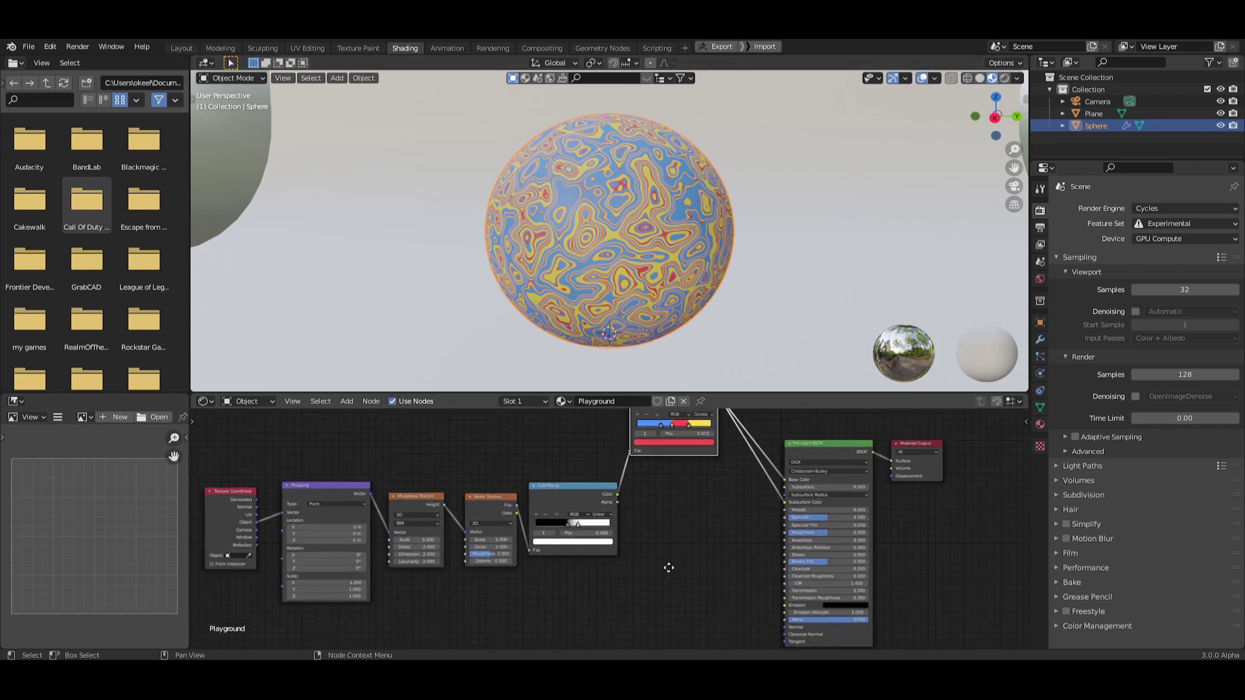
{"action": "left_click", "coordinate": [592, 465]}
{"action": "scroll", "coordinate": [650, 518], "scroll_direction": "right", "scroll_amount": 3, "text": "ctrl"}
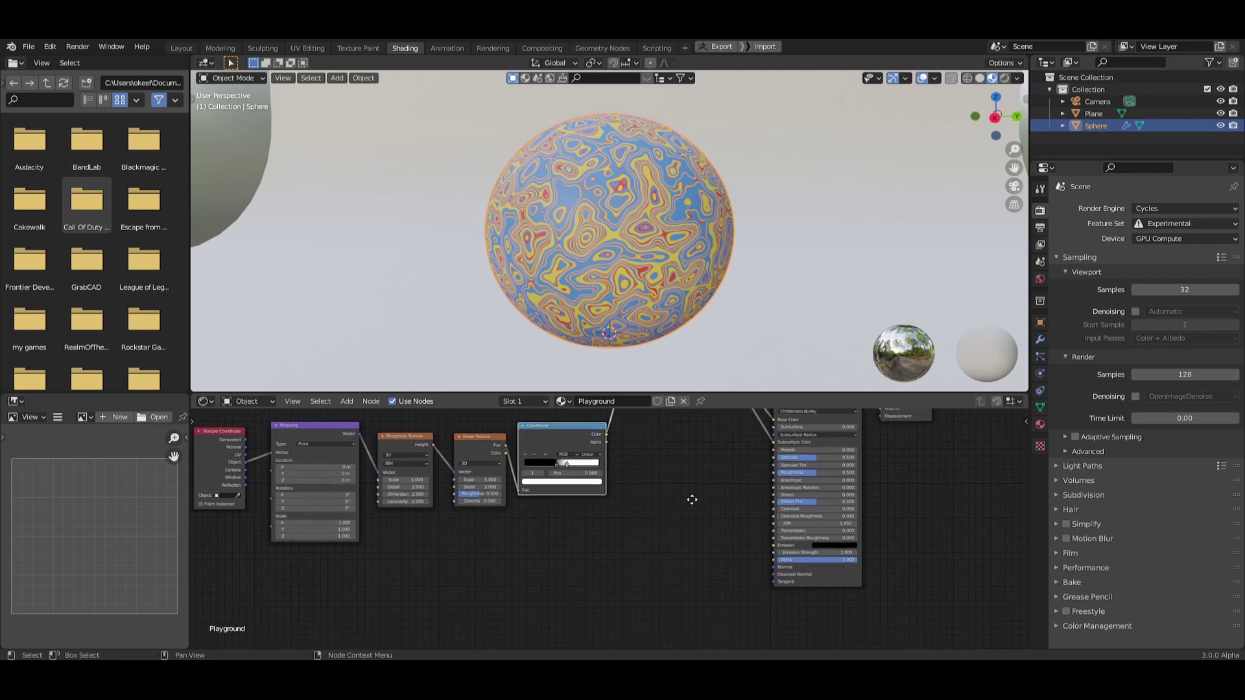
{"action": "scroll", "coordinate": [650, 518], "scroll_direction": "down", "scroll_amount": 2}
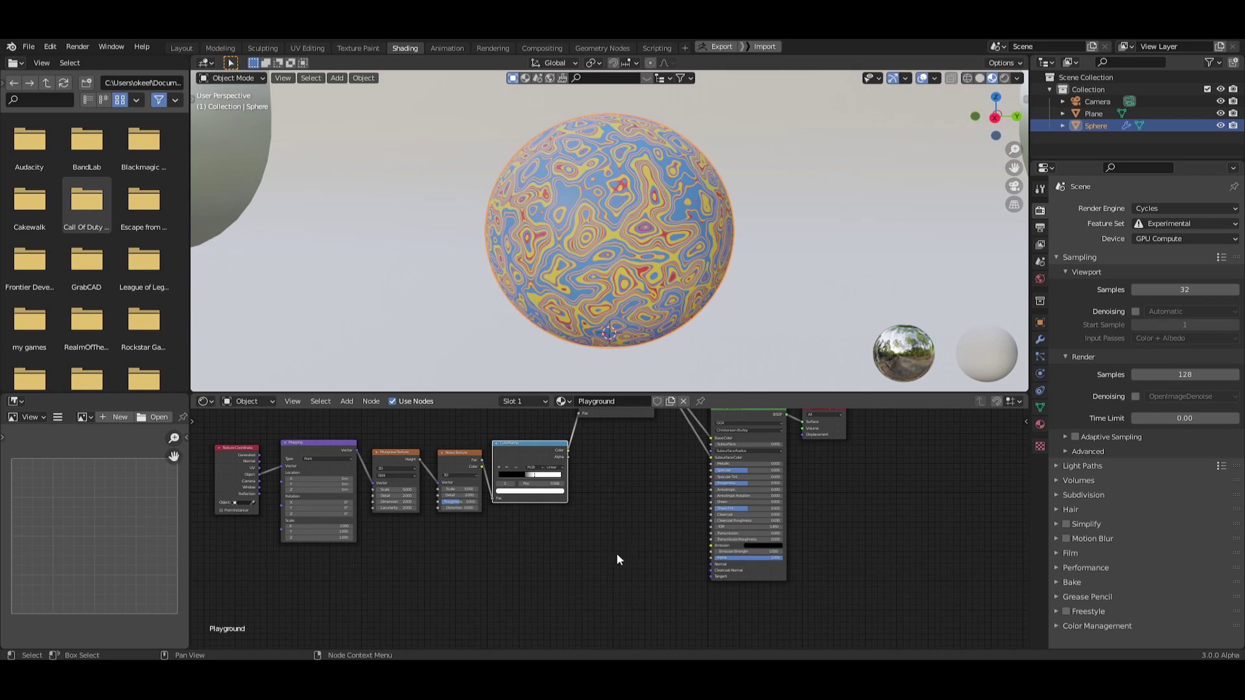
{"action": "key", "text": "shift+a"}
{"action": "left_click", "coordinate": [575, 522]}
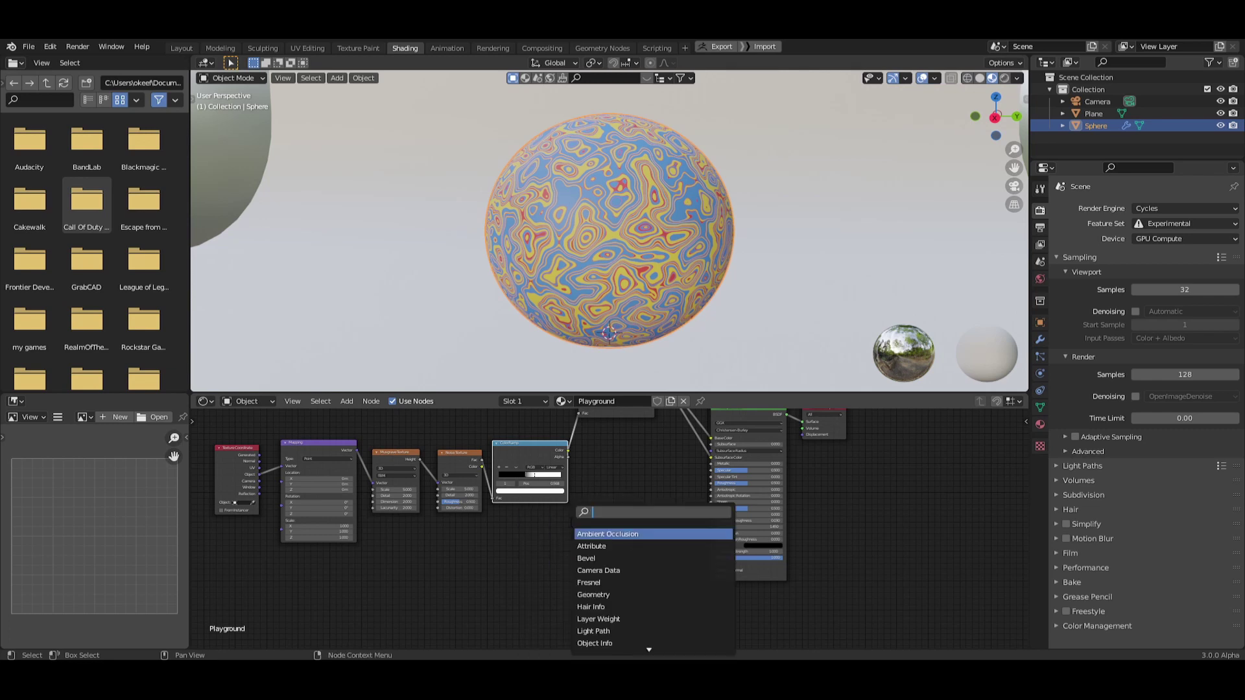
{"action": "type", "text": "displa"}
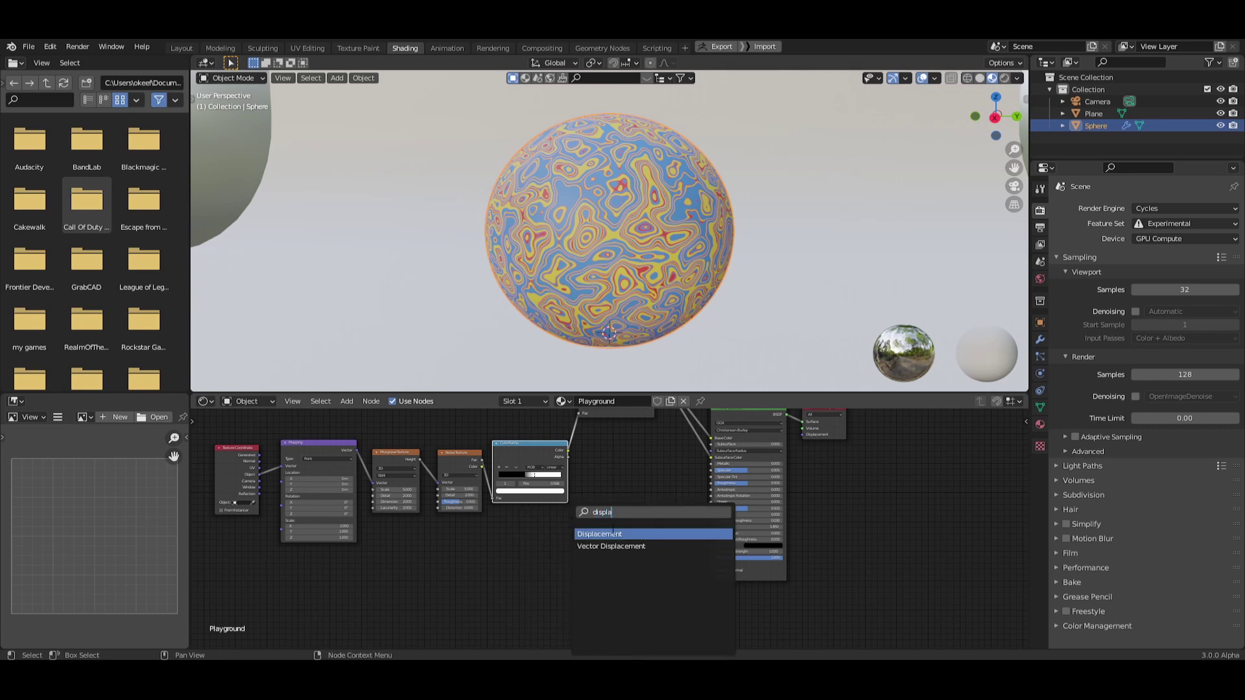
{"action": "left_click", "coordinate": [613, 533]}
{"action": "left_click", "coordinate": [622, 513]}
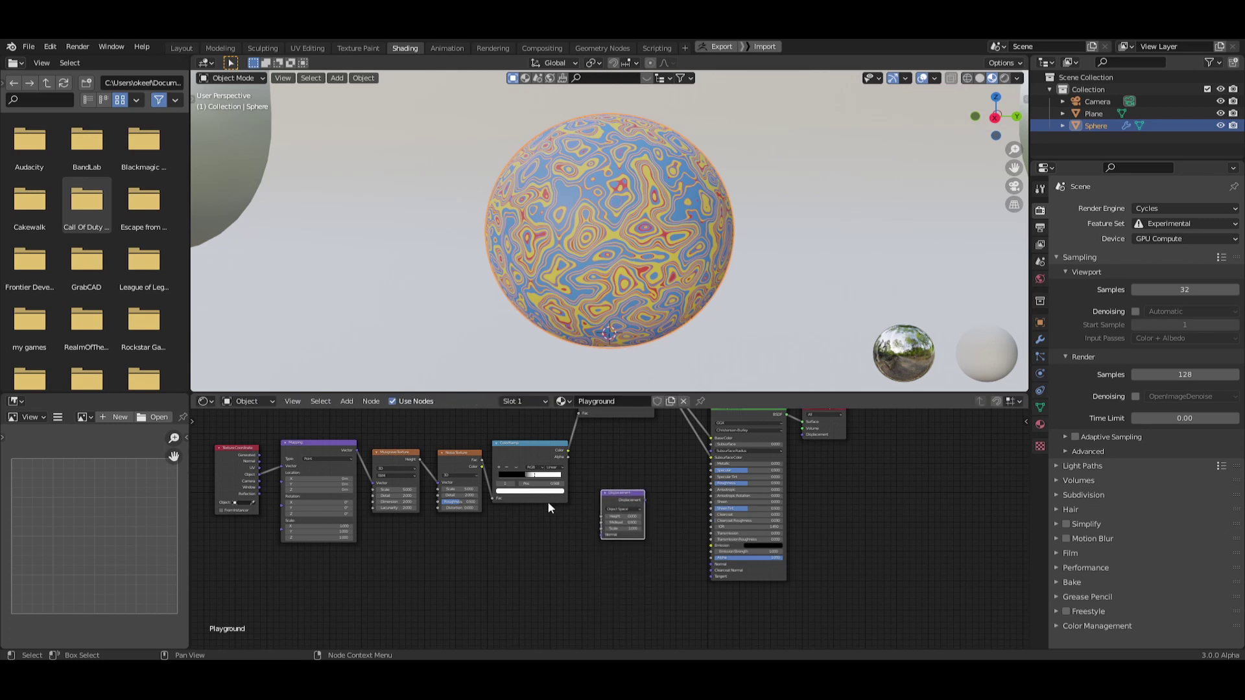
Connect the black-and-white ColorRamp's Alpha to the Displacement node's Scale, and that node's output to the Material Output's Displacement.
{"action": "scroll", "coordinate": [585, 488], "scroll_direction": "up", "scroll_amount": 2}
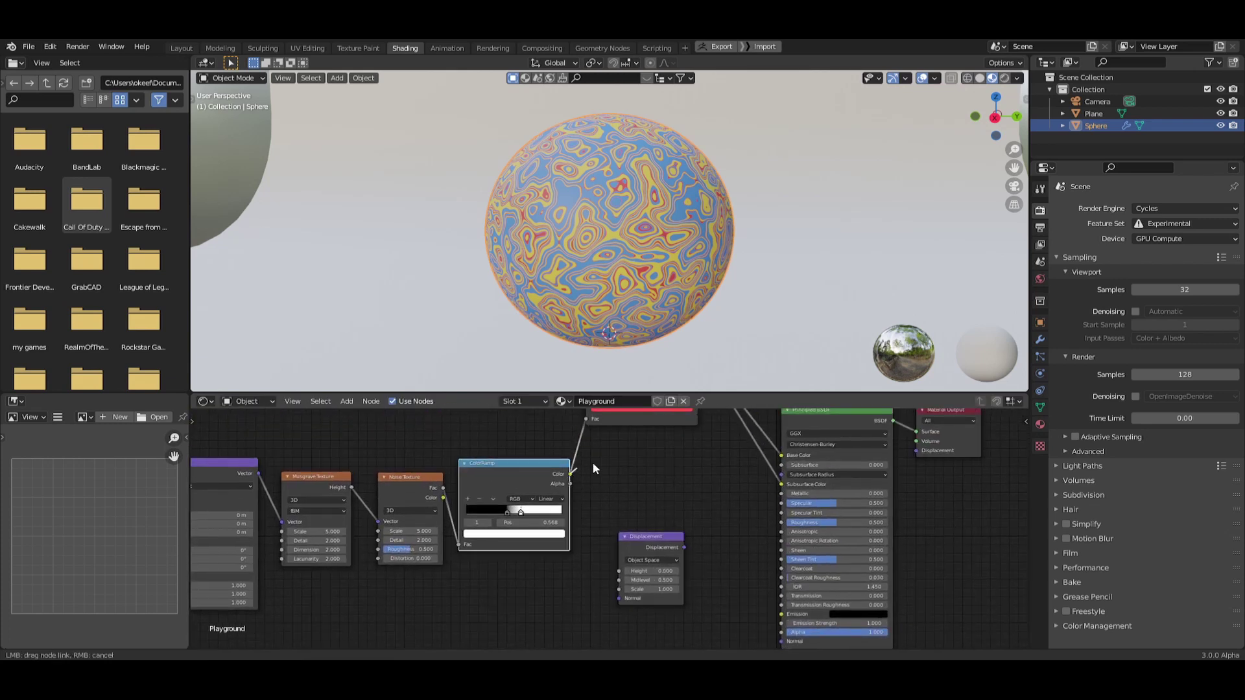
{"action": "left_click_drag", "start_coordinate": [570, 483], "coordinate": [619, 589]}
{"action": "left_click_drag", "start_coordinate": [625, 535], "coordinate": [627, 608]}
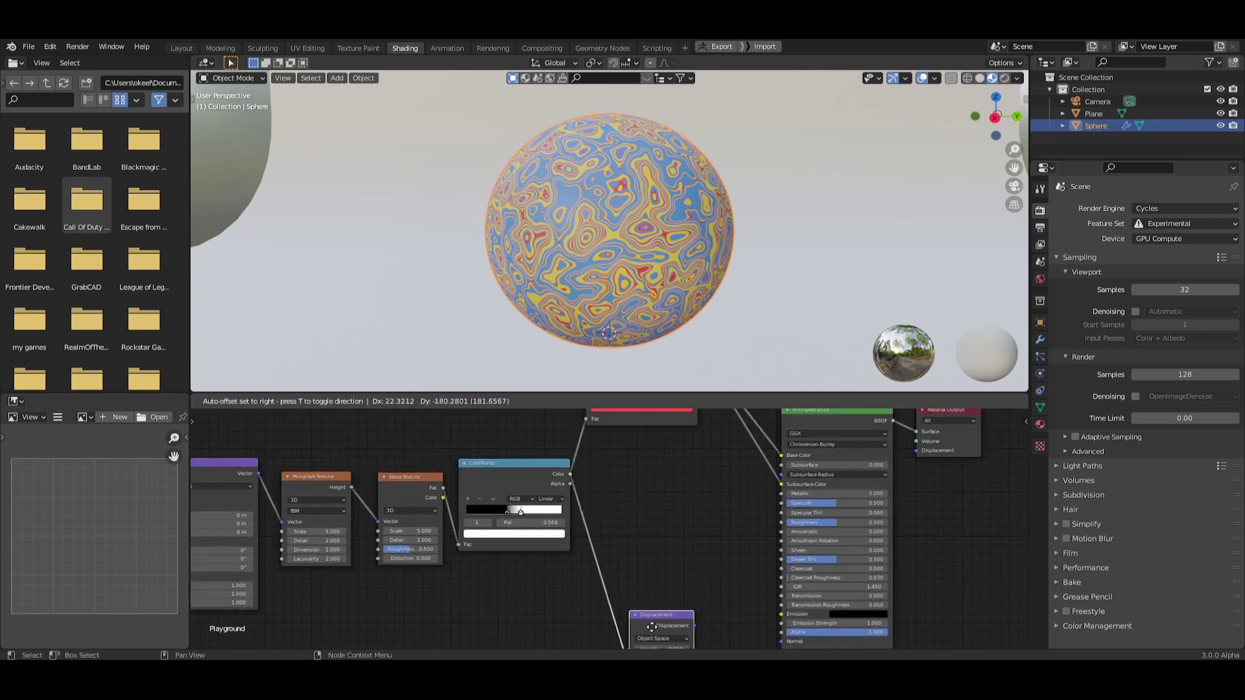
{"action": "scroll", "coordinate": [583, 467], "scroll_direction": "down", "scroll_amount": 4}
{"action": "middle_click_drag", "start_coordinate": [597, 469], "coordinate": [595, 488]}
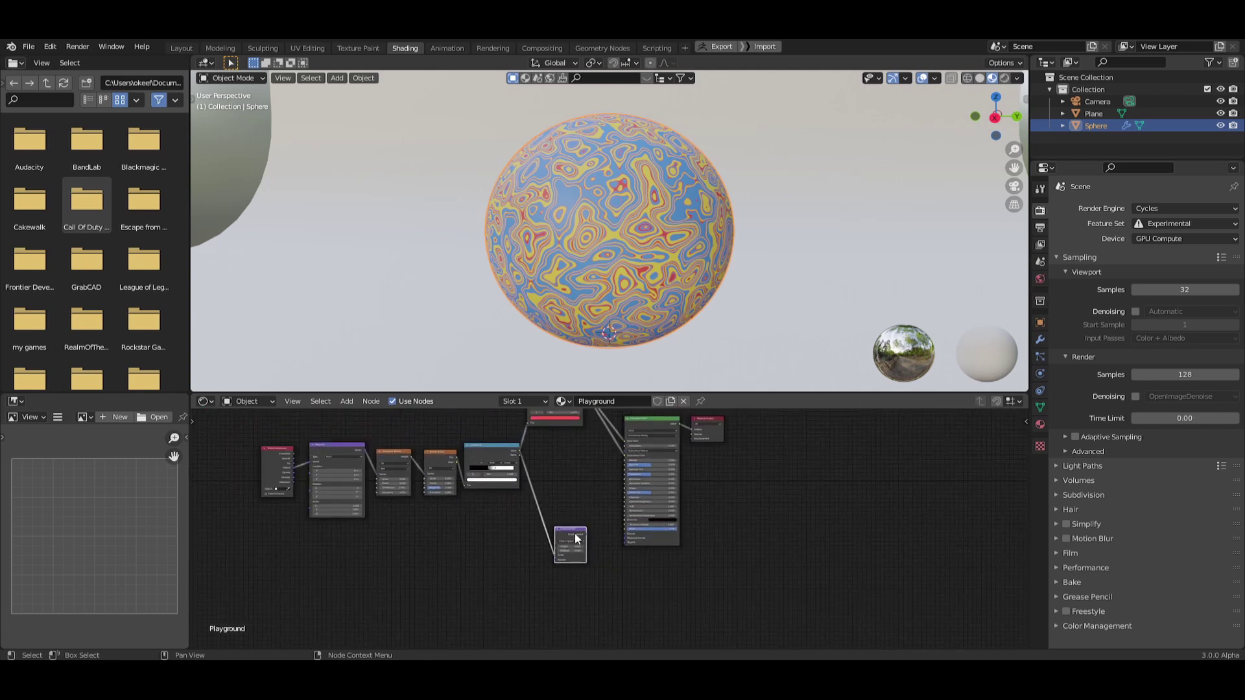
{"action": "left_click_drag", "start_coordinate": [571, 535], "coordinate": [694, 440]}
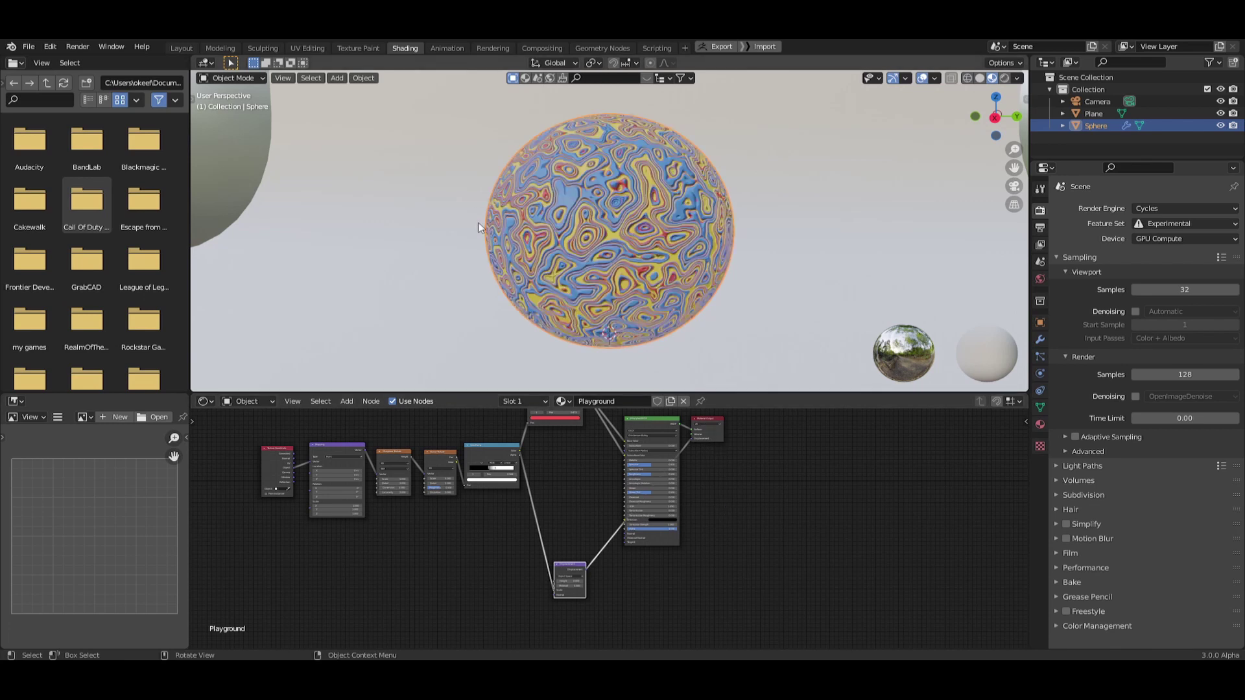
Enable Adaptive Subdivision on the sphere's Subdivision modifier.
{"action": "middle_click_drag", "start_coordinate": [749, 505], "coordinate": [800, 505]}
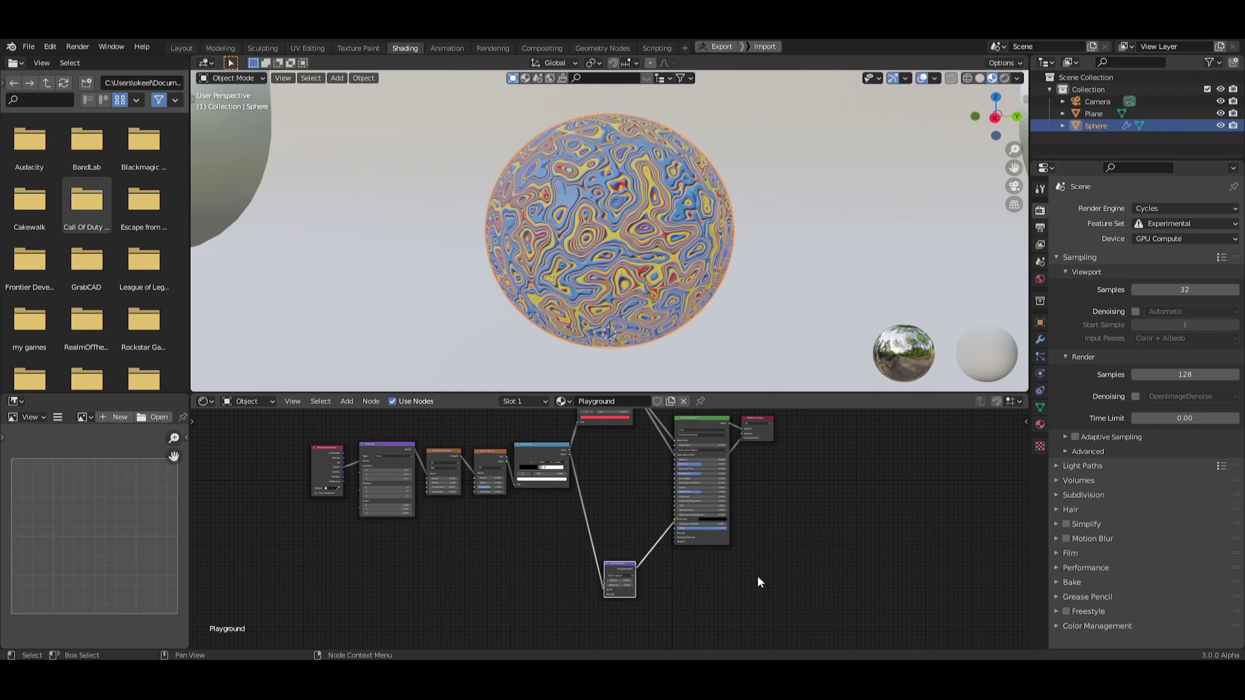
{"action": "left_click", "coordinate": [1040, 339]}
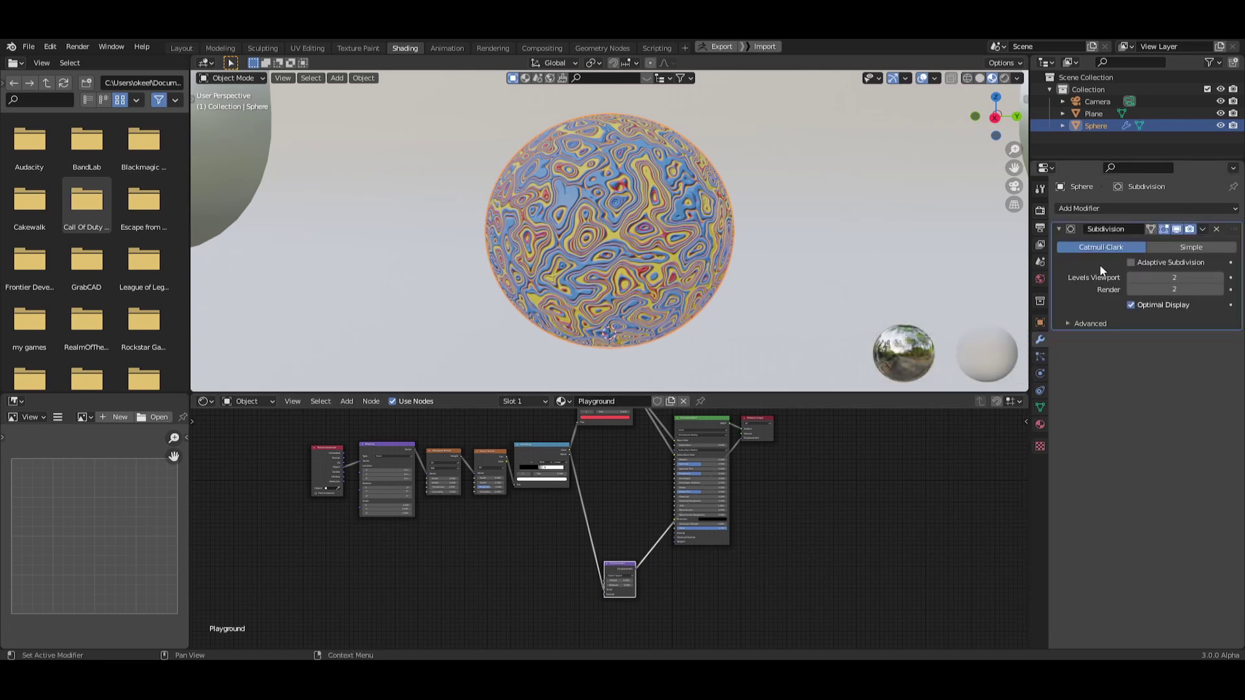
{"action": "left_click", "coordinate": [1130, 262]}
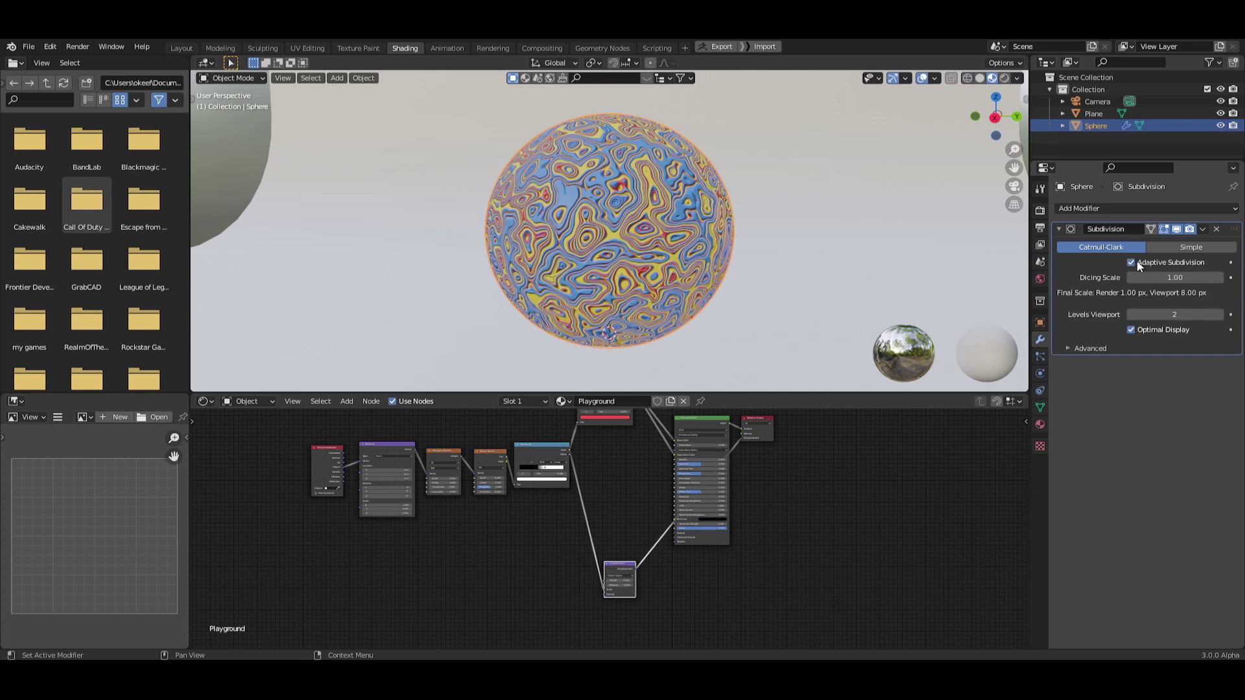
Set the Playground material's surface displacement method to Displacement and Bump.
{"action": "left_click", "coordinate": [1040, 424]}
{"action": "scroll", "coordinate": [1120, 445], "scroll_direction": "down", "scroll_amount": 8}
{"action": "scroll", "coordinate": [1120, 446], "scroll_direction": "down", "scroll_amount": 7}
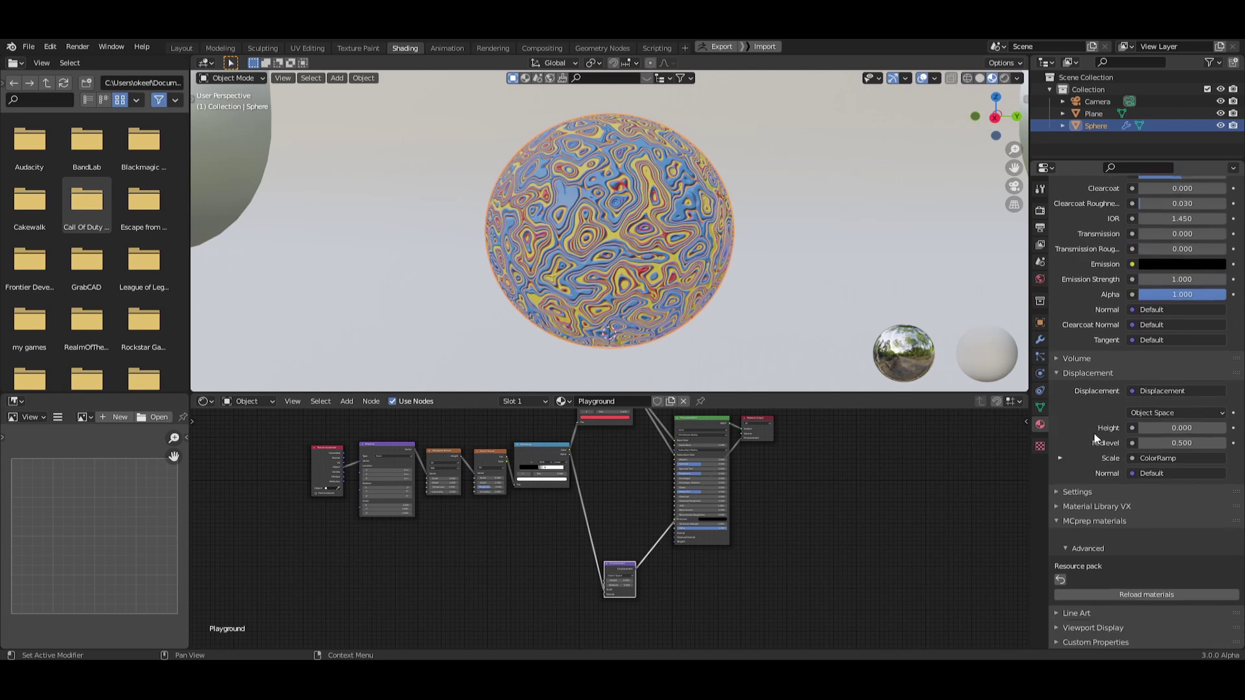
{"action": "left_click", "coordinate": [1075, 494]}
{"action": "scroll", "coordinate": [1079, 509], "scroll_direction": "down", "scroll_amount": 2}
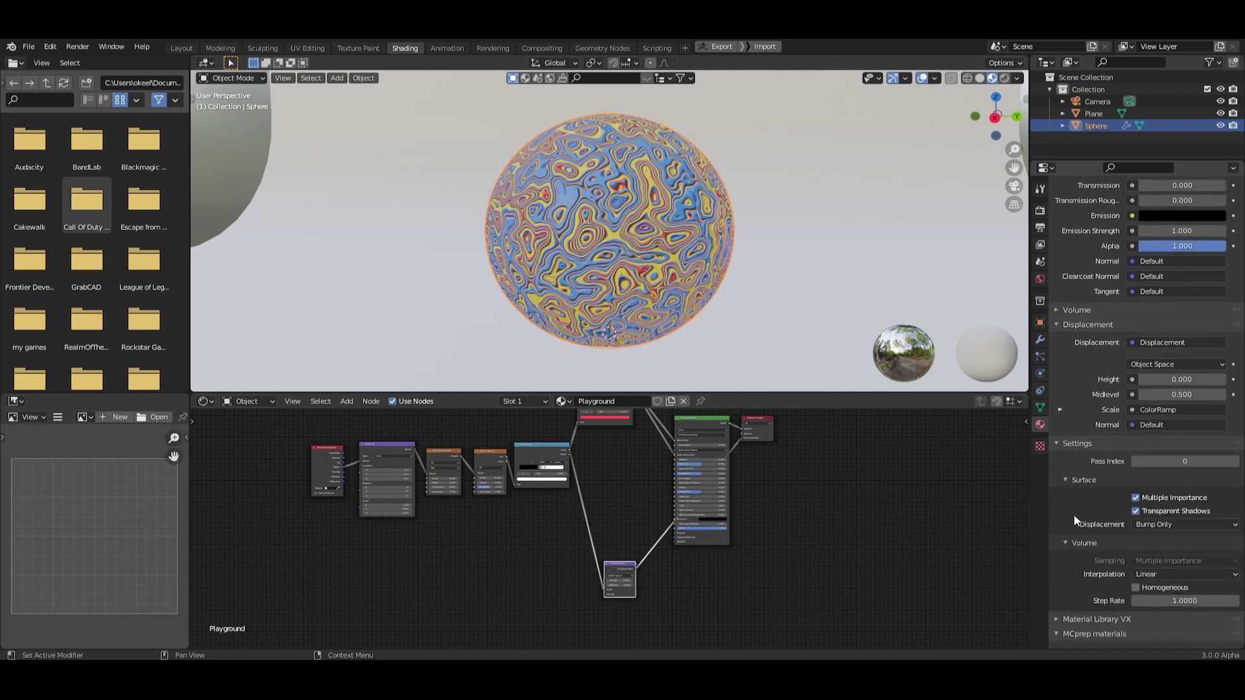
{"action": "left_click", "coordinate": [1151, 527]}
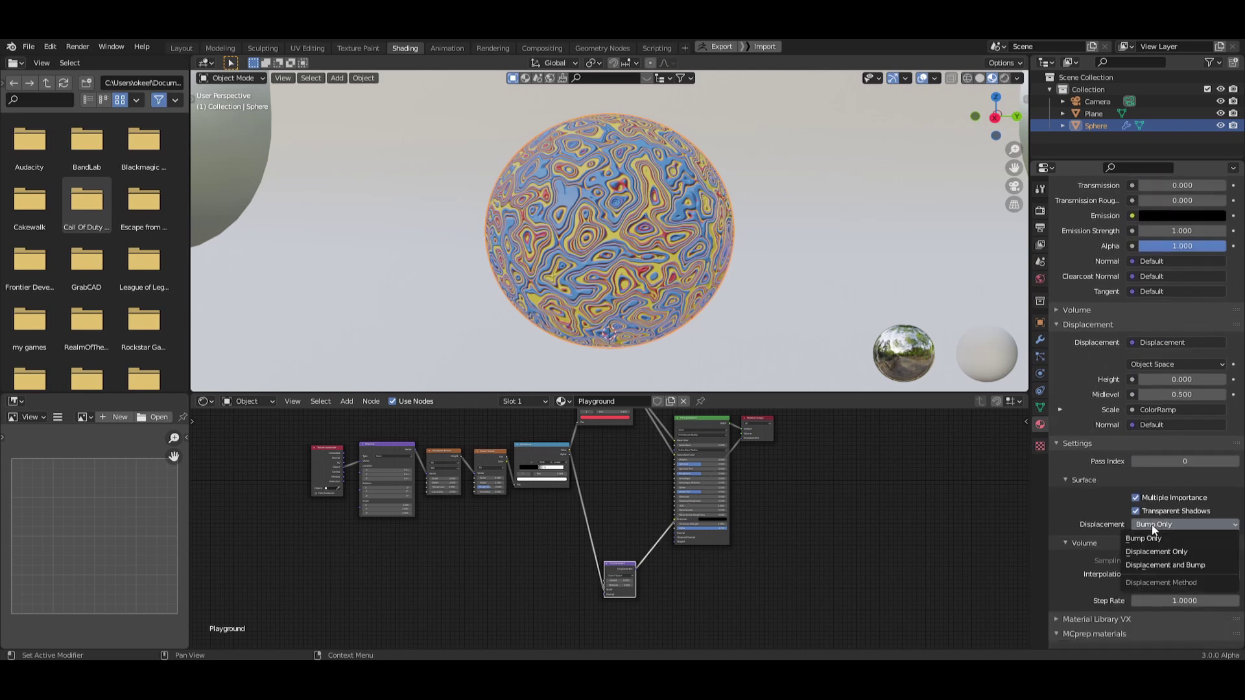
{"action": "left_click", "coordinate": [1145, 571]}
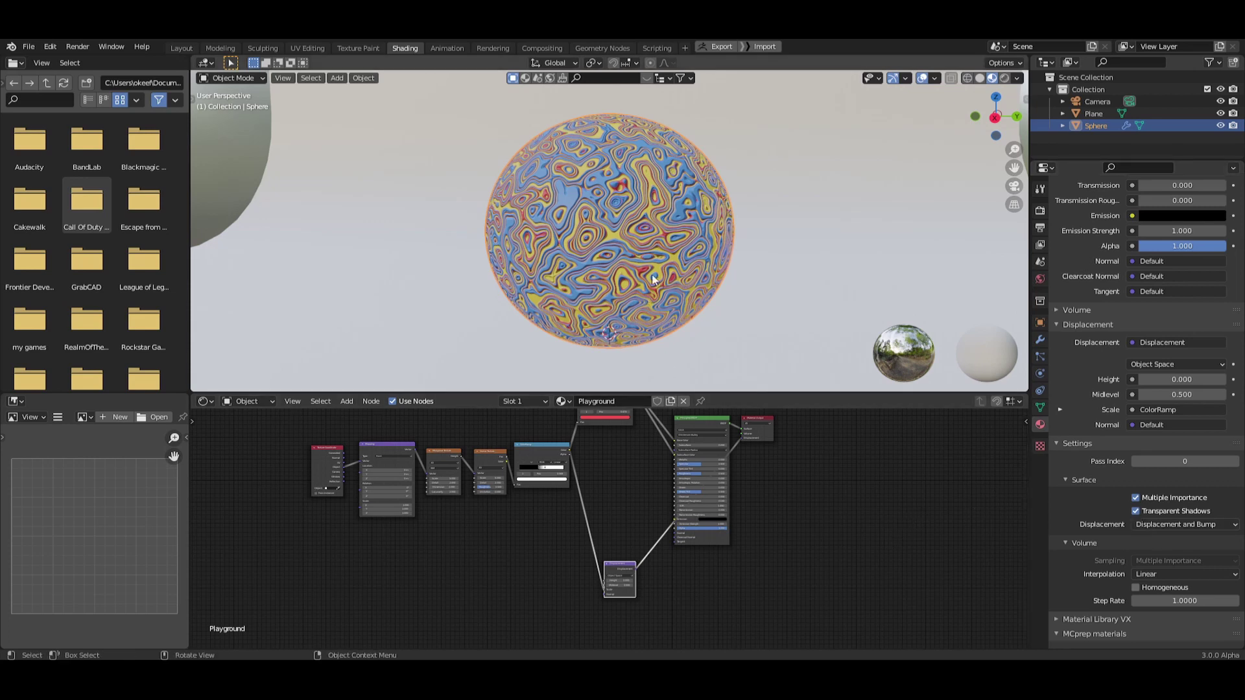
Switch the viewport to Rendered shading and set the Displacement node's Height to 0.490.
{"action": "key", "text": "z"}
{"action": "left_click", "coordinate": [623, 196]}
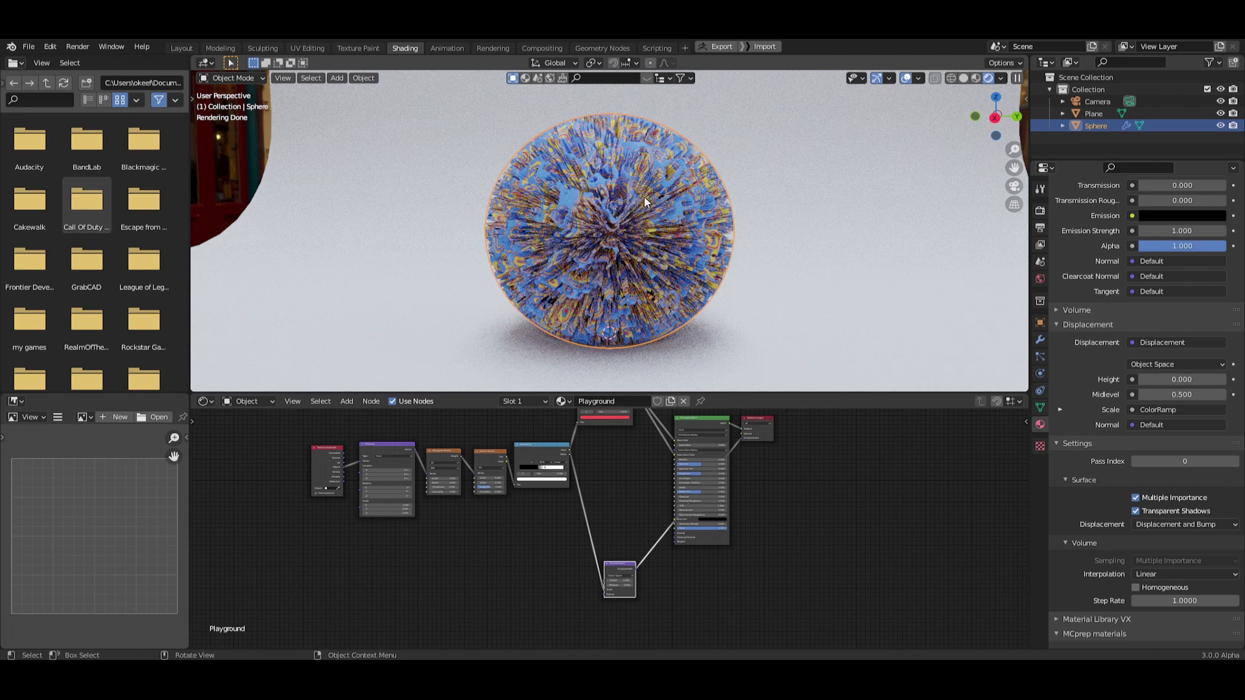
{"action": "scroll", "coordinate": [639, 469], "scroll_direction": "up", "scroll_amount": 5}
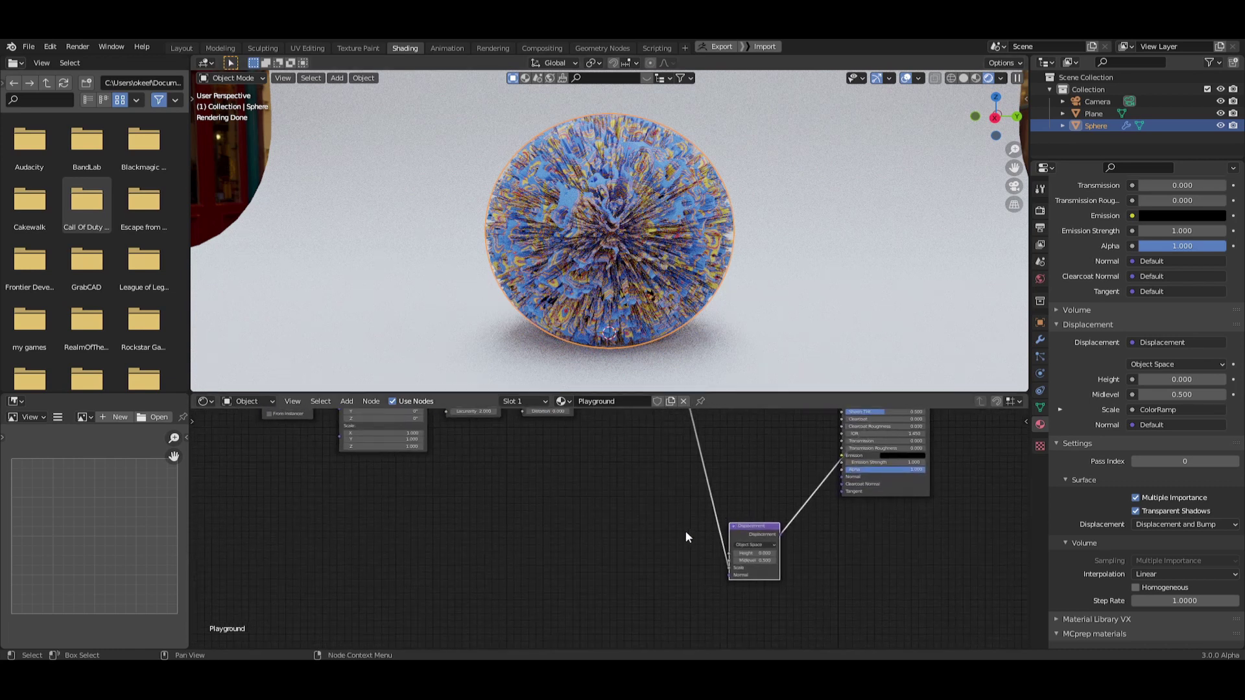
{"action": "middle_click_drag", "start_coordinate": [587, 532], "coordinate": [467, 529]}
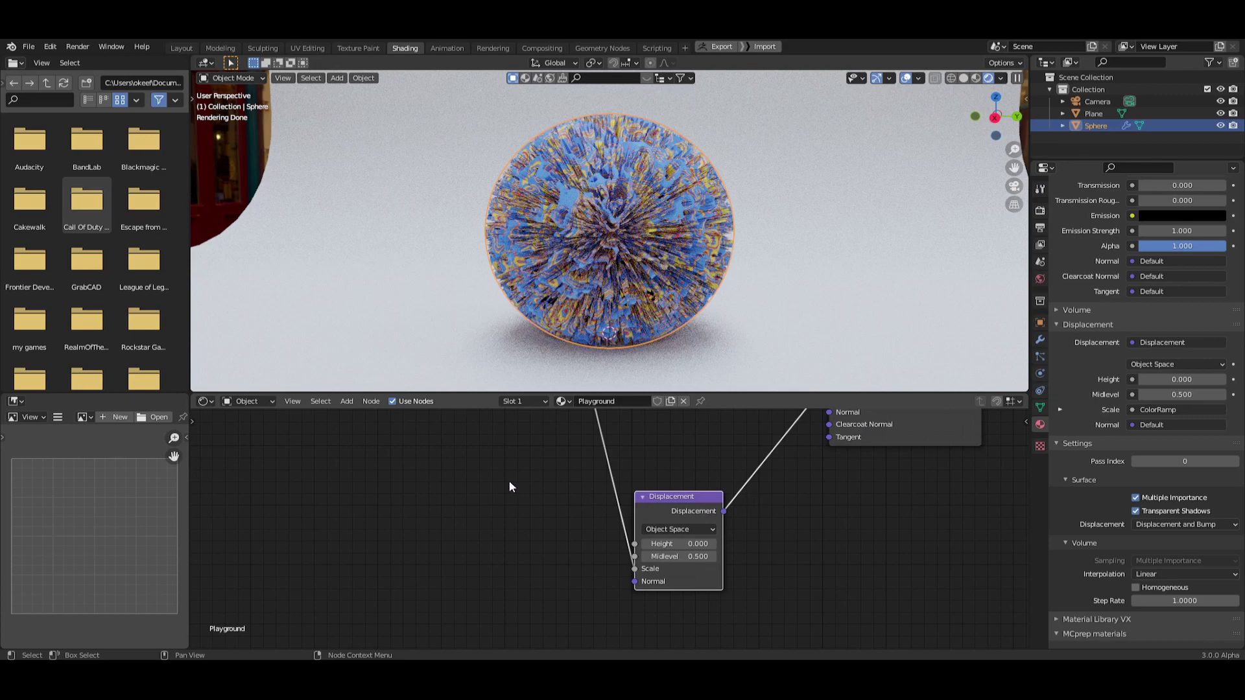
{"action": "middle_click_drag", "start_coordinate": [510, 486], "coordinate": [548, 486]}
{"action": "left_click_drag", "start_coordinate": [731, 545], "coordinate": [764, 545]}
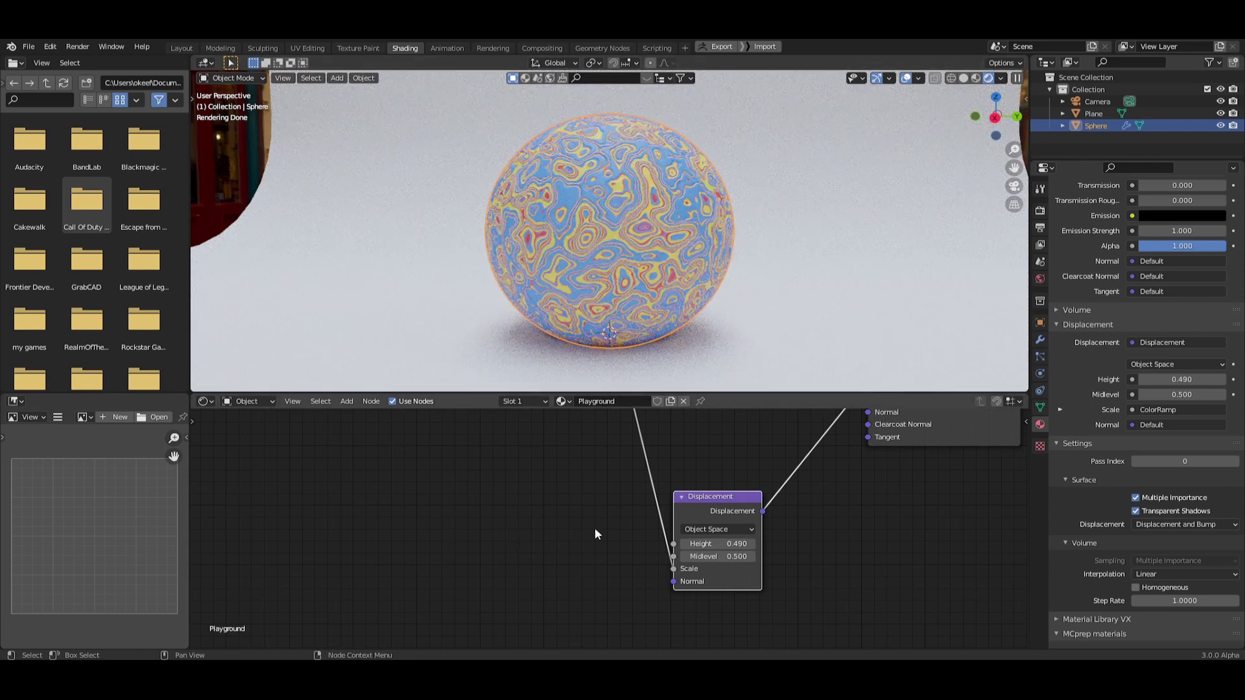
Set the Musgrave Texture node's Scale to 1.
{"action": "scroll", "coordinate": [586, 506], "scroll_direction": "up", "scroll_amount": 2}
{"action": "middle_click_drag", "start_coordinate": [526, 503], "coordinate": [483, 503]}
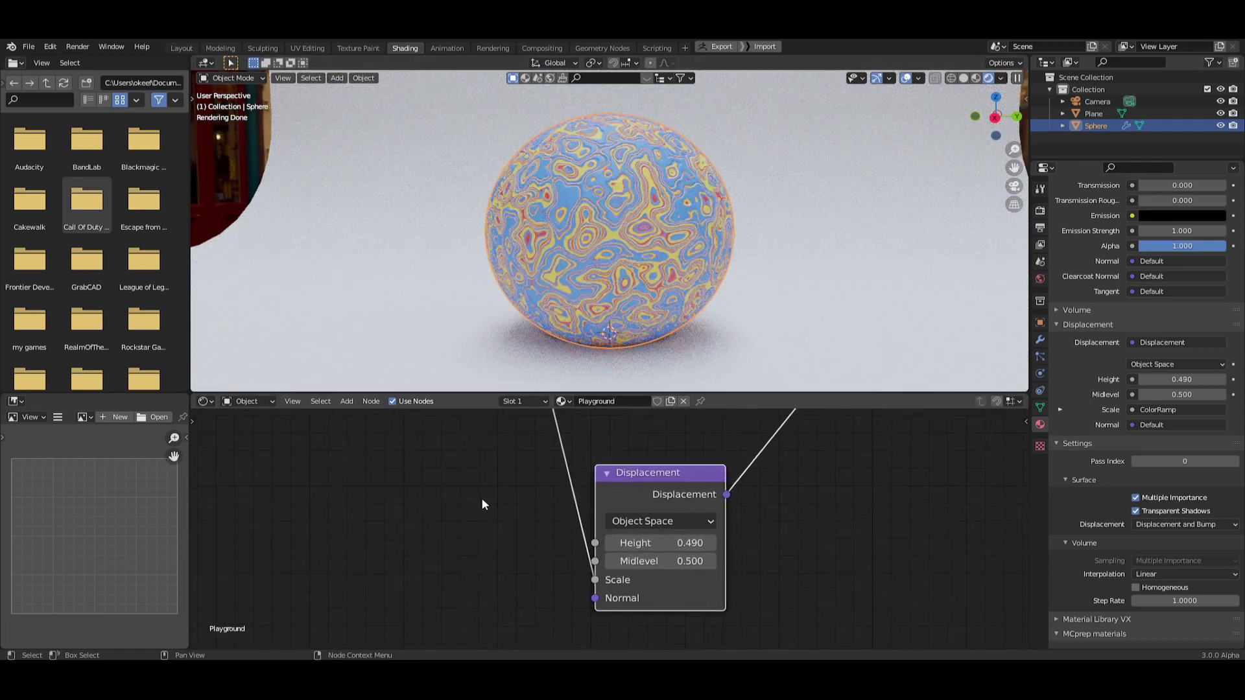
{"action": "middle_click_drag", "start_coordinate": [451, 434], "coordinate": [715, 488]}
{"action": "scroll", "coordinate": [648, 506], "scroll_direction": "down", "scroll_amount": 3}
{"action": "scroll", "coordinate": [705, 569], "scroll_direction": "up", "scroll_amount": 3}
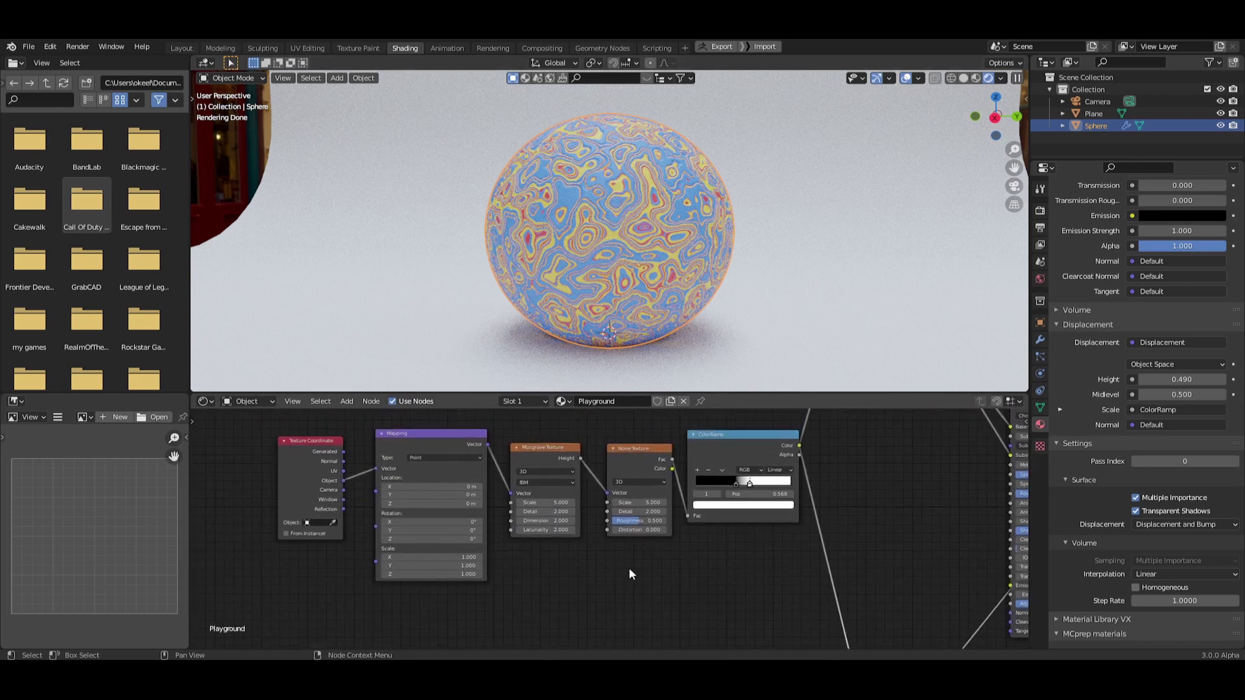
{"action": "scroll", "coordinate": [590, 575], "scroll_direction": "up", "scroll_amount": 2}
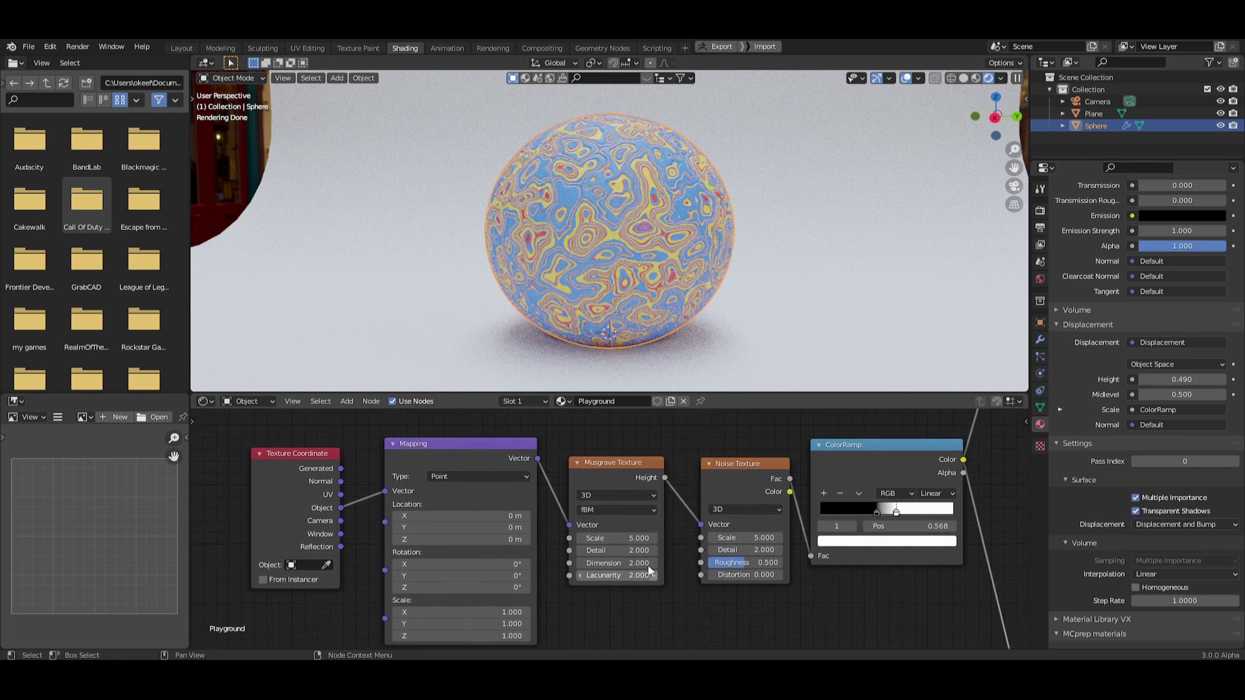
{"action": "left_click", "coordinate": [641, 539]}
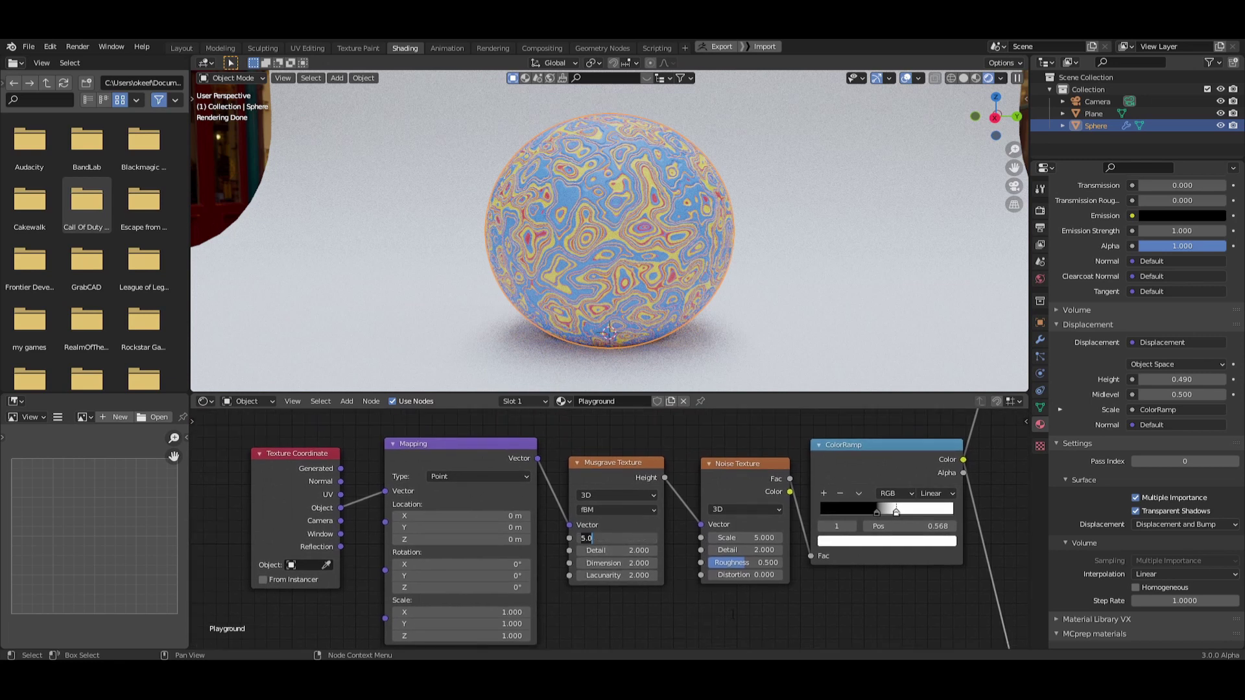
{"action": "type", "text": "1"}
{"action": "key", "text": "Return"}
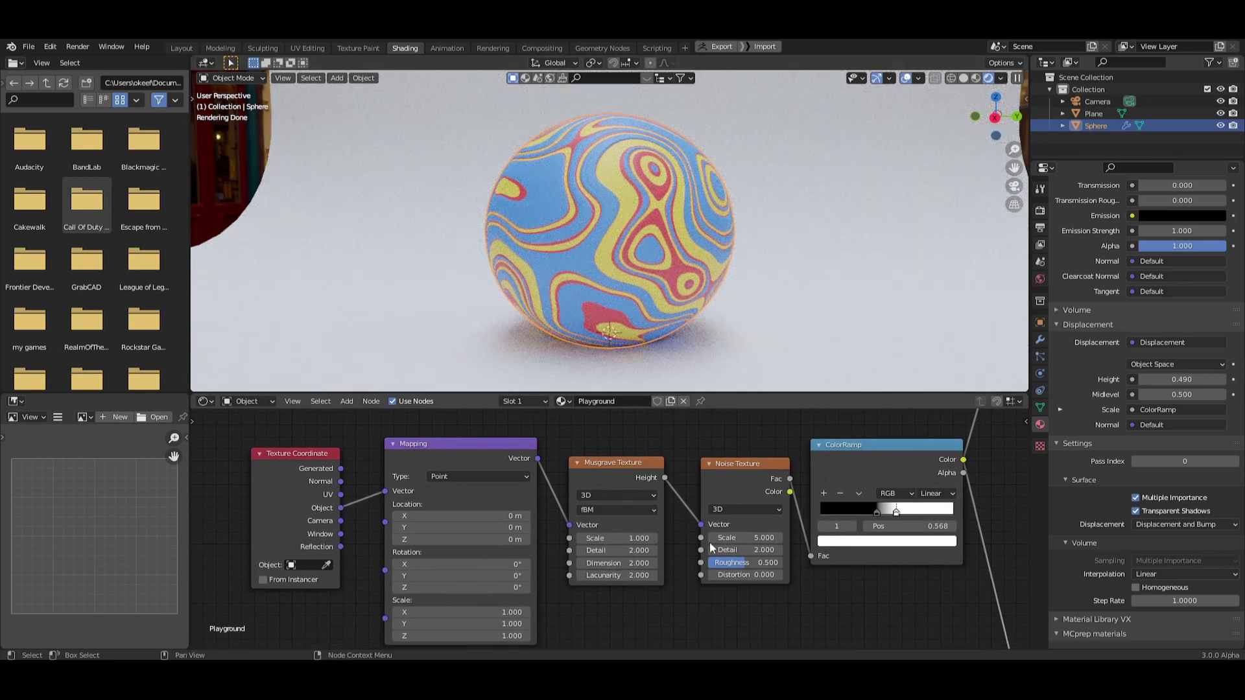
Set the Displacement node's Height to 0.130 and its Midlevel to 0.000.
{"action": "scroll", "coordinate": [712, 548], "scroll_direction": "right", "scroll_amount": 5, "text": "ctrl"}
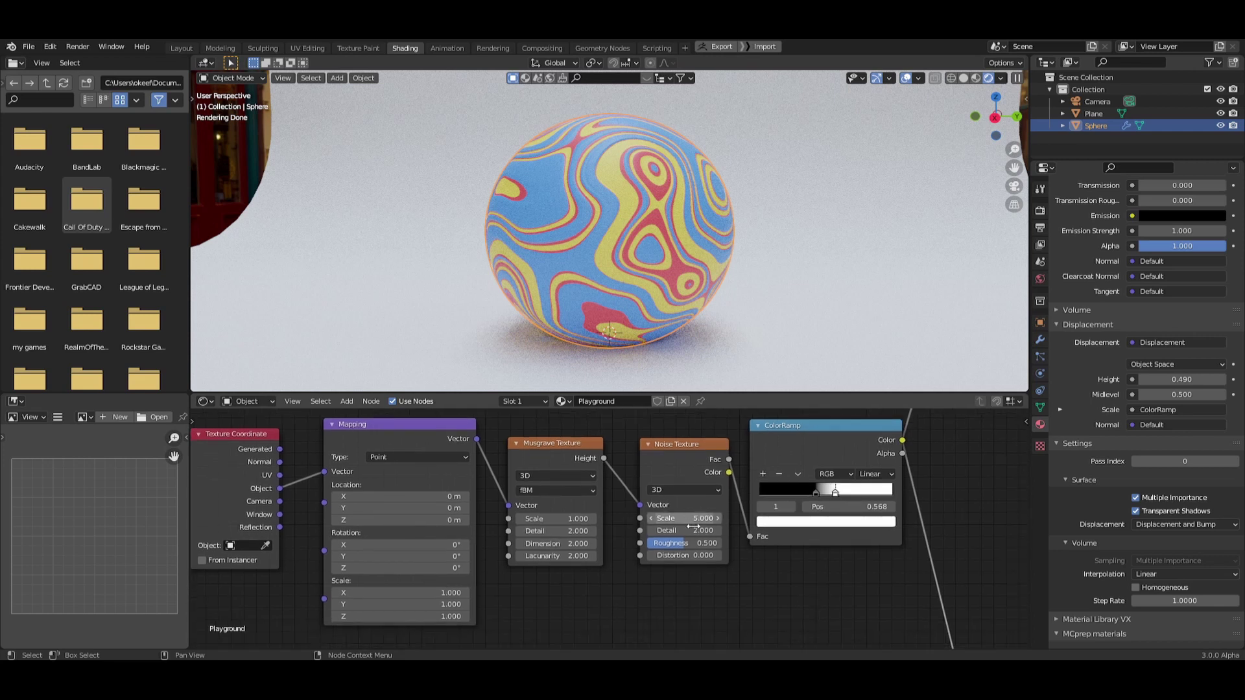
{"action": "middle_click_drag", "start_coordinate": [762, 585], "coordinate": [421, 560]}
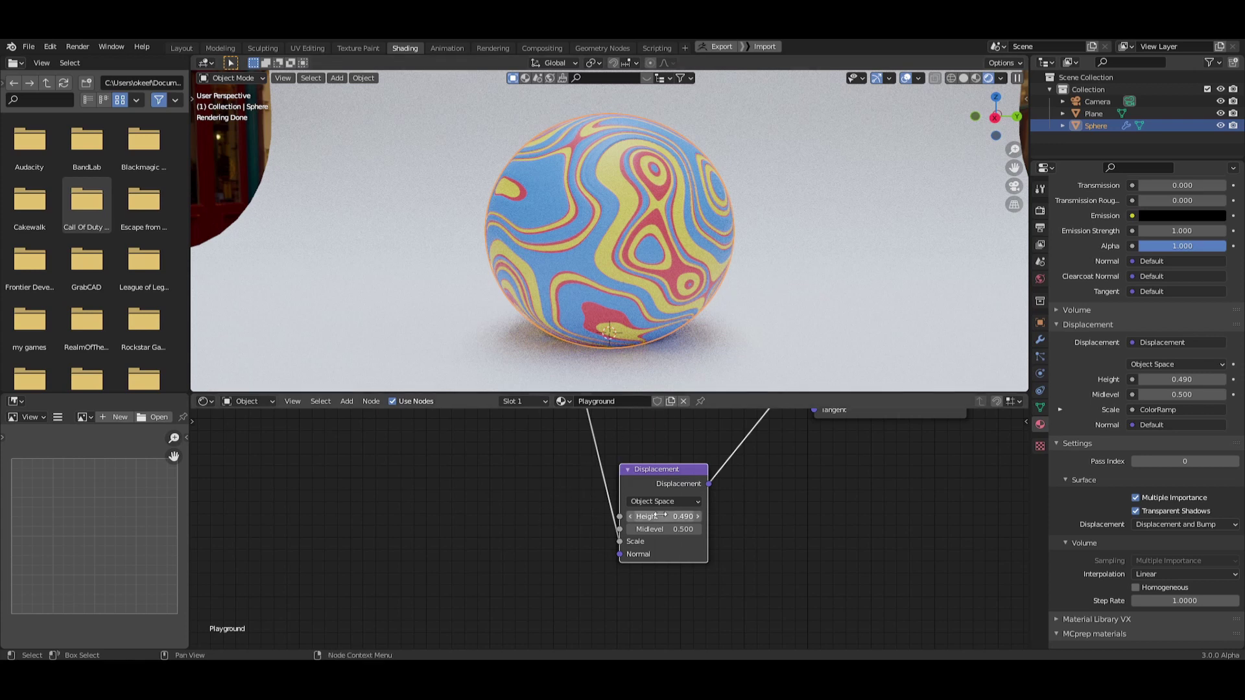
{"action": "left_click_drag", "start_coordinate": [659, 514], "coordinate": [443, 502]}
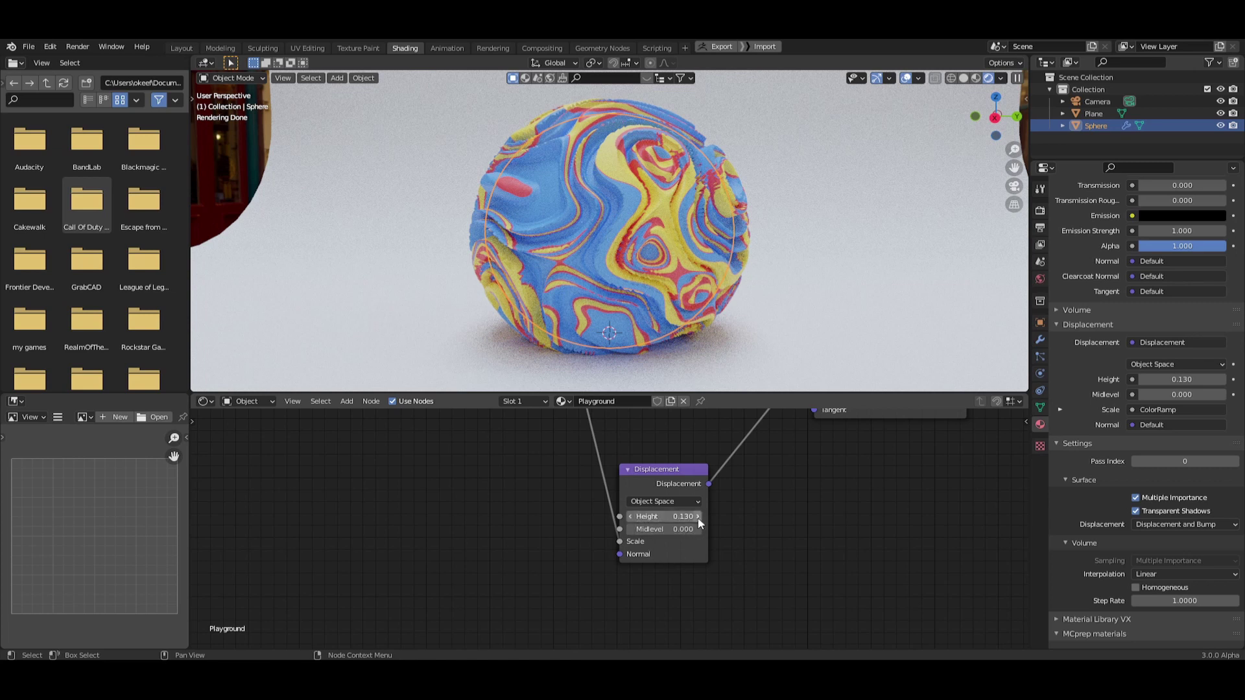
Try sharpening the black-and-white ColorRamp's transition by moving its white stop to position 0.468.
{"action": "middle_click_drag", "start_coordinate": [495, 472], "coordinate": [597, 588]}
{"action": "scroll", "coordinate": [744, 606], "scroll_direction": "down", "scroll_amount": 2}
{"action": "scroll", "coordinate": [597, 587], "scroll_direction": "up", "scroll_amount": 3}
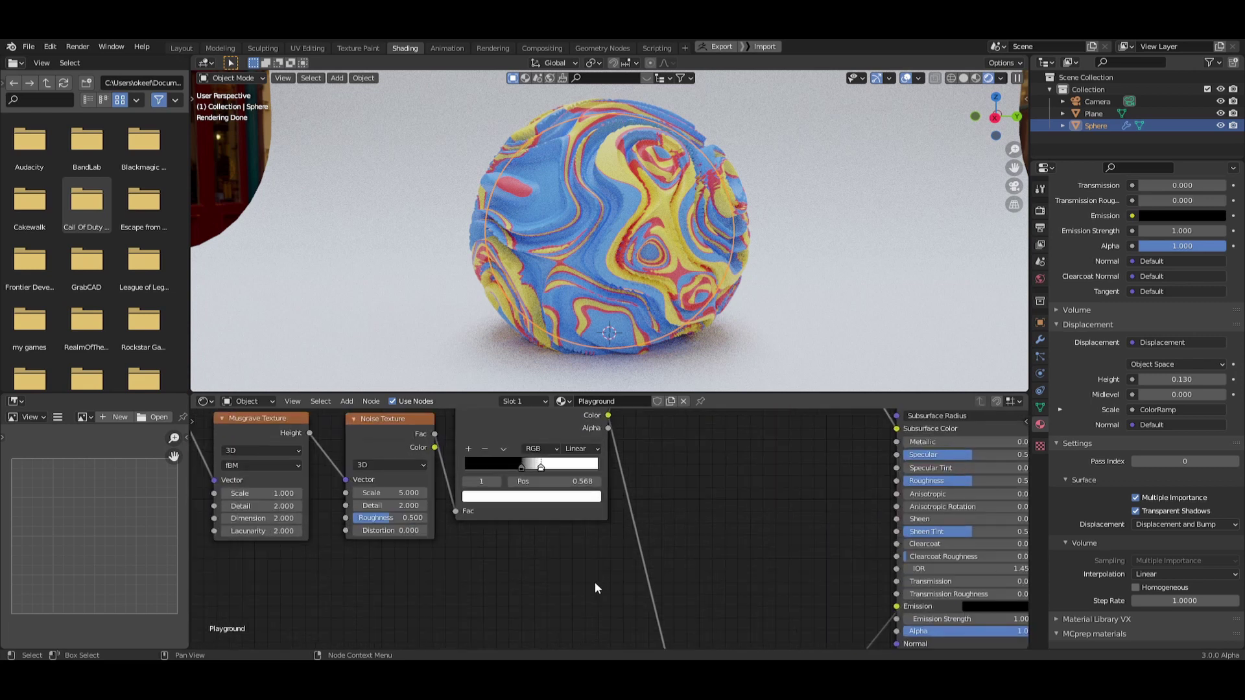
{"action": "middle_click_drag", "start_coordinate": [505, 544], "coordinate": [594, 589]}
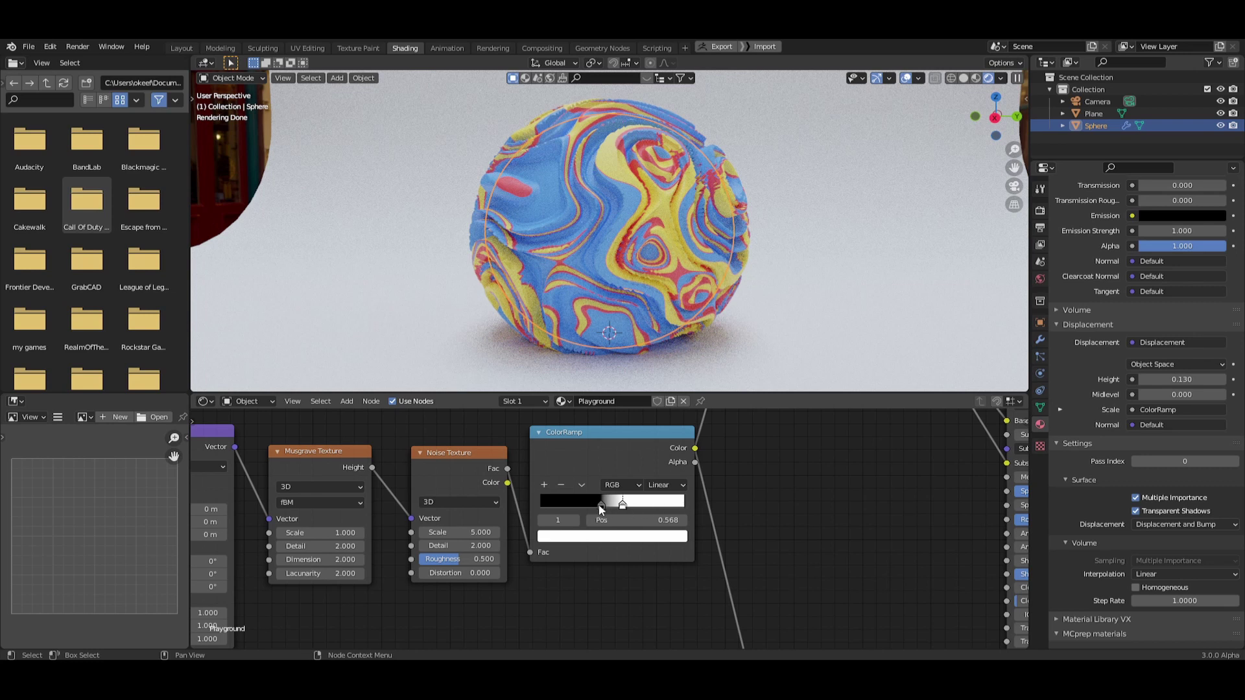
{"action": "left_click_drag", "start_coordinate": [600, 505], "coordinate": [607, 506]}
{"action": "scroll", "coordinate": [612, 509], "scroll_direction": "up", "scroll_amount": 2}
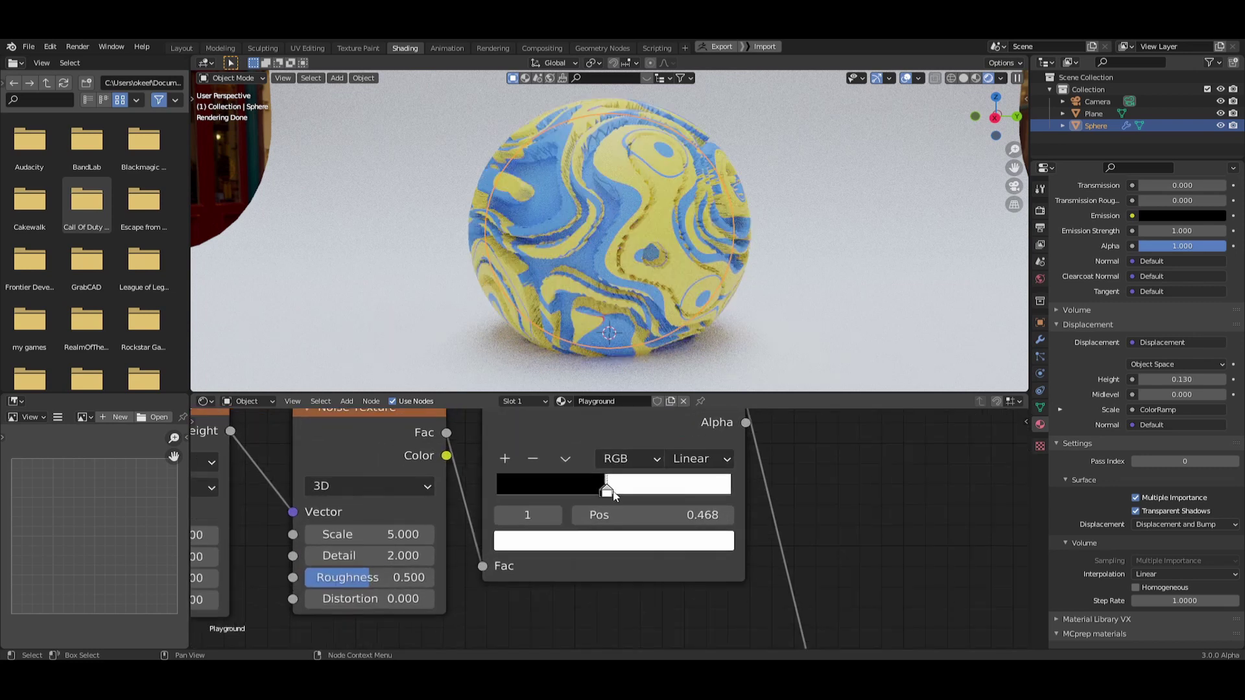
{"action": "scroll", "coordinate": [613, 497], "scroll_direction": "up", "scroll_amount": 1}
{"action": "middle_click_drag", "start_coordinate": [613, 518], "coordinate": [614, 543]}
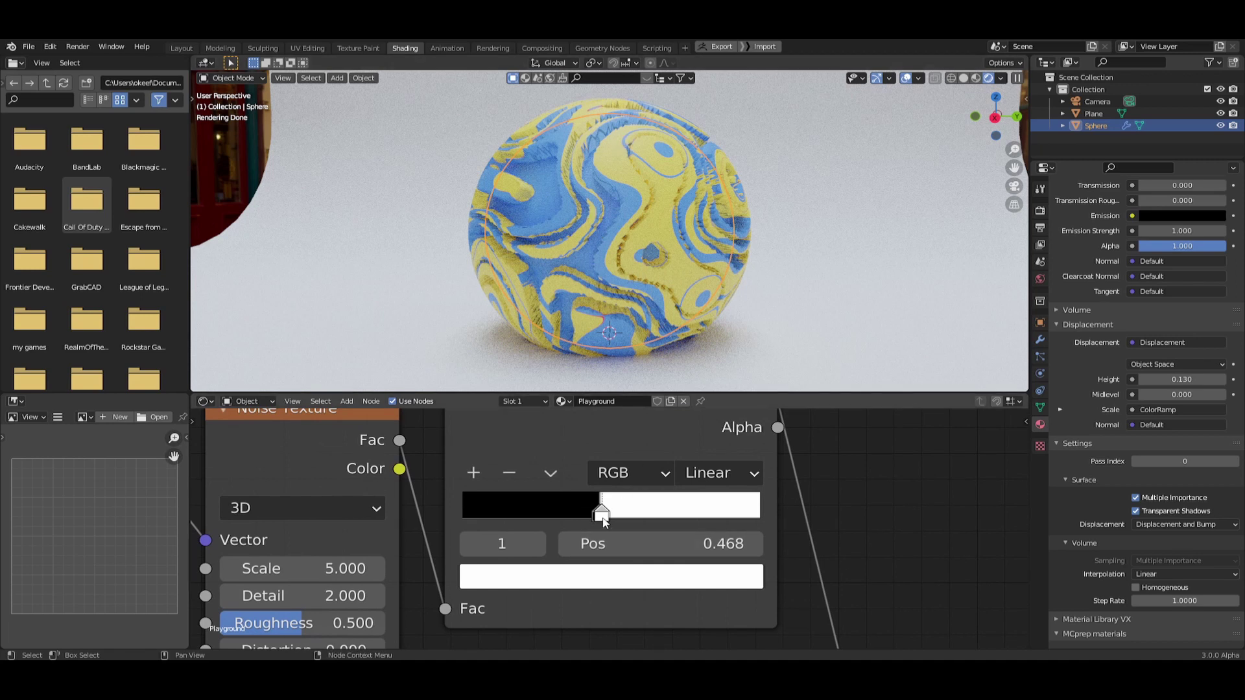
Undo the white stop's move and set the same ramp's black stop to position 0.414.
{"action": "key", "text": "ctrl+z"}
{"action": "key", "text": "ctrl+z"}
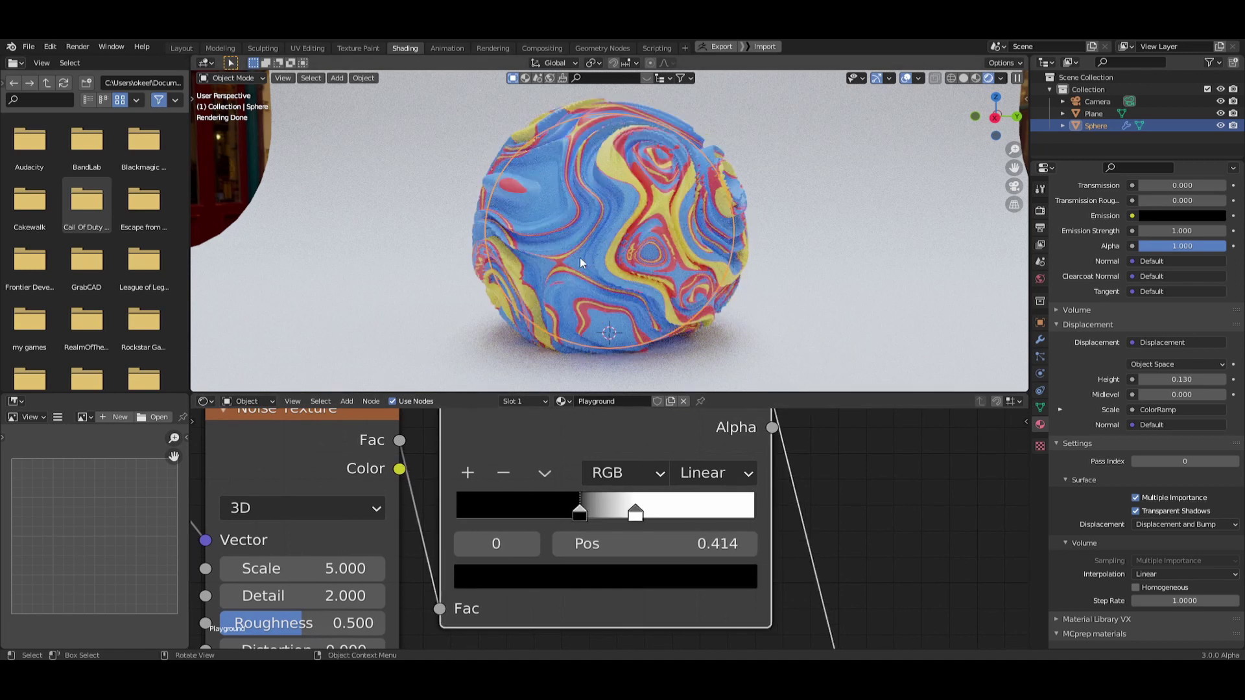
Set the Musgrave Texture node's Scale to 0.5.
{"action": "scroll", "coordinate": [593, 502], "scroll_direction": "down", "scroll_amount": 4}
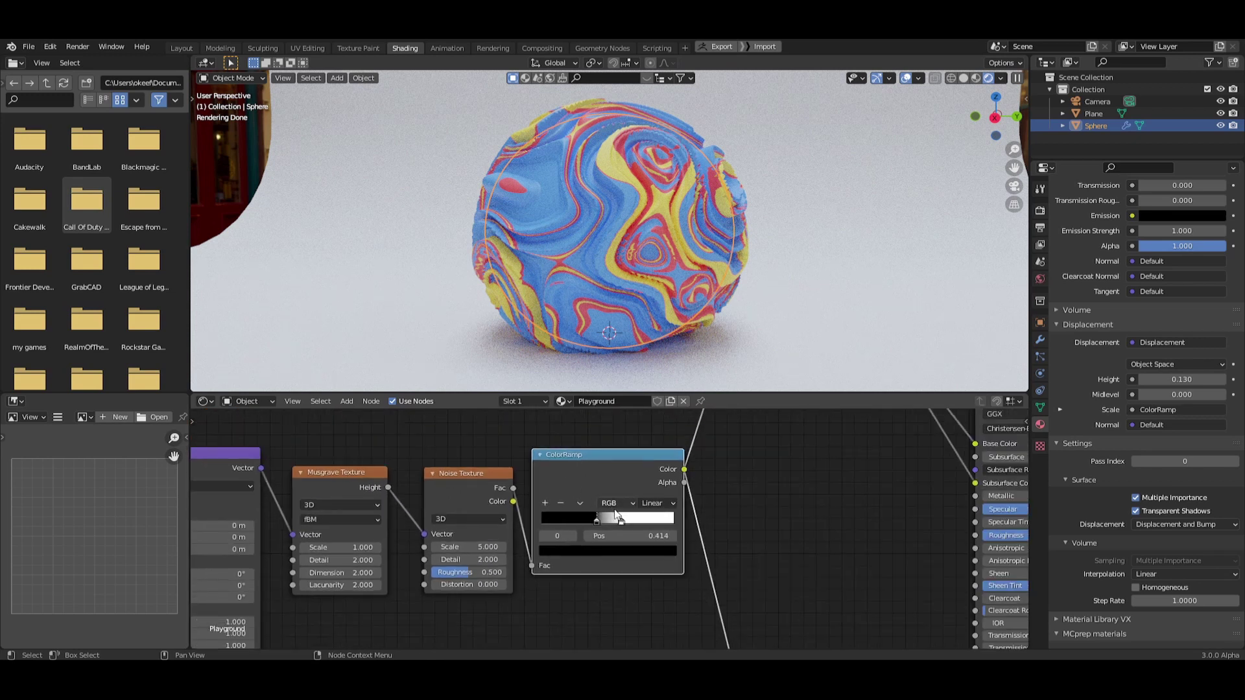
{"action": "scroll", "coordinate": [616, 514], "scroll_direction": "down", "scroll_amount": 2}
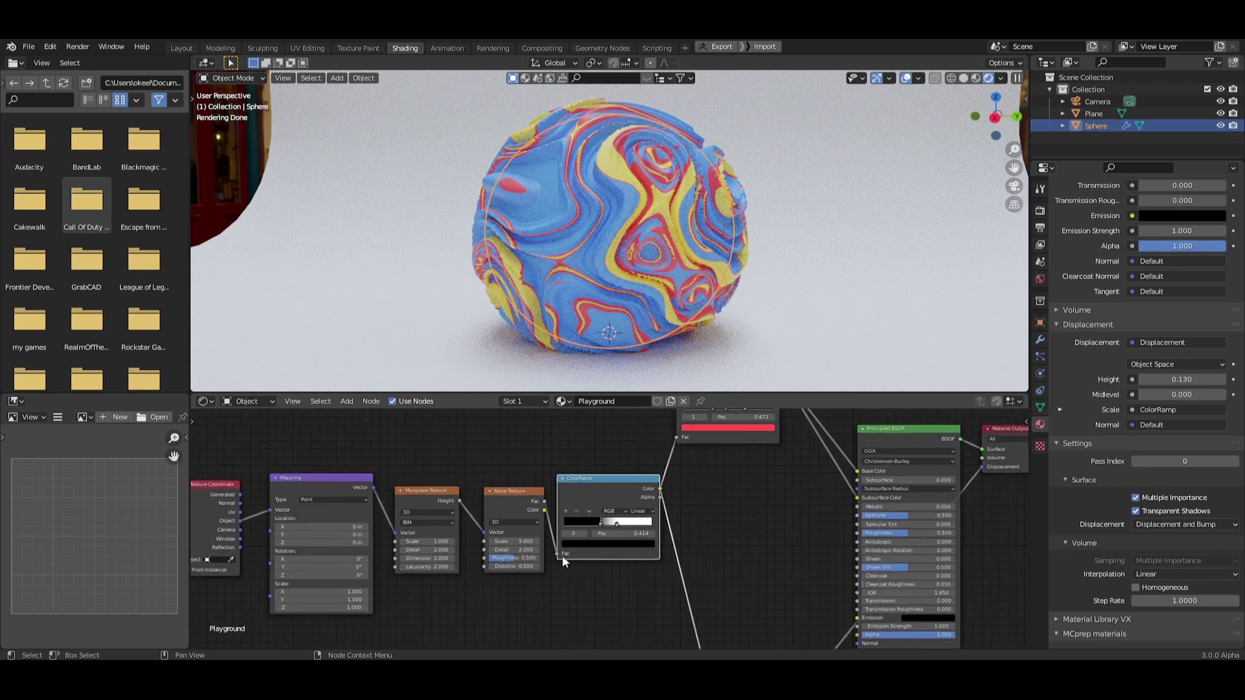
{"action": "scroll", "coordinate": [564, 562], "scroll_direction": "up", "scroll_amount": 4}
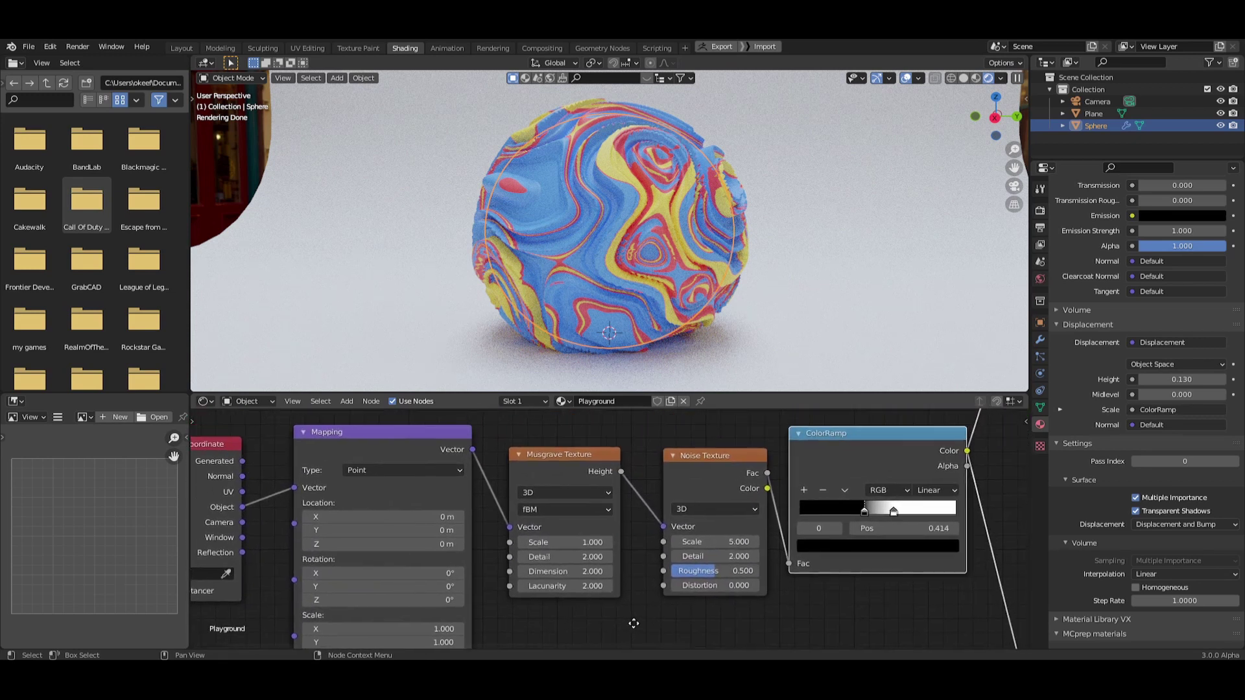
{"action": "left_click", "coordinate": [566, 542]}
{"action": "type", "text": "0.5"}
{"action": "key", "text": "Return"}
{"action": "scroll", "coordinate": [650, 592], "scroll_direction": "down", "scroll_amount": 2}
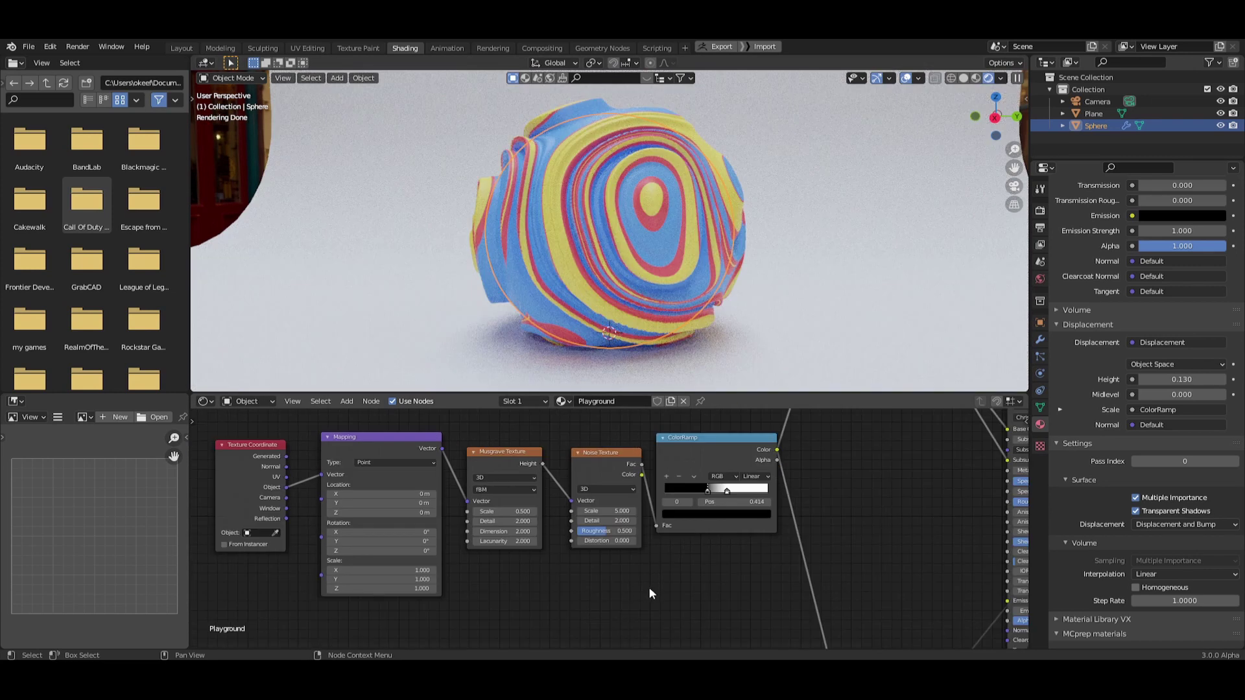
Set the Principled BSDF's Subsurface value to 1.
{"action": "mouse_move", "coordinate": [686, 592]}
{"action": "middle_mouse_down"}
{"action": "mouse_move", "coordinate": [588, 628]}
{"action": "mouse_move", "coordinate": [474, 642]}
{"action": "mouse_move", "coordinate": [270, 647]}
{"action": "mouse_move", "coordinate": [264, 618]}
{"action": "mouse_move", "coordinate": [671, 584]}
{"action": "middle_mouse_up"}
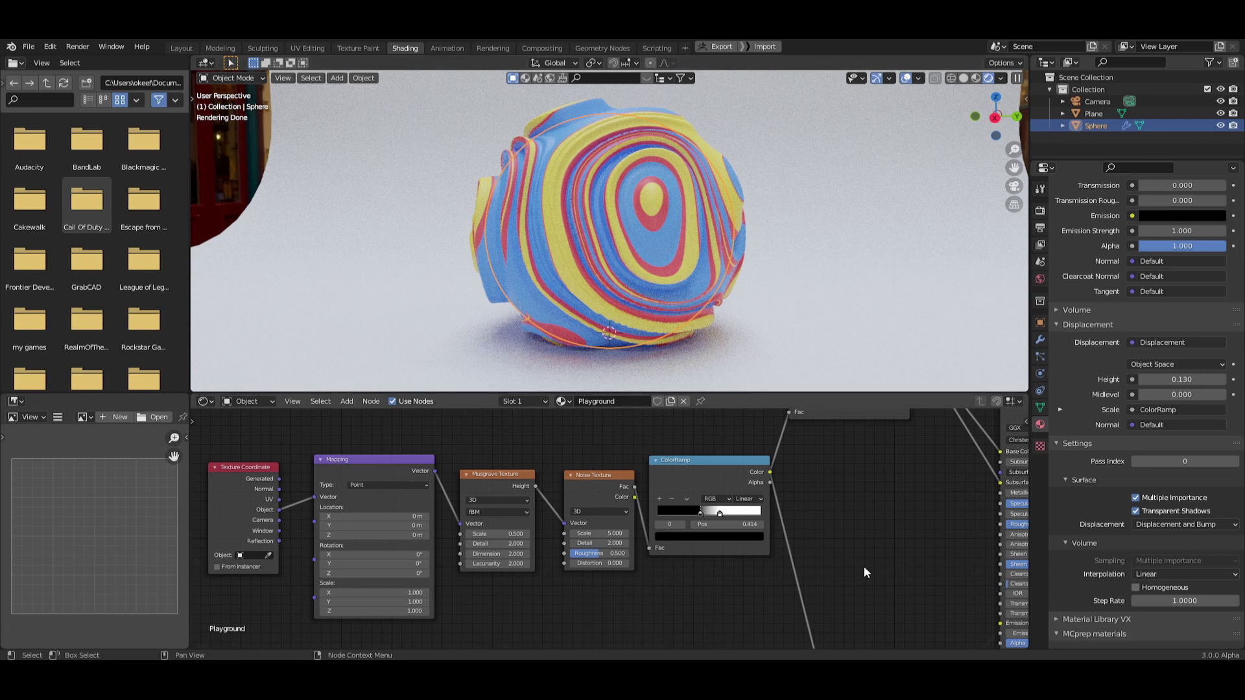
{"action": "middle_click_drag", "start_coordinate": [864, 570], "coordinate": [743, 606]}
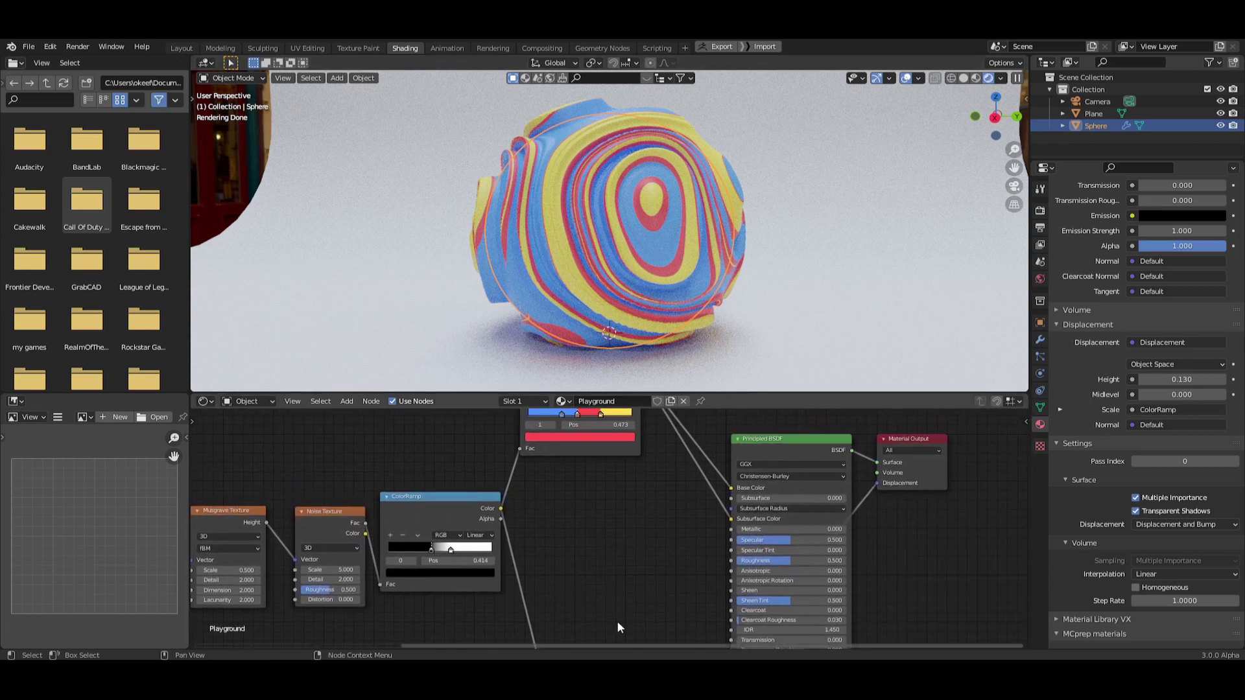
{"action": "left_click", "coordinate": [760, 499]}
{"action": "type", "text": "1"}
{"action": "key", "text": "Return"}
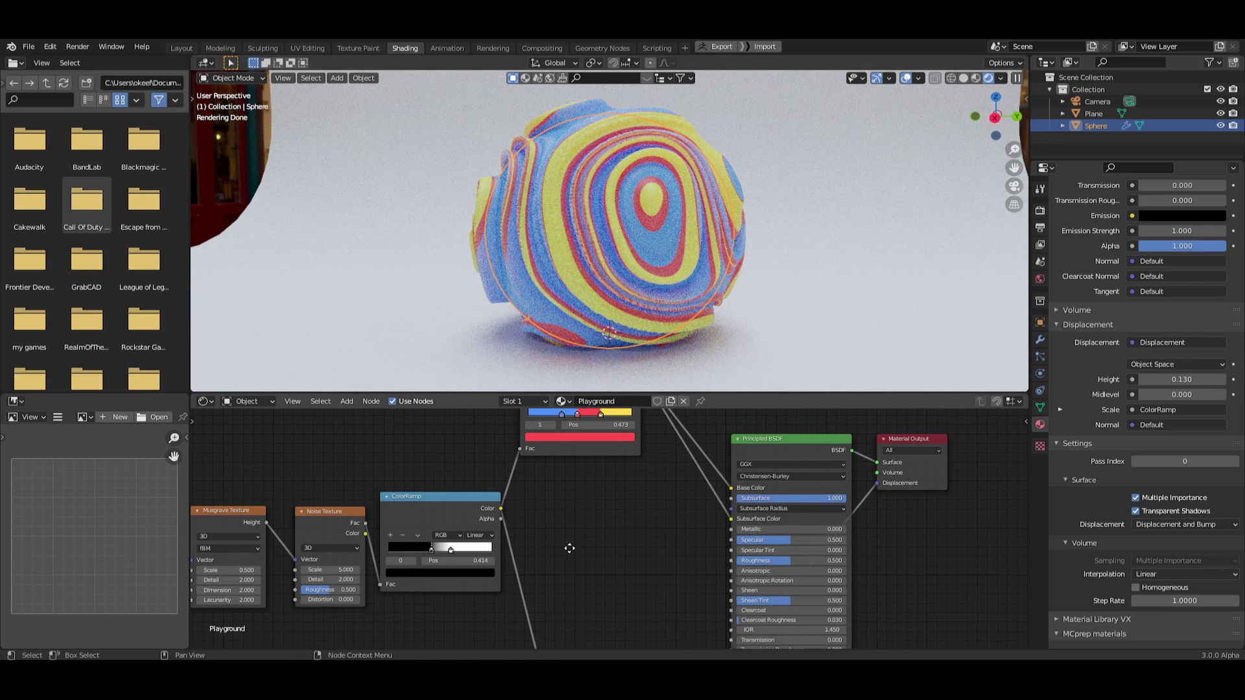
Switch the viewport to Material Preview shading.
{"action": "middle_click_drag", "start_coordinate": [569, 548], "coordinate": [892, 500]}
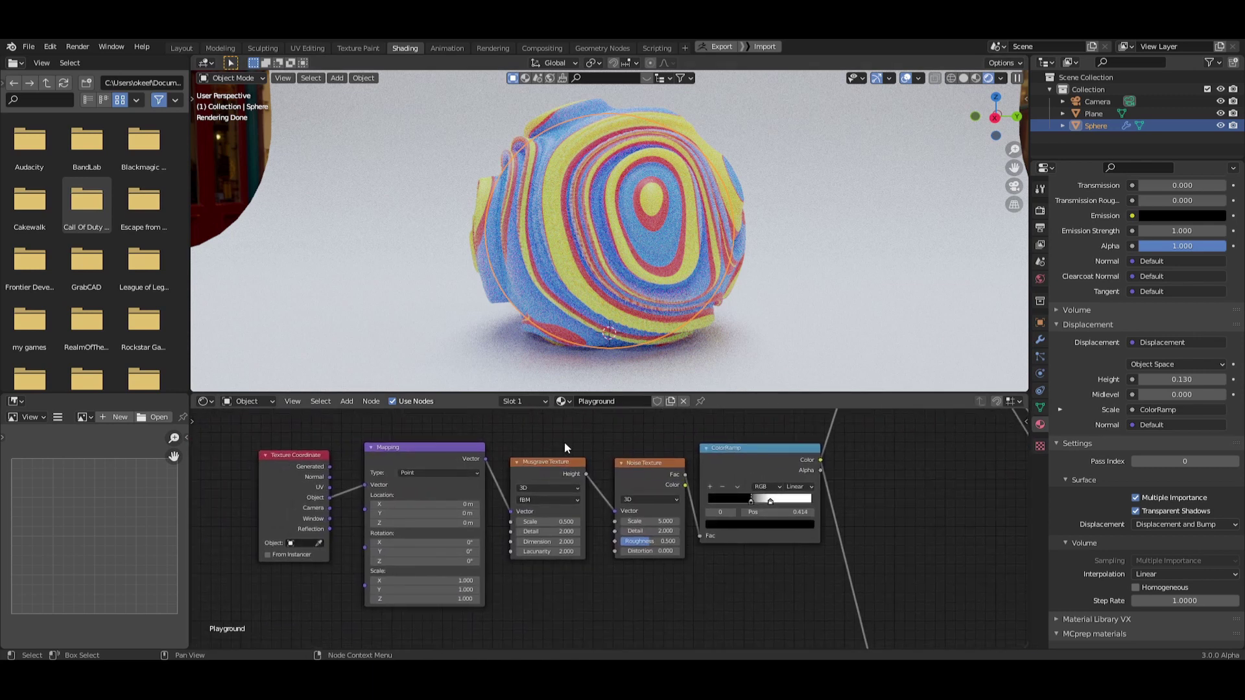
{"action": "scroll", "coordinate": [612, 532], "scroll_direction": "up", "scroll_amount": 2}
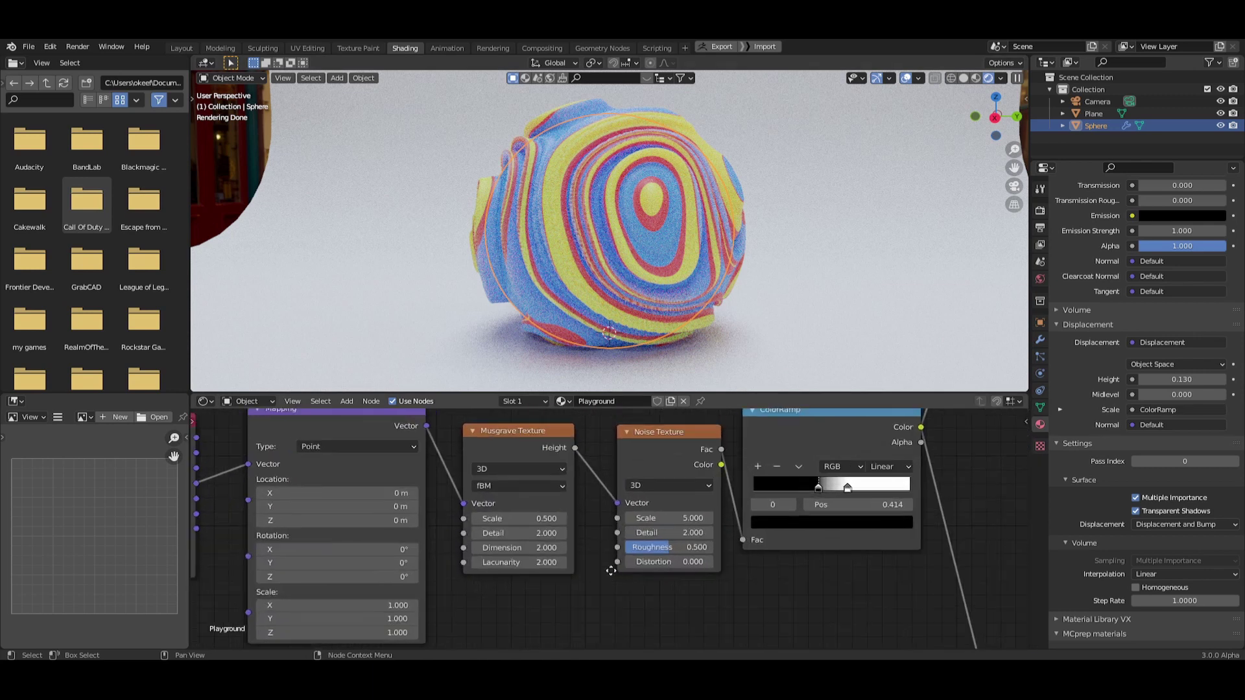
{"action": "scroll", "coordinate": [856, 570], "scroll_direction": "down", "scroll_amount": 2}
{"action": "key", "text": "z"}
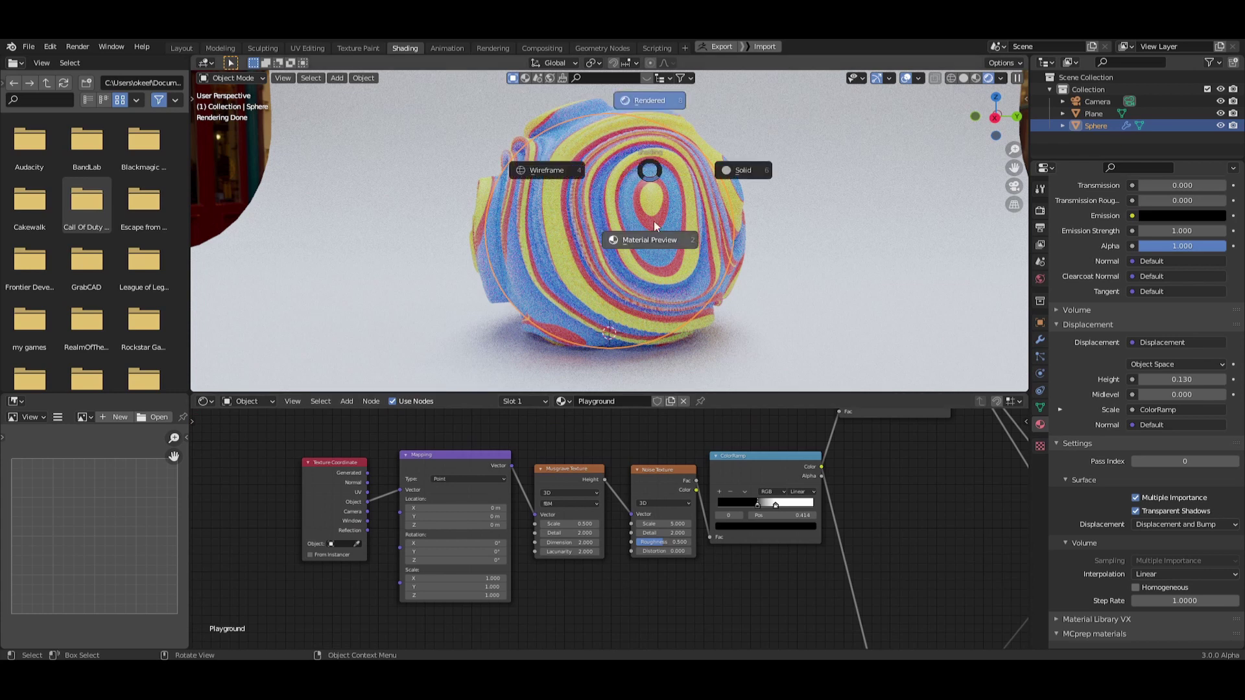
{"action": "left_click", "coordinate": [656, 245]}
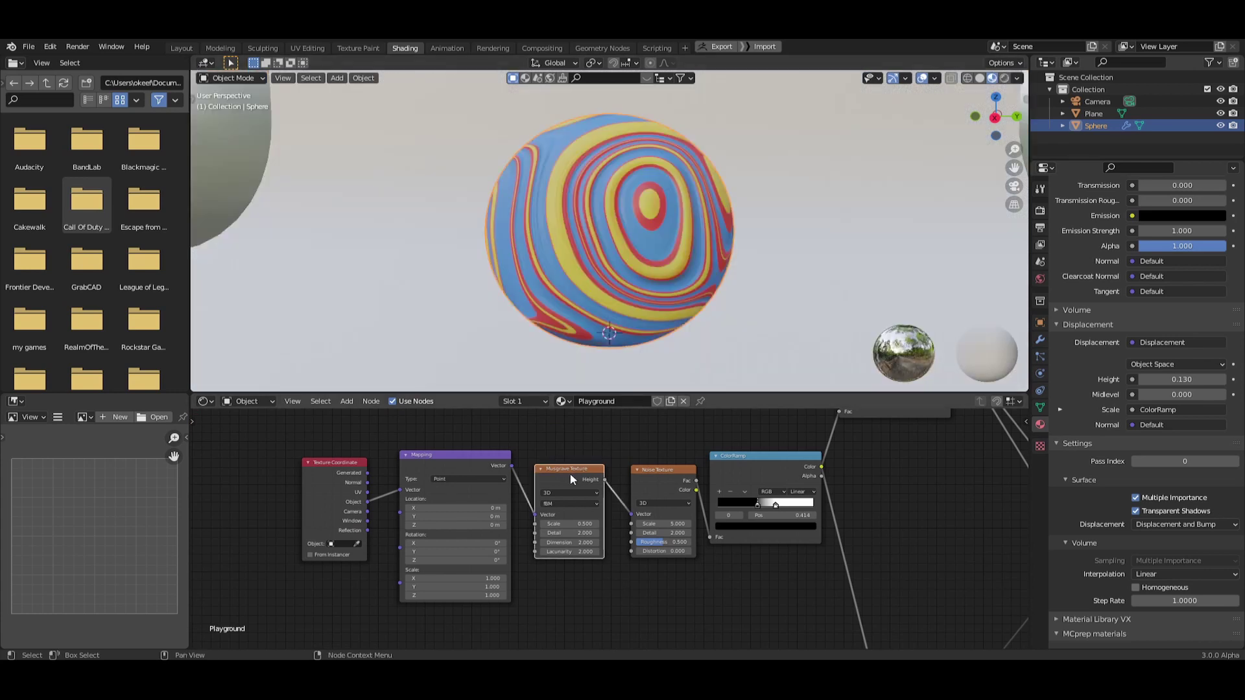
Change the dimensions of both the Musgrave Texture and the Noise Texture nodes to 4D.
{"action": "scroll", "coordinate": [632, 530], "scroll_direction": "up", "scroll_amount": 2}
{"action": "middle_click_drag", "start_coordinate": [631, 530], "coordinate": [660, 562]}
{"action": "left_click", "coordinate": [572, 505]}
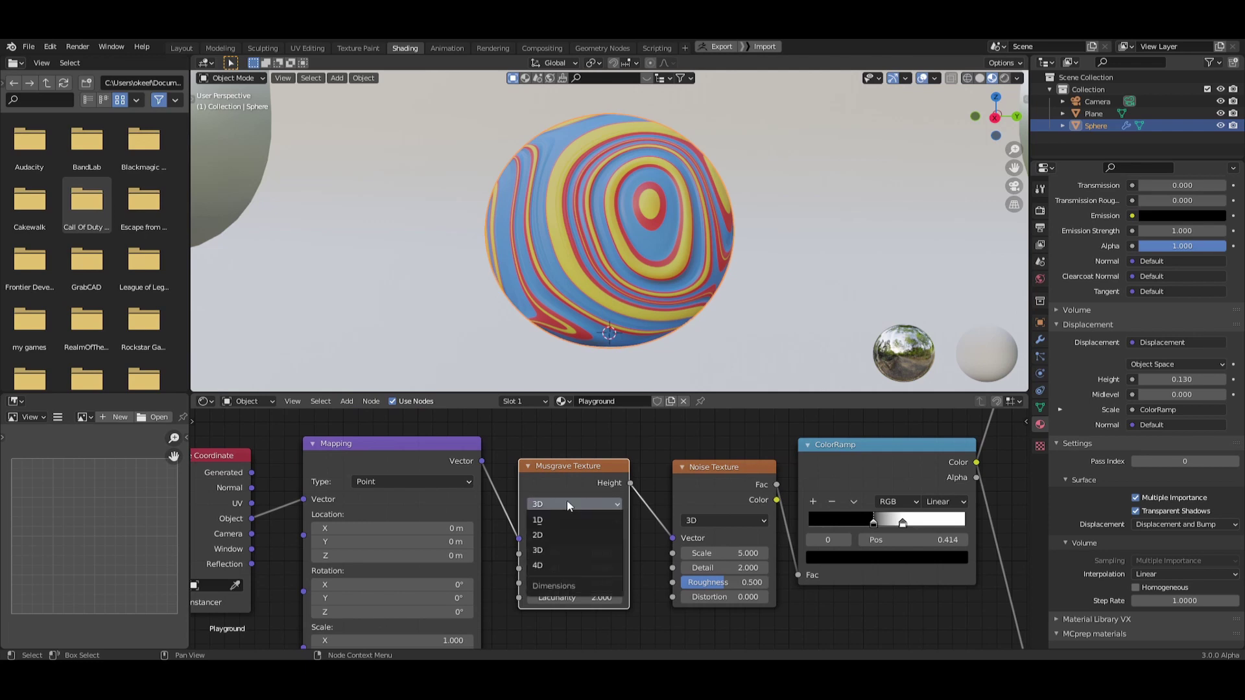
{"action": "left_click", "coordinate": [581, 565]}
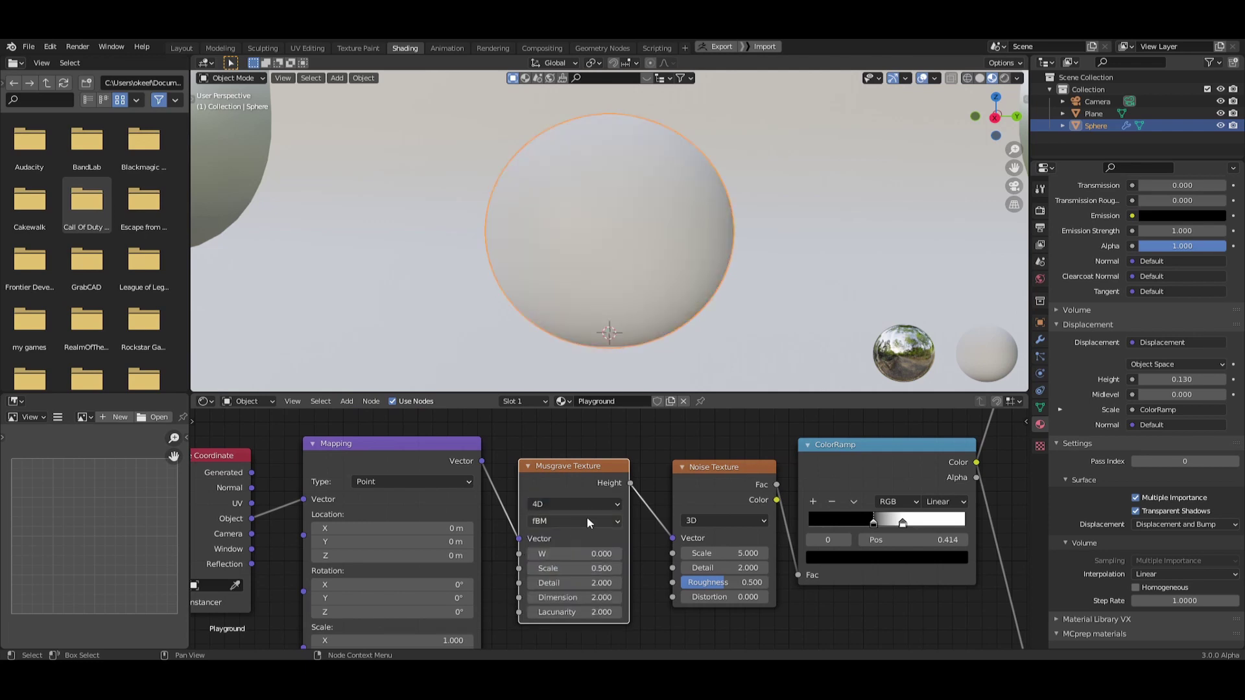
{"action": "left_click", "coordinate": [703, 487]}
{"action": "left_click", "coordinate": [714, 516]}
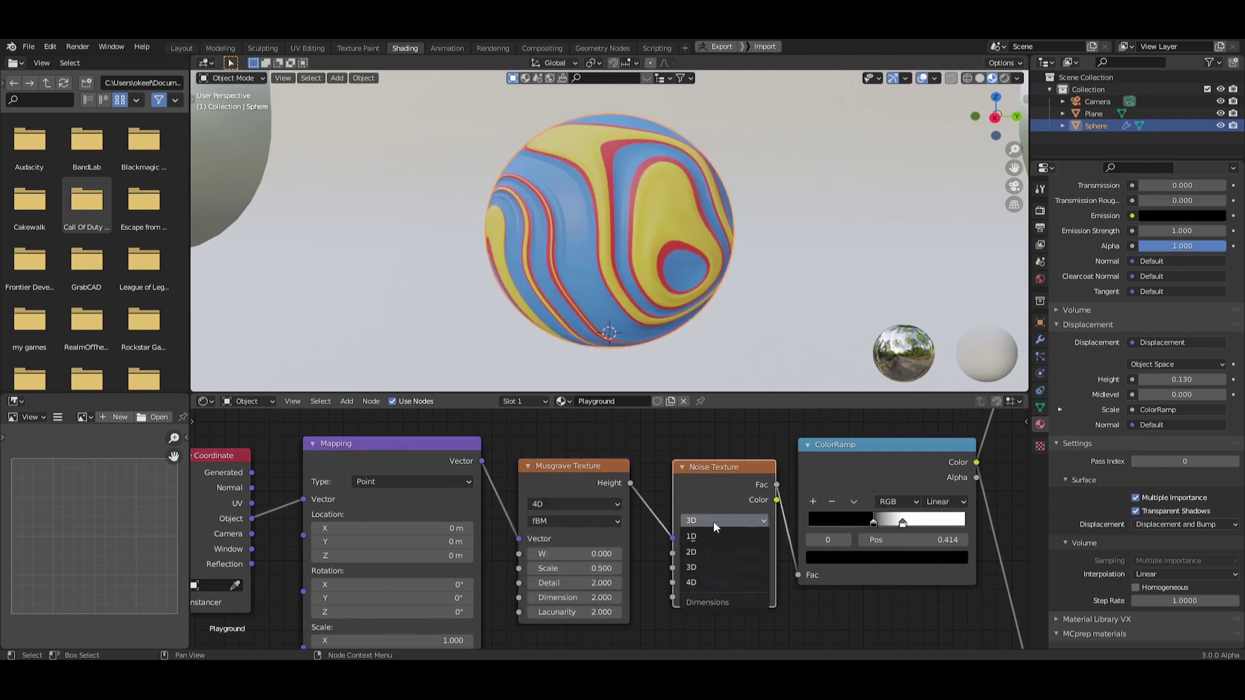
{"action": "left_click", "coordinate": [710, 578]}
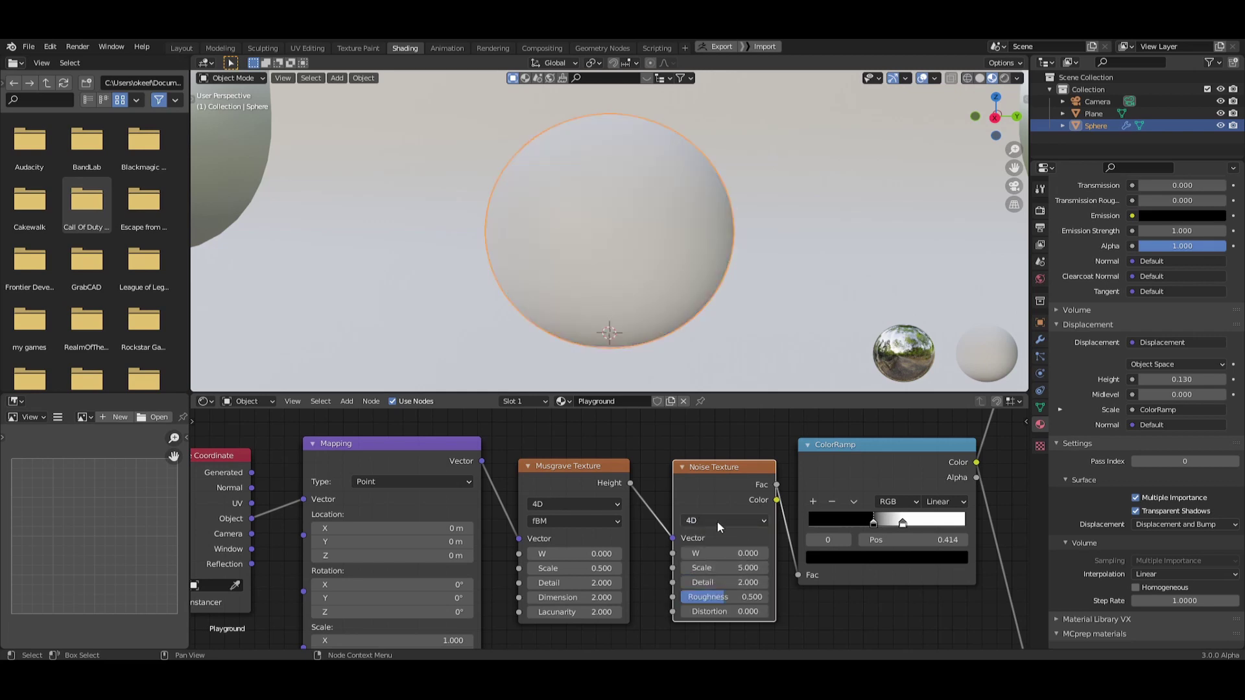
Enter the driver expression #sin(frame/80) as the Musgrave Texture's W value and copy the expression.
{"action": "middle_click_drag", "start_coordinate": [639, 498], "coordinate": [627, 483]}
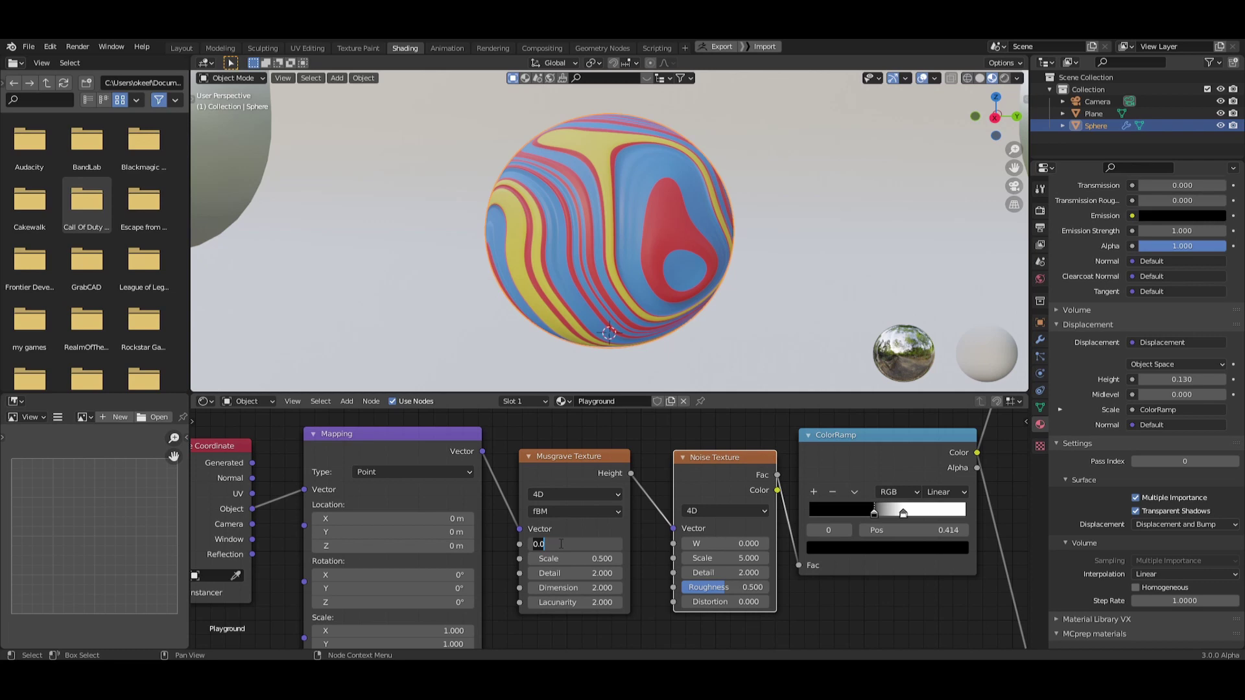
{"action": "type", "text": "#"}
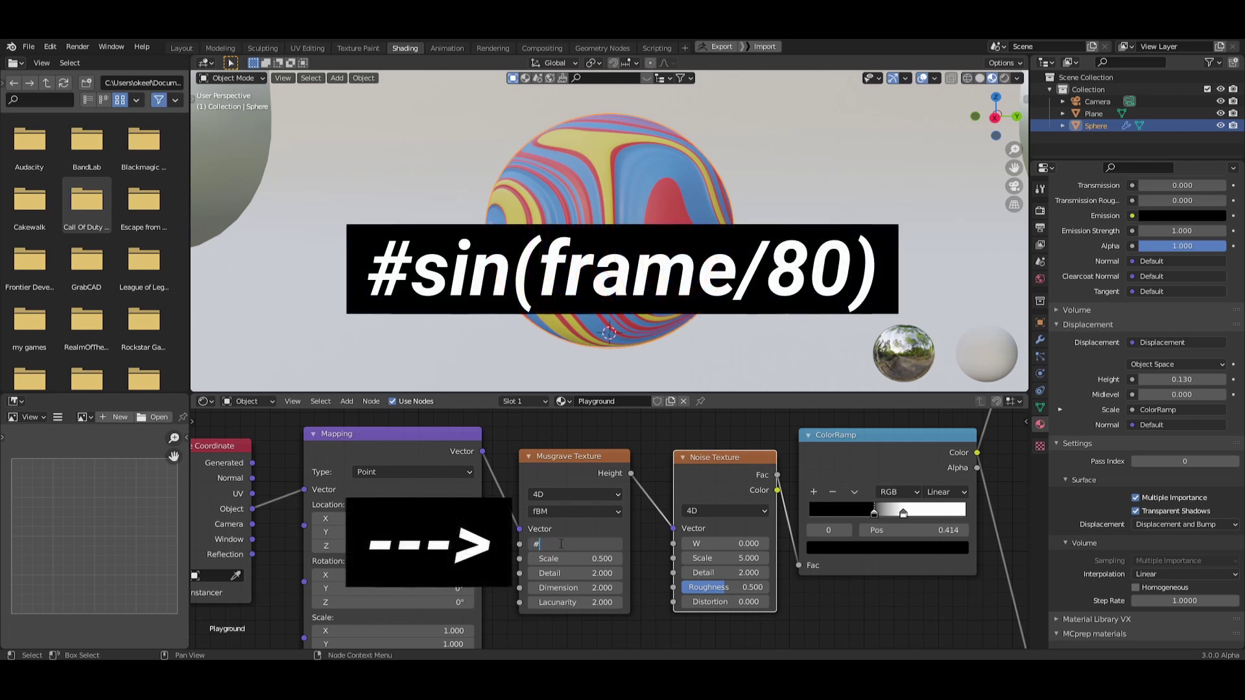
{"action": "type", "text": "sin(frame/80)"}
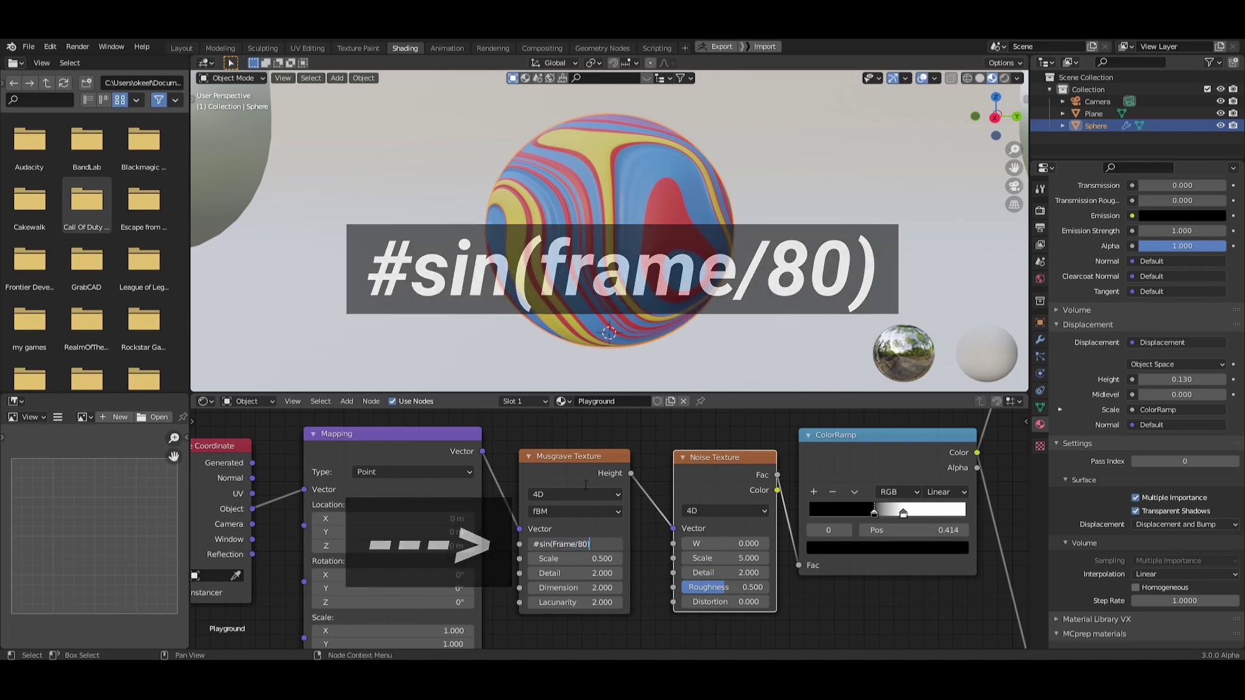
{"action": "key", "text": "Left"}
{"action": "key", "text": "Left"}
{"action": "key", "text": "Left"}
{"action": "key", "text": "Left"}
{"action": "key", "text": "Left"}
{"action": "key", "text": "Left"}
{"action": "key", "text": "Left"}
{"action": "key", "text": "Left"}
{"action": "key", "text": "Left"}
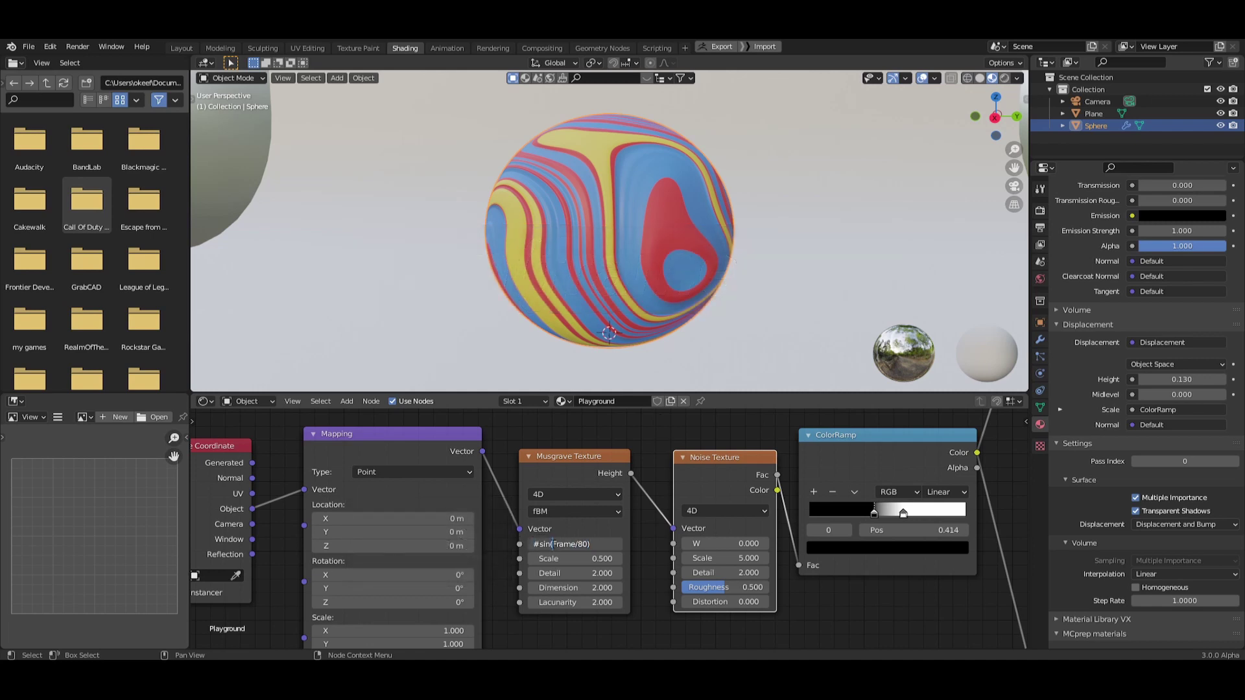
{"action": "left_click_drag", "start_coordinate": [594, 546], "coordinate": [533, 545]}
{"action": "key", "text": "ctrl+c"}
{"action": "key", "text": "Return"}
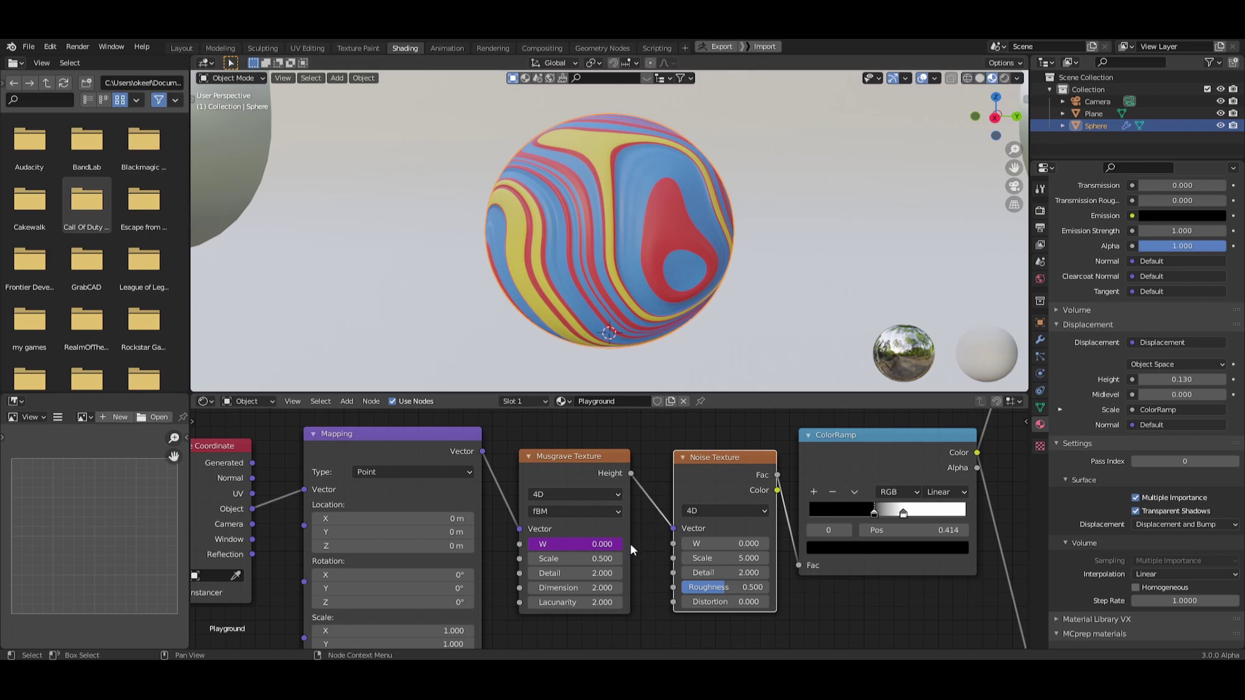
Paste the copied expression #sin(frame/80) as the Noise Texture's W value.
{"action": "left_click", "coordinate": [724, 543]}
{"action": "key", "text": "ctrl+v"}
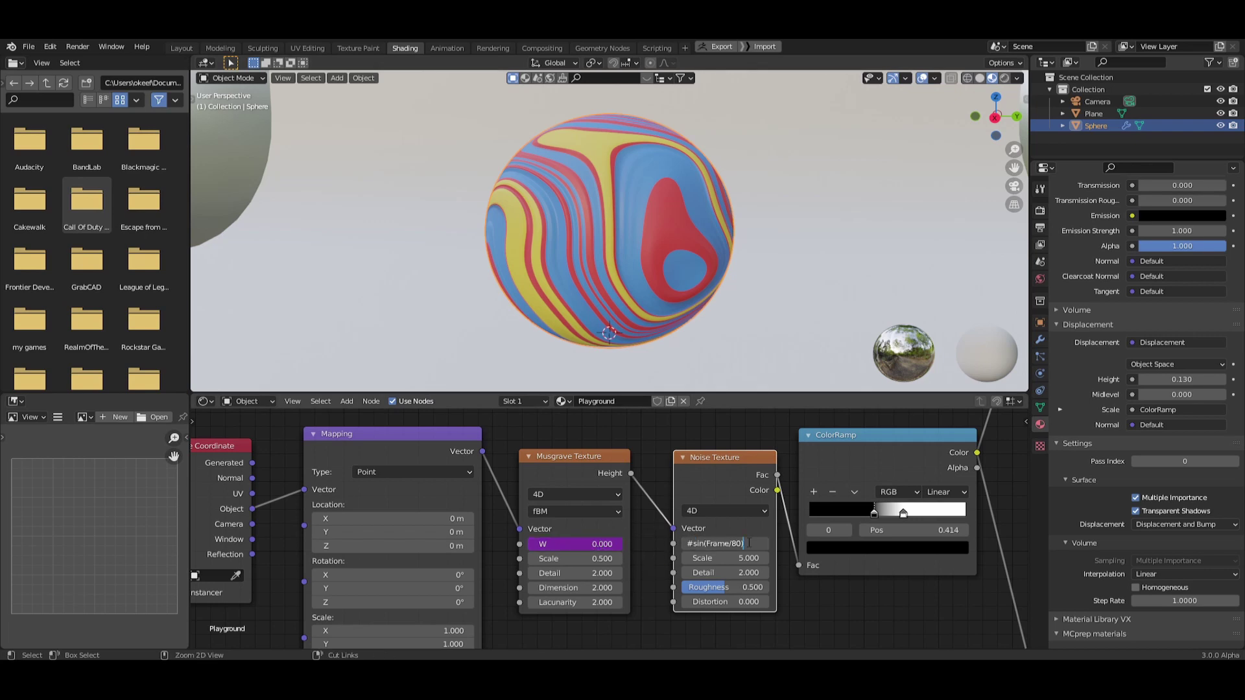
{"action": "key", "text": "Return"}
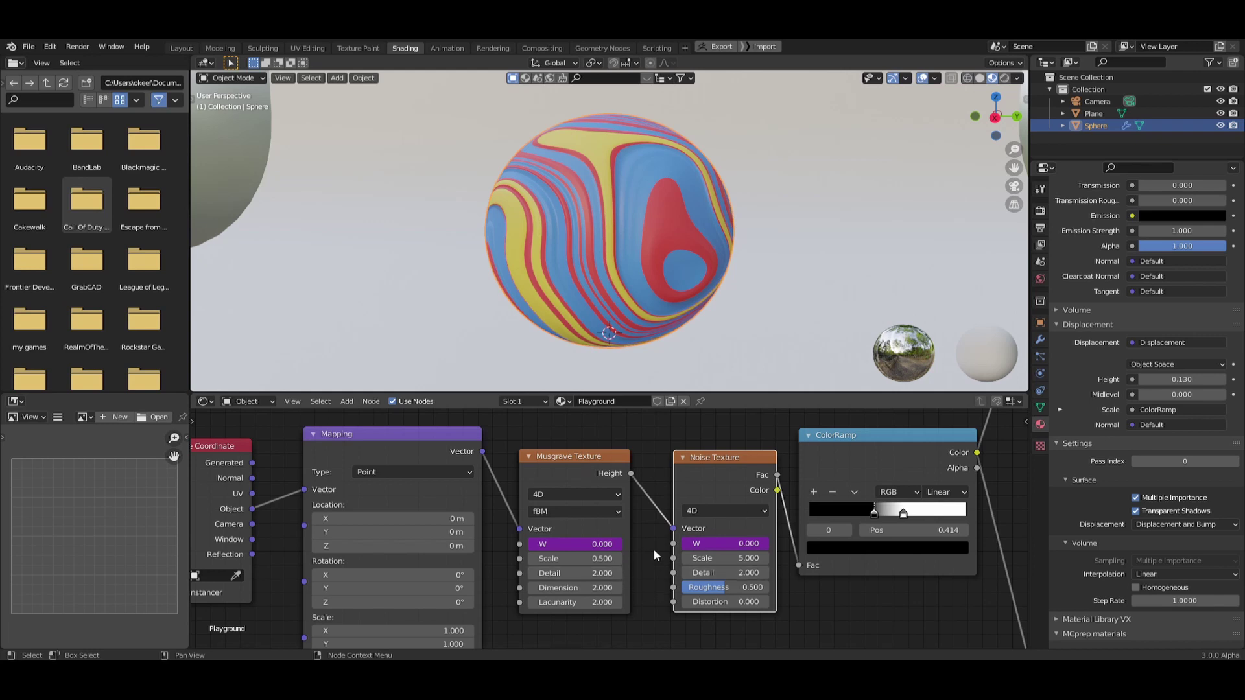
Test the animation playback and delete the driver on the Musgrave Texture node's W value.
{"action": "key", "text": "space"}
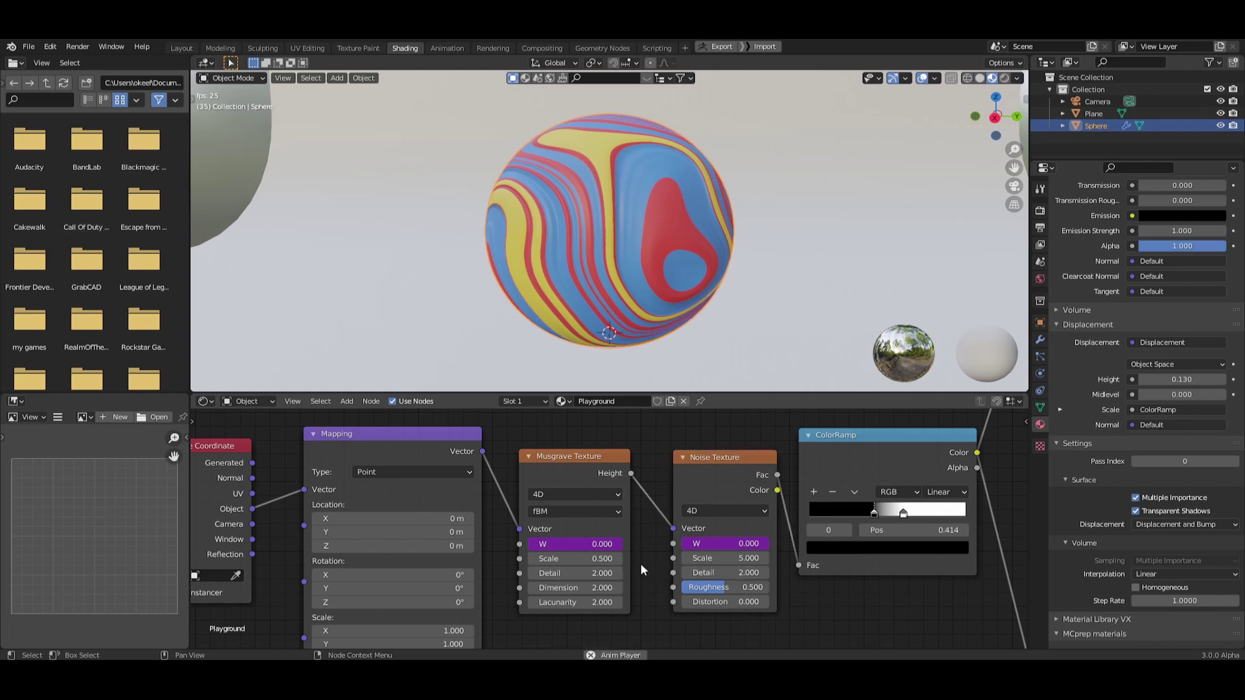
{"action": "key", "text": "space"}
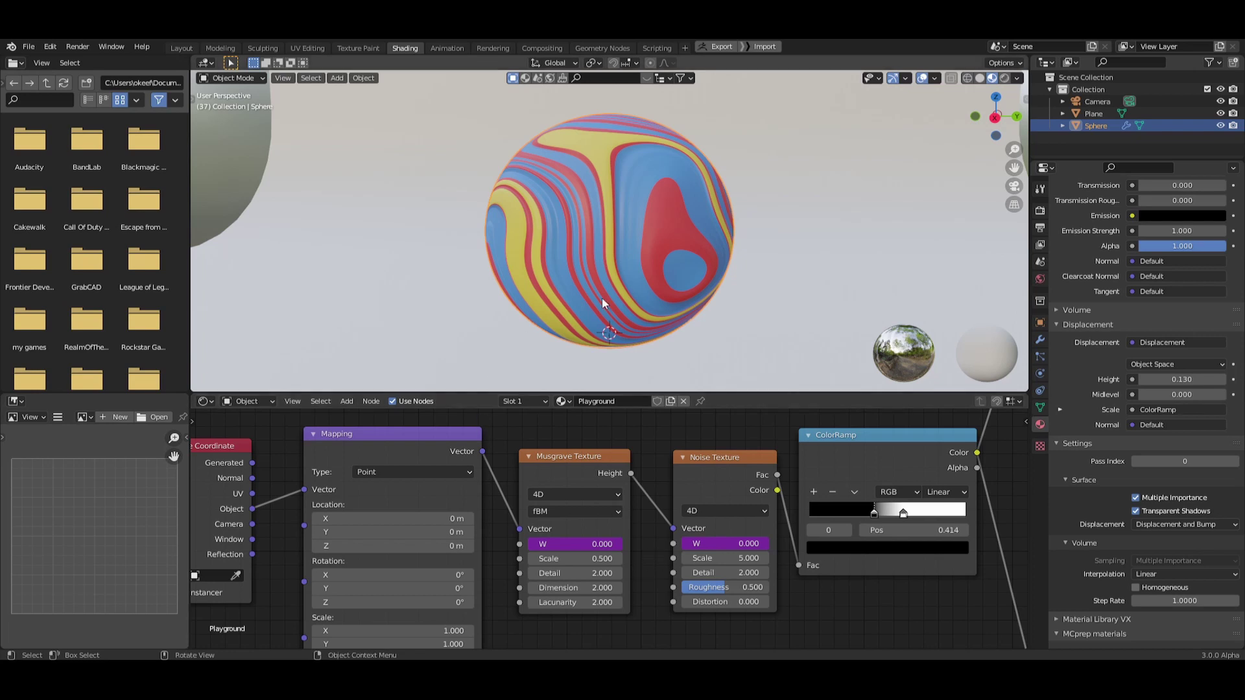
{"action": "double_click", "coordinate": [563, 544]}
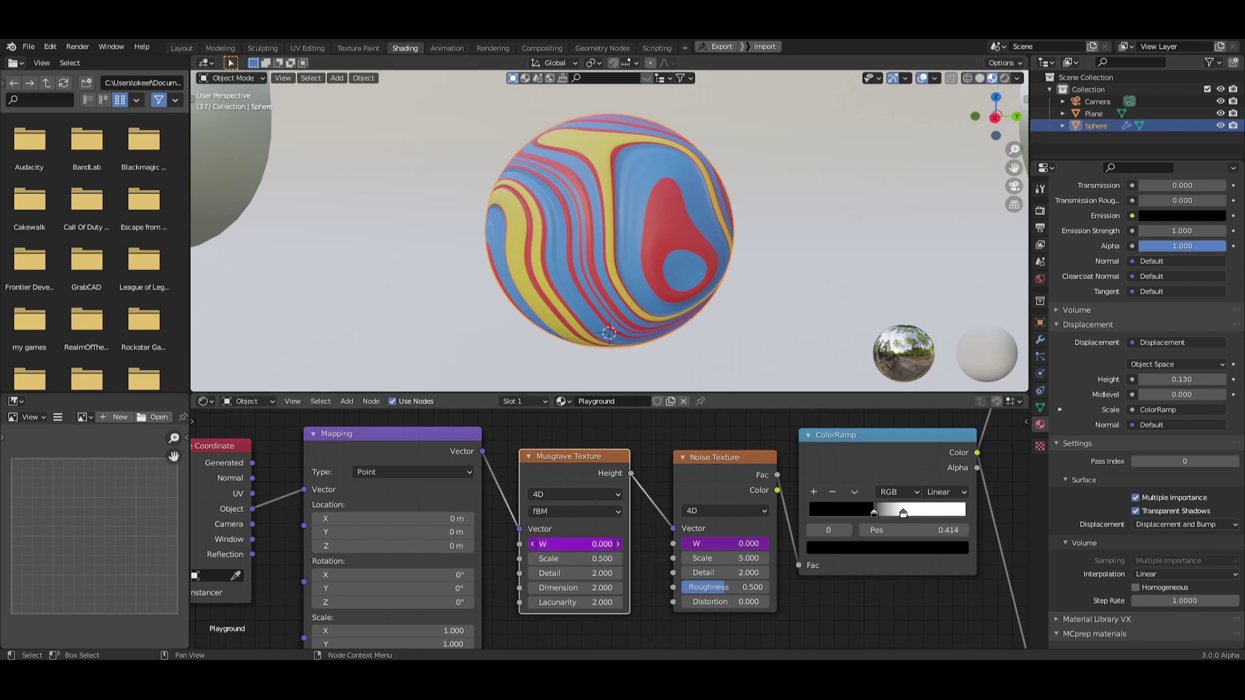
{"action": "type", "text": "sin(Frame/80)"}
{"action": "left_click_drag", "start_coordinate": [599, 545], "coordinate": [503, 557]}
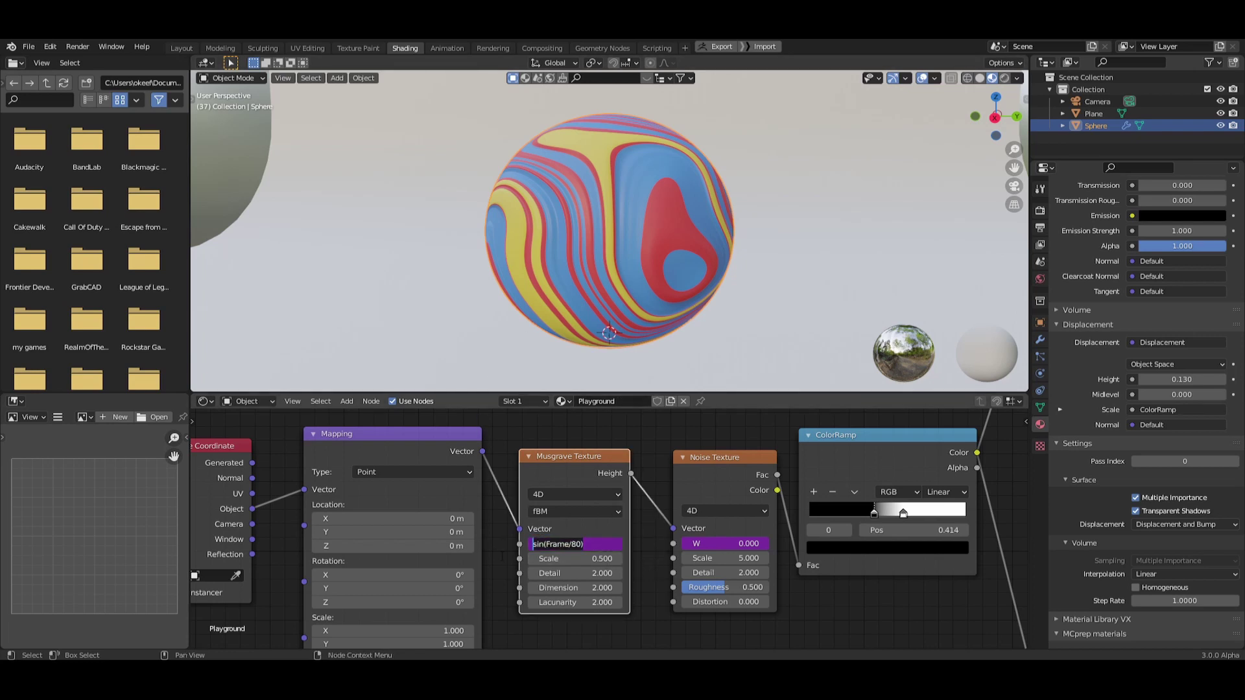
{"action": "key", "text": "Escape"}
{"action": "right_click", "coordinate": [502, 556]}
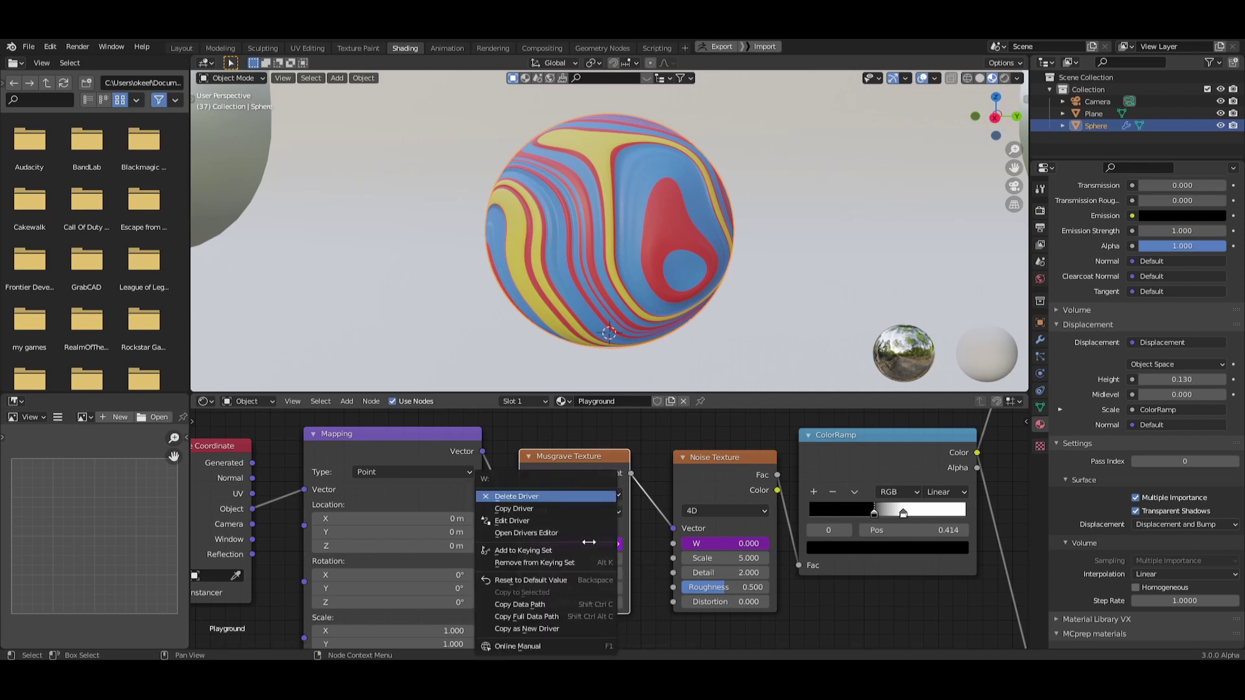
{"action": "key", "text": "Escape"}
Enter the driver expression #sin(frame/80) as the Musgrave Texture's W value and briefly test the playback.
{"action": "double_click", "coordinate": [580, 545]}
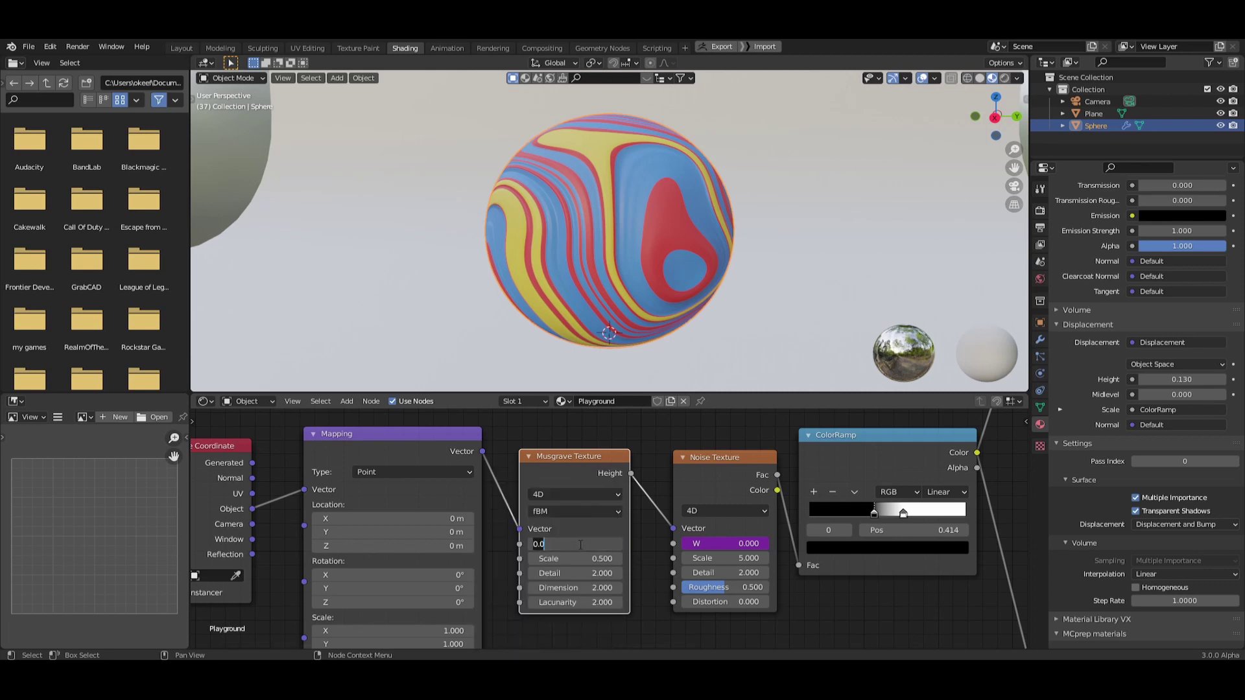
{"action": "type", "text": "#si"}
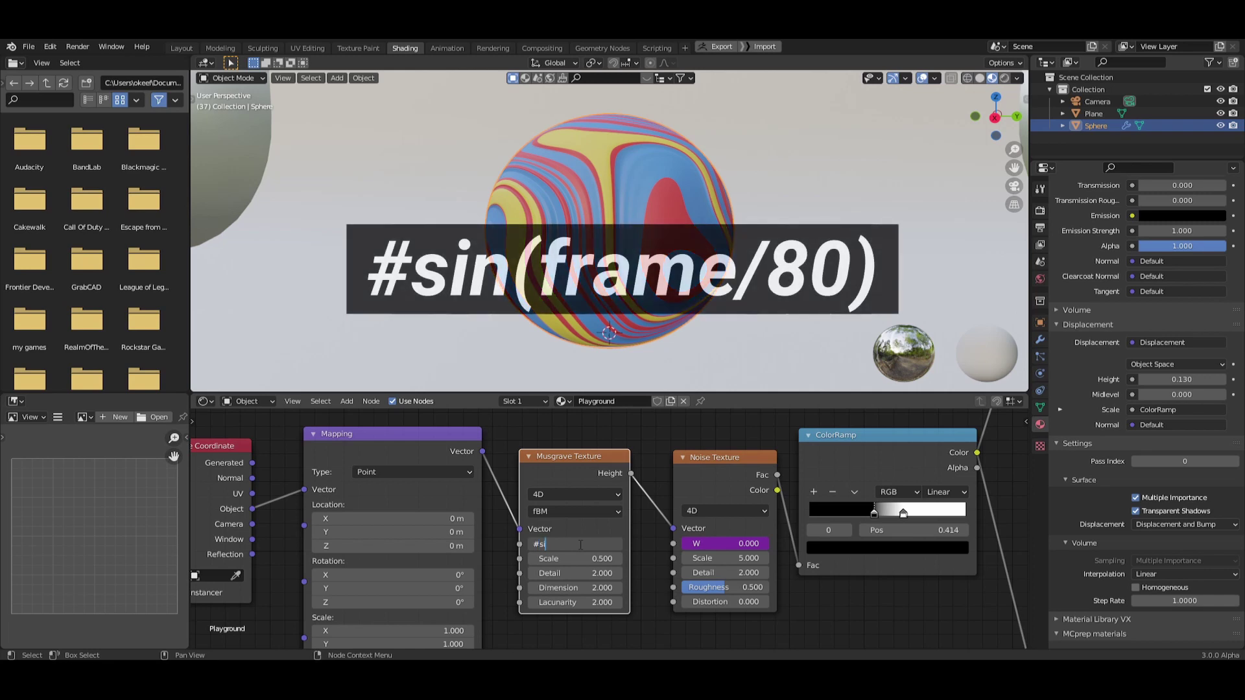
{"action": "type", "text": "n(fr"}
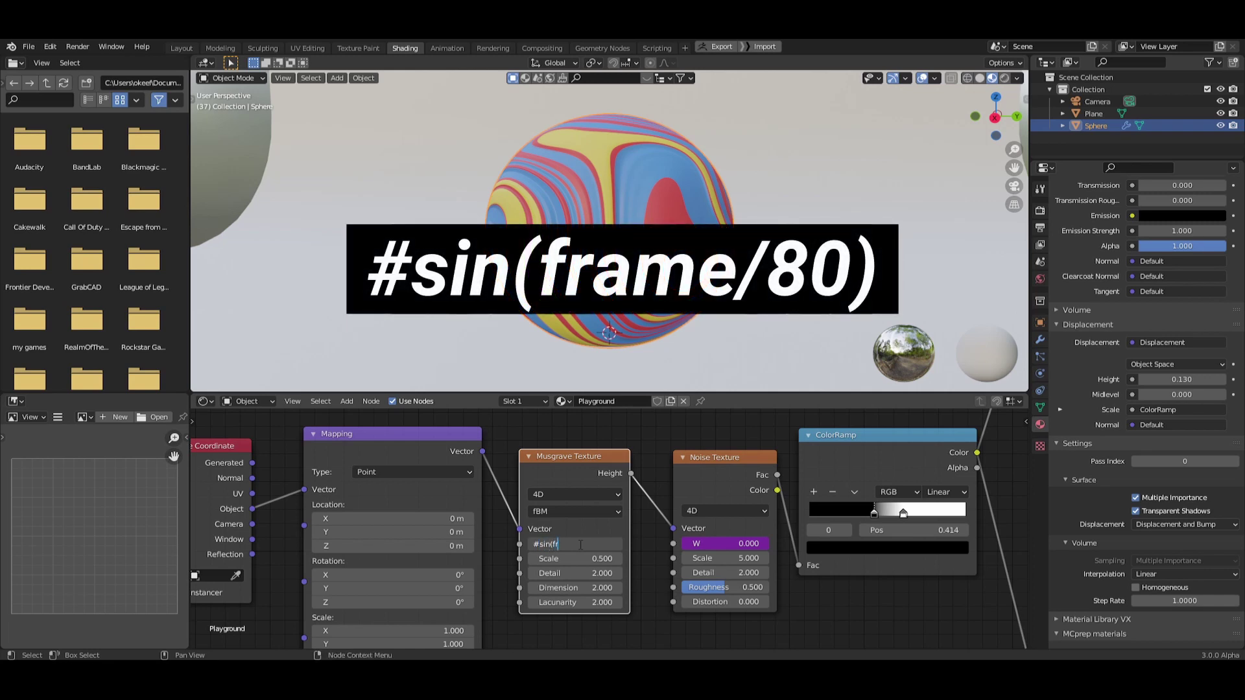
{"action": "type", "text": "ame/80"}
{"action": "key", "text": "Return"}
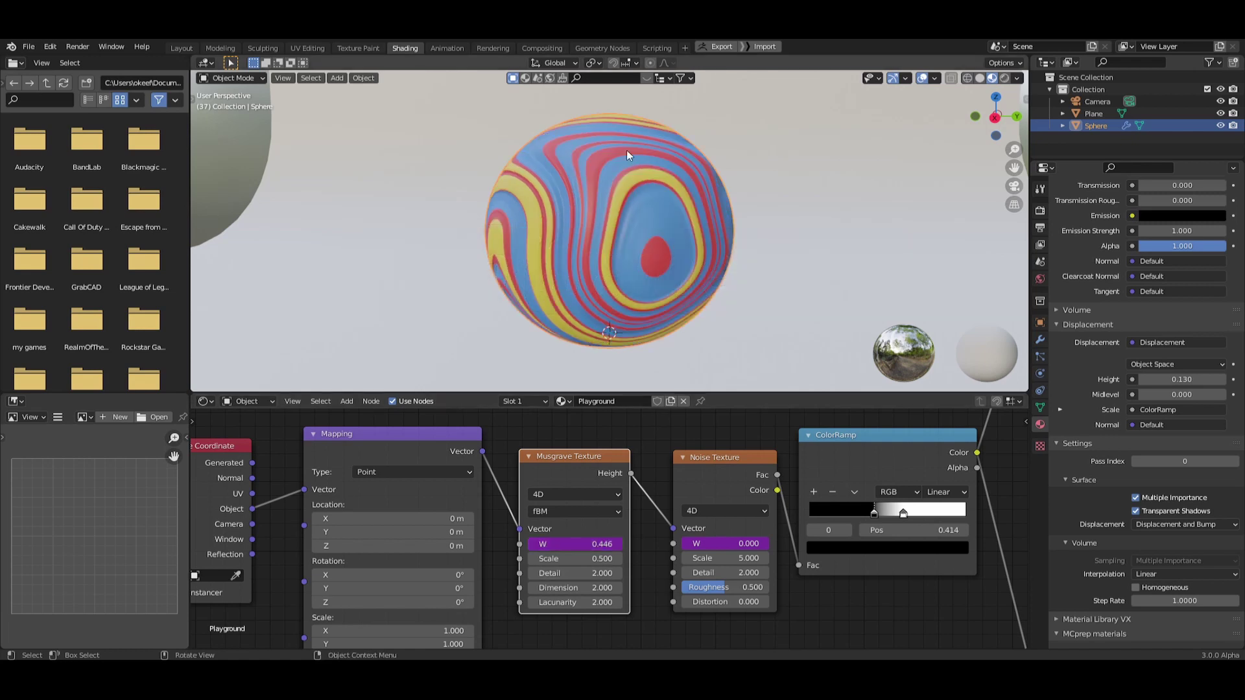
{"action": "key", "text": "space"}
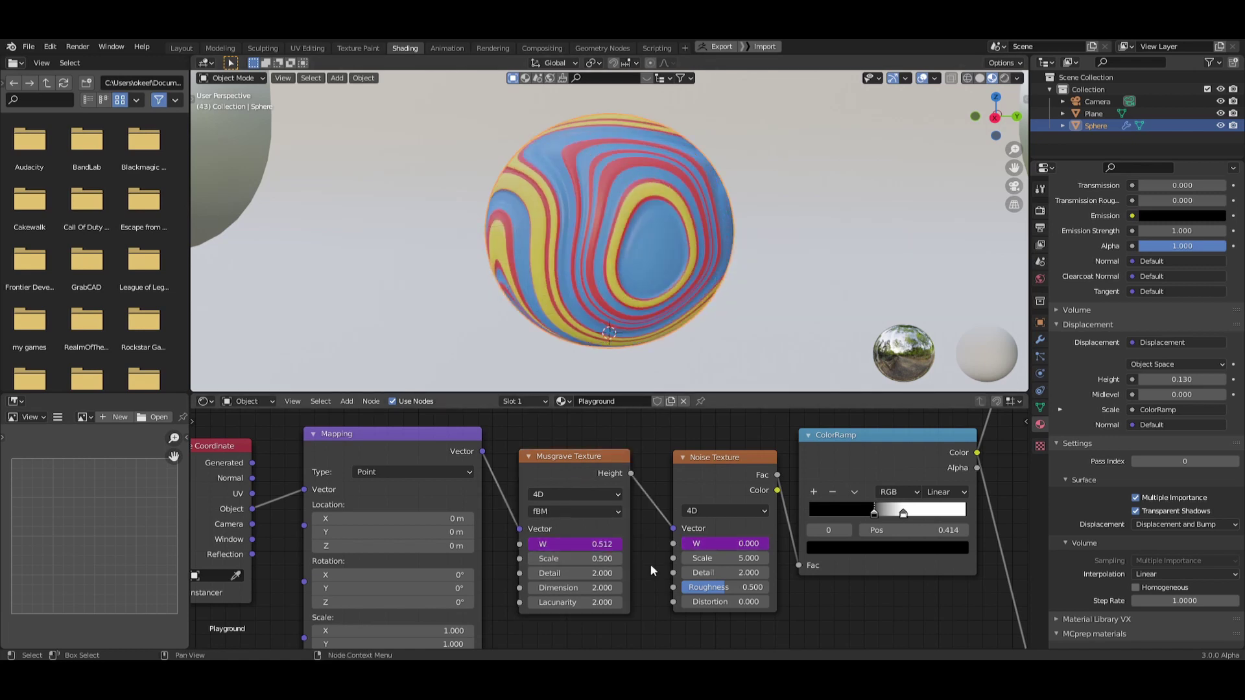
Replace the Noise Texture's W driver with the expression #sin(frame/80) and preview the animation on the sphere.
{"action": "right_click", "coordinate": [728, 542]}
{"action": "key", "text": "Escape"}
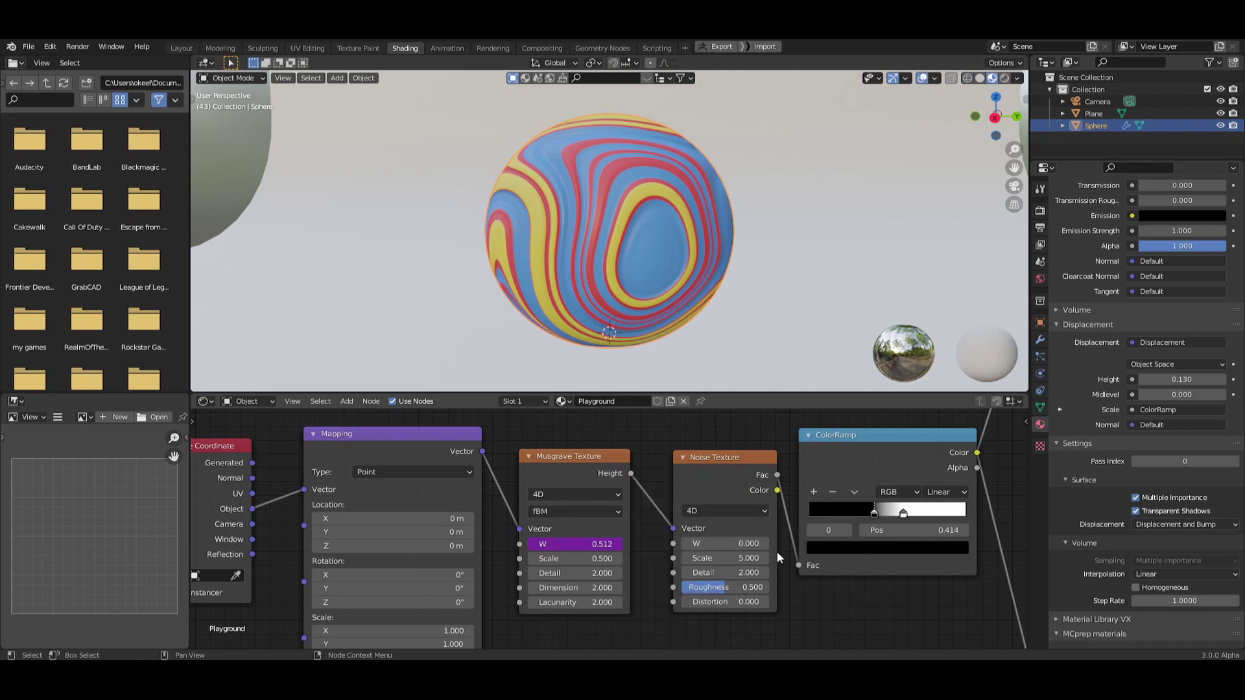
{"action": "left_click", "coordinate": [721, 544]}
{"action": "type", "text": "#sin(frame/80)"}
{"action": "key", "text": "Return"}
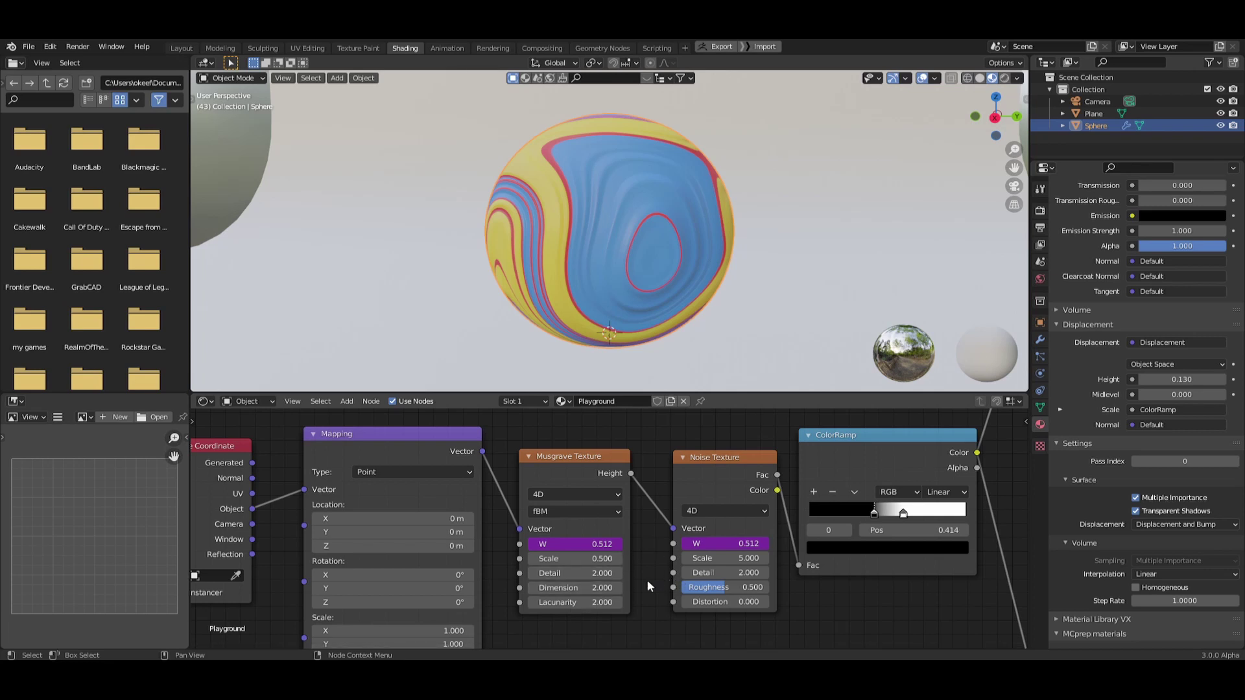
{"action": "key", "text": "space"}
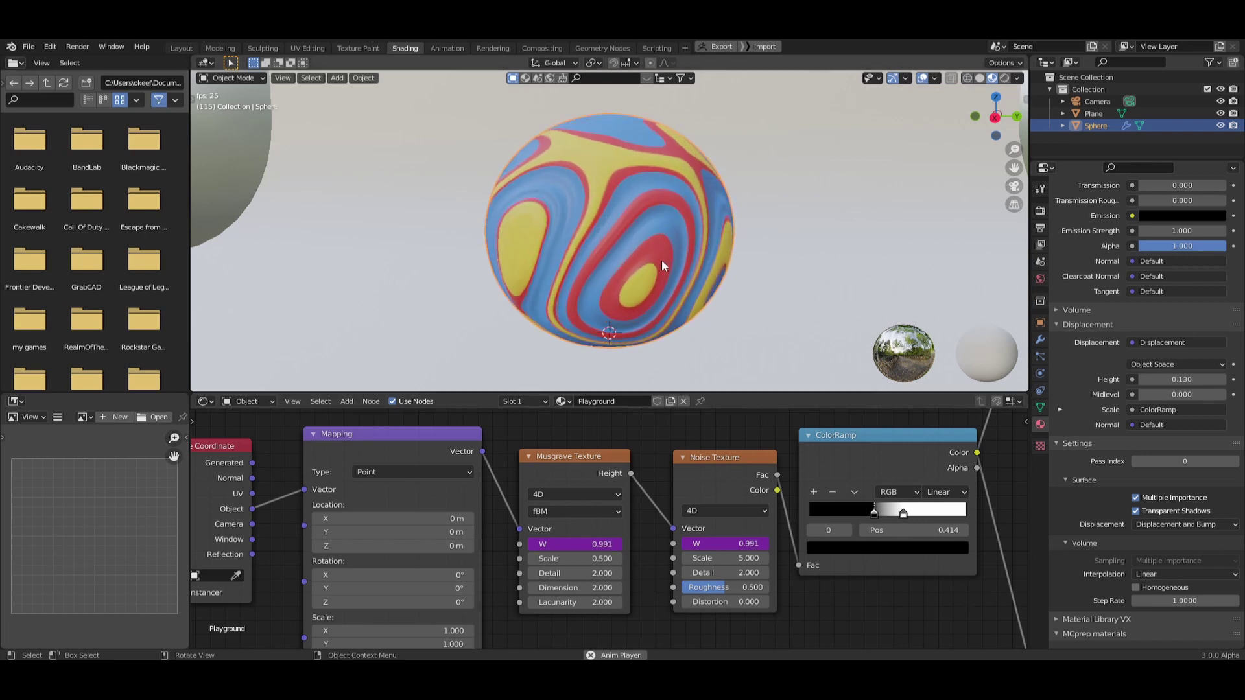
{"action": "key", "text": "space"}
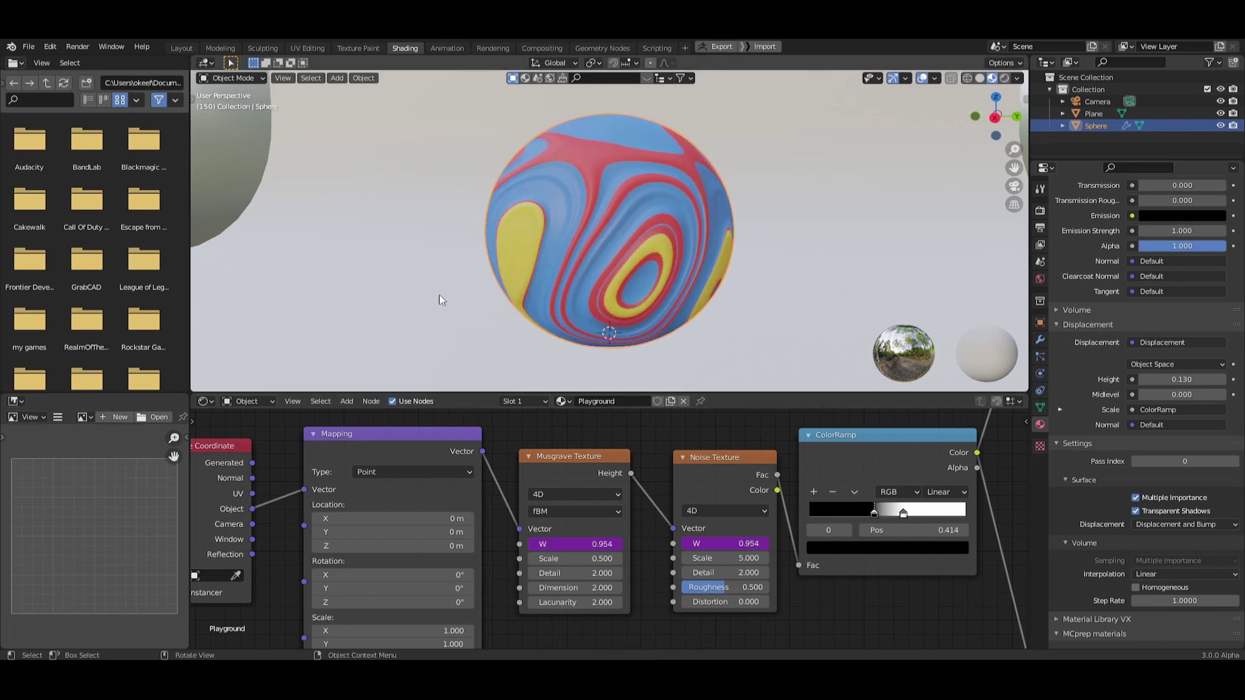
Split the 3D viewport area and turn the new lower area into a Timeline editor.
{"action": "left_click_drag", "start_coordinate": [192, 391], "coordinate": [201, 331]}
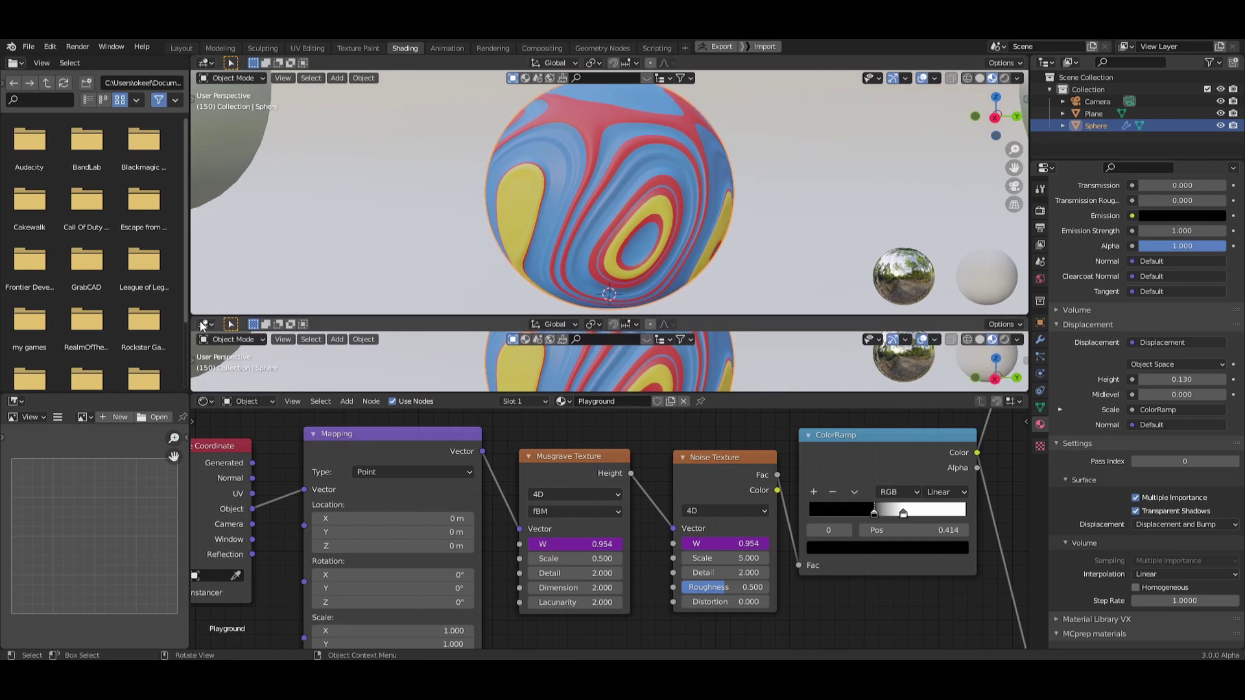
{"action": "left_click", "coordinate": [205, 325]}
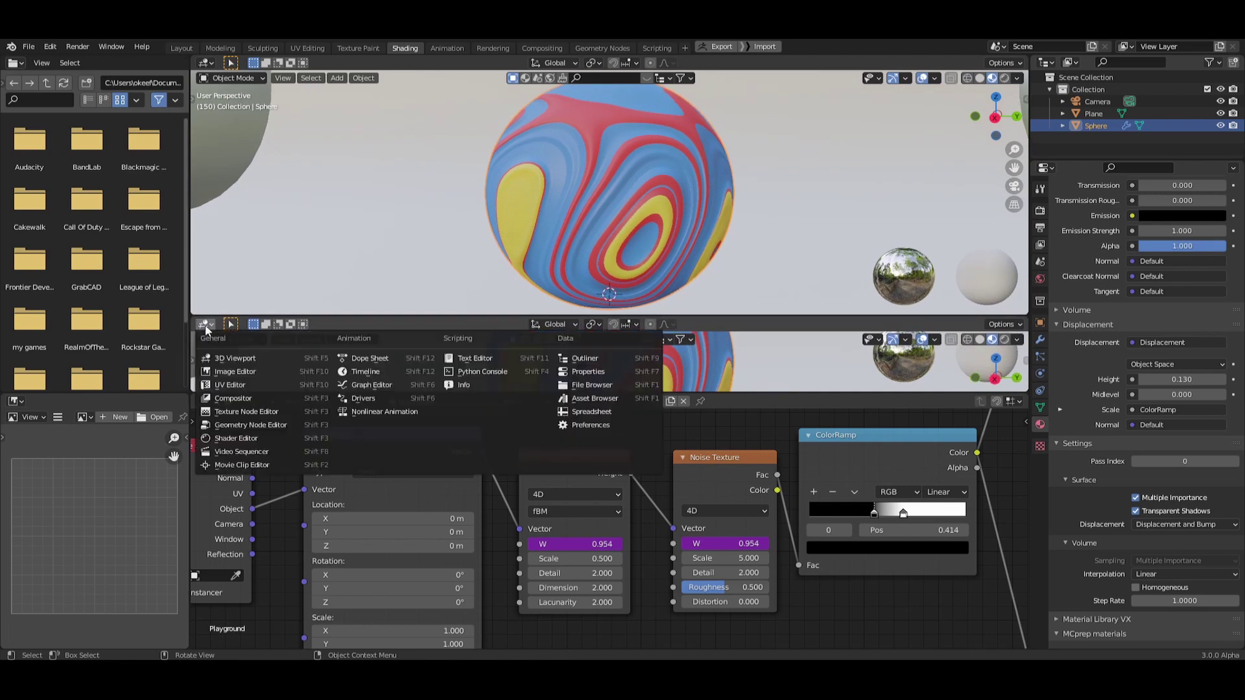
{"action": "left_click", "coordinate": [389, 372]}
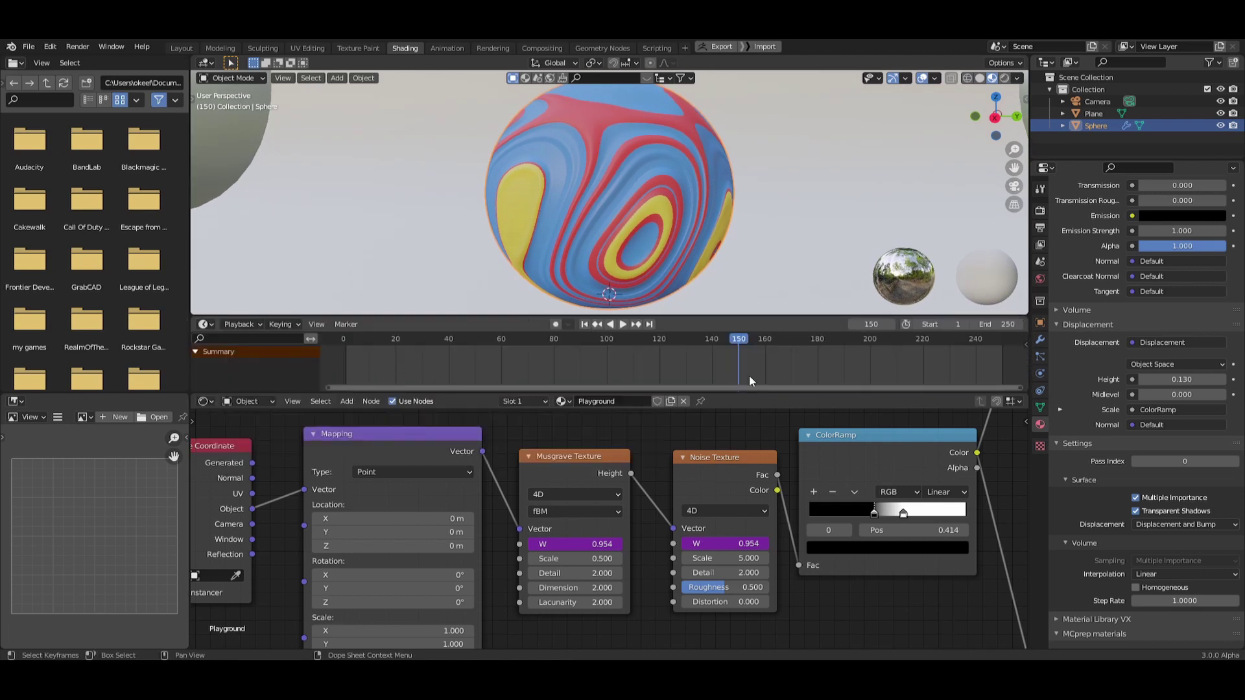
Scrub the timeline to the last frame, 250, and play the animation to check how the pattern loops.
{"action": "mouse_move", "coordinate": [744, 344]}
{"action": "left_mouse_down"}
{"action": "mouse_move", "coordinate": [342, 345]}
{"action": "mouse_move", "coordinate": [668, 338]}
{"action": "mouse_move", "coordinate": [913, 315]}
{"action": "mouse_move", "coordinate": [1001, 315]}
{"action": "mouse_move", "coordinate": [1003, 338]}
{"action": "left_mouse_up"}
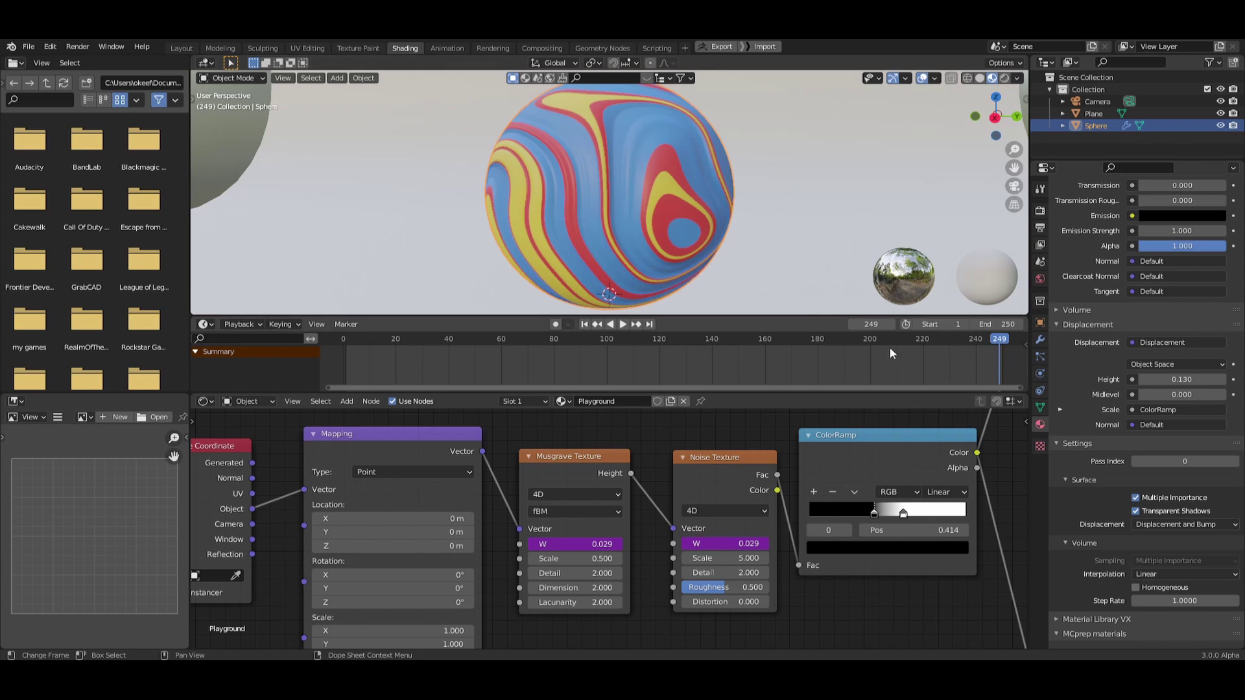
{"action": "key", "text": "Right"}
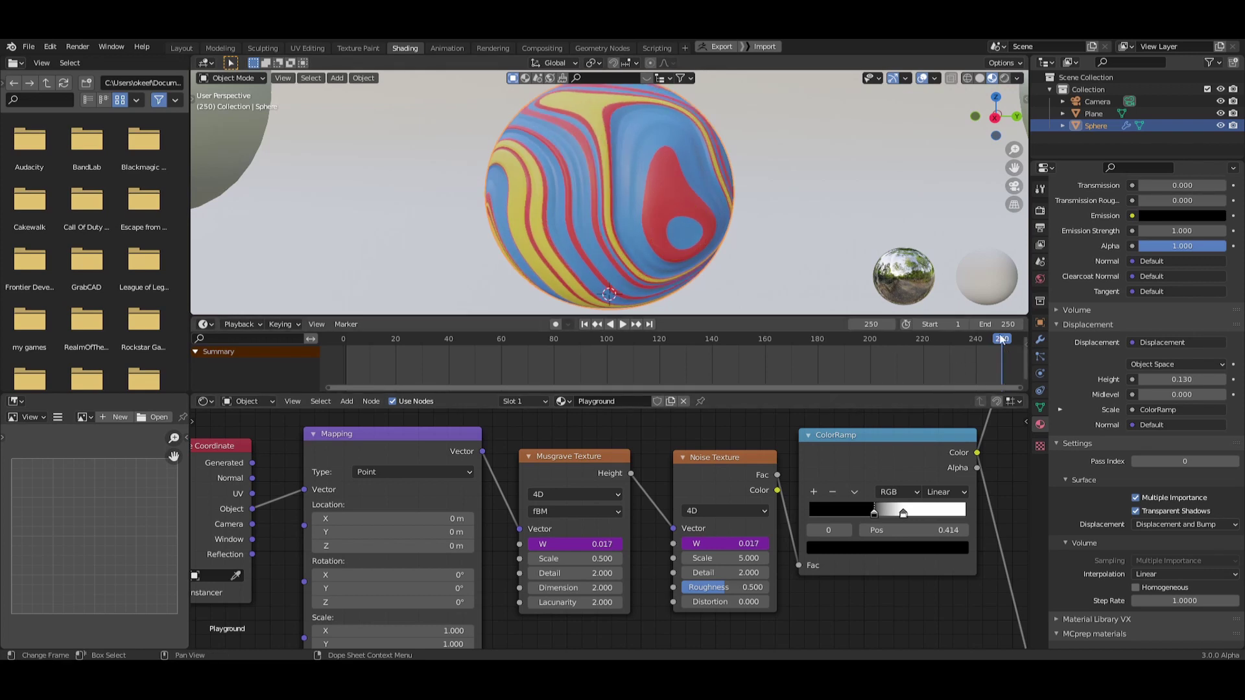
{"action": "key", "text": "shift+ctrl+space"}
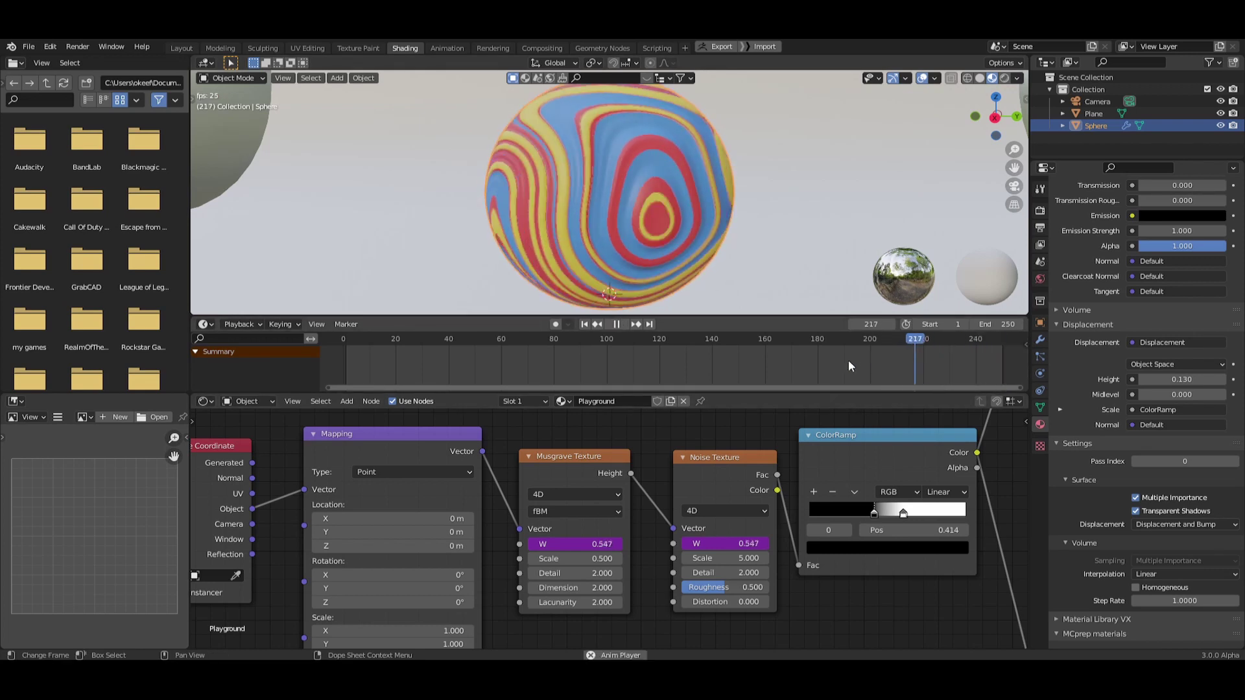
{"action": "key", "text": "space"}
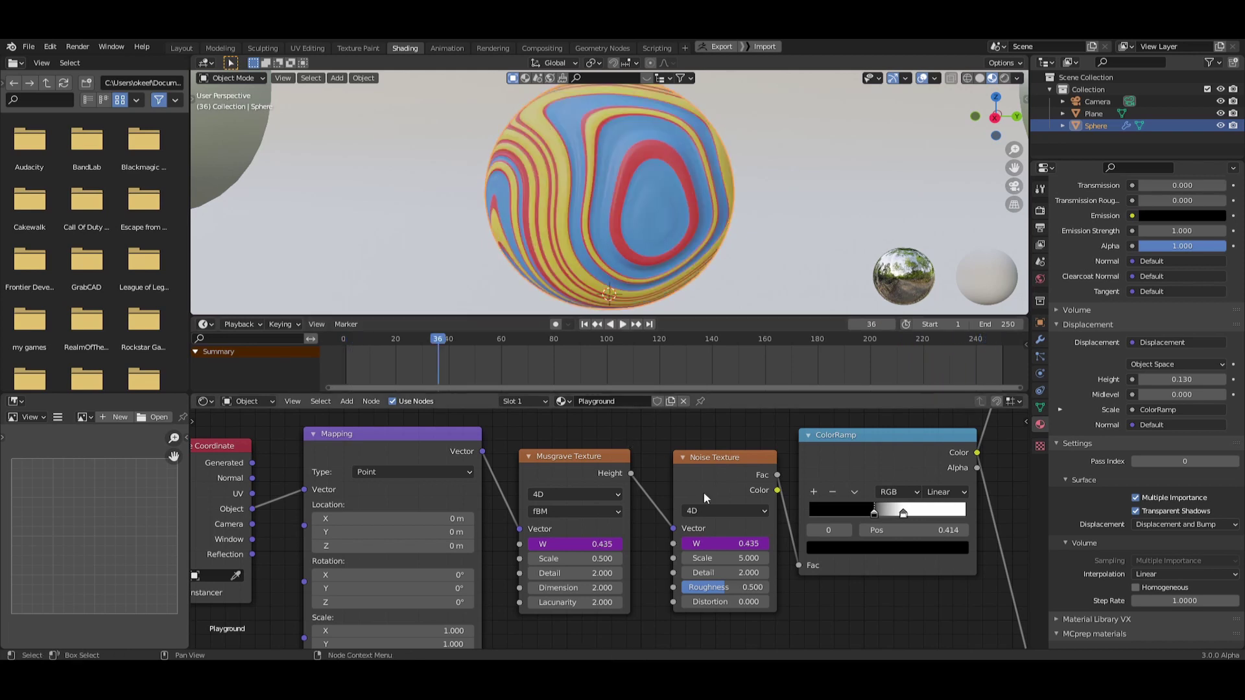
Move the Texture Coordinate and Mapping nodes away from the Musgrave Texture to make room for another node.
{"action": "scroll", "coordinate": [668, 524], "scroll_direction": "down", "scroll_amount": 5}
{"action": "middle_click_drag", "start_coordinate": [740, 527], "coordinate": [616, 551]}
{"action": "left_click_drag", "start_coordinate": [390, 427], "coordinate": [328, 506]}
{"action": "key", "text": "g"}
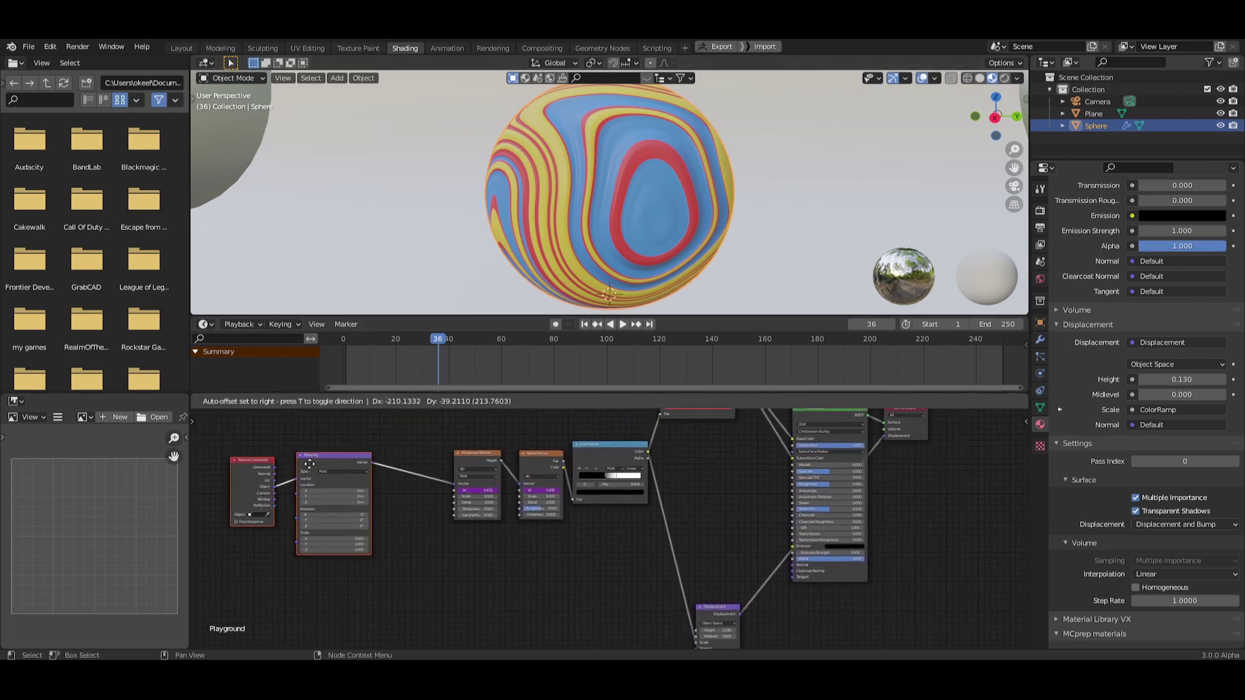
{"action": "left_click", "coordinate": [398, 511]}
{"action": "middle_click_drag", "start_coordinate": [415, 550], "coordinate": [579, 563]}
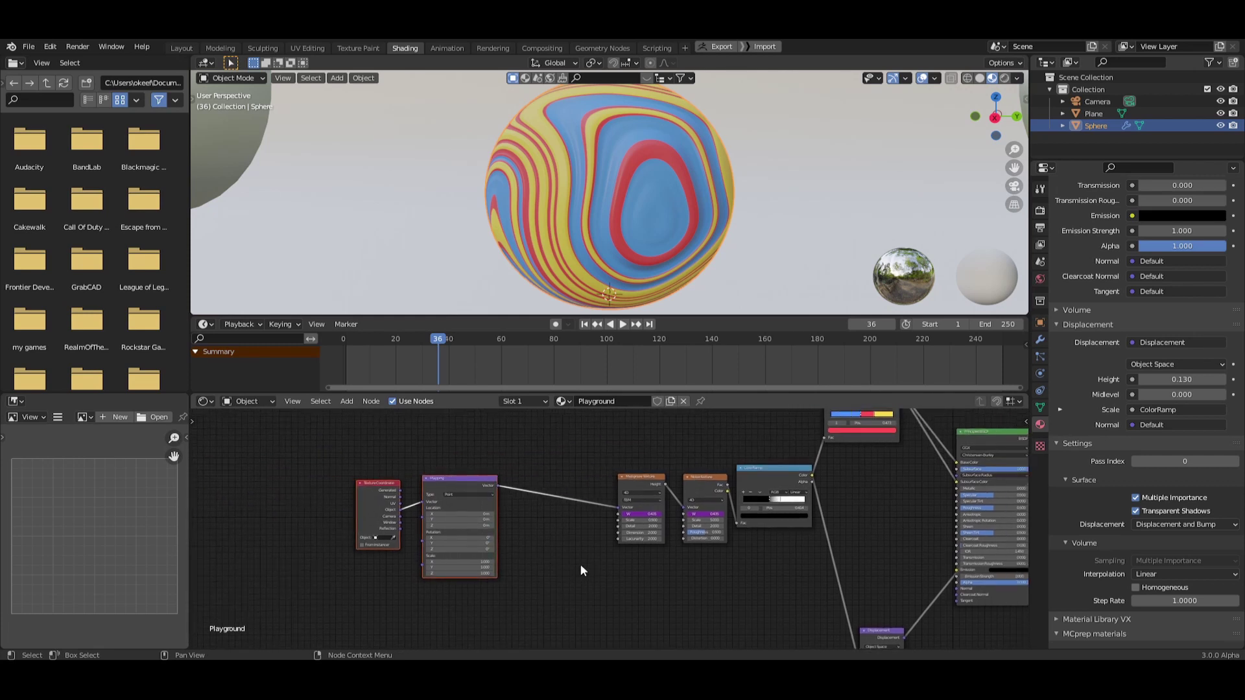
Add a Magic Texture node on the link between the Mapping and Musgrave Texture nodes.
{"action": "scroll", "coordinate": [621, 225], "scroll_direction": "down", "scroll_amount": 3}
{"action": "scroll", "coordinate": [570, 540], "scroll_direction": "up", "scroll_amount": 3}
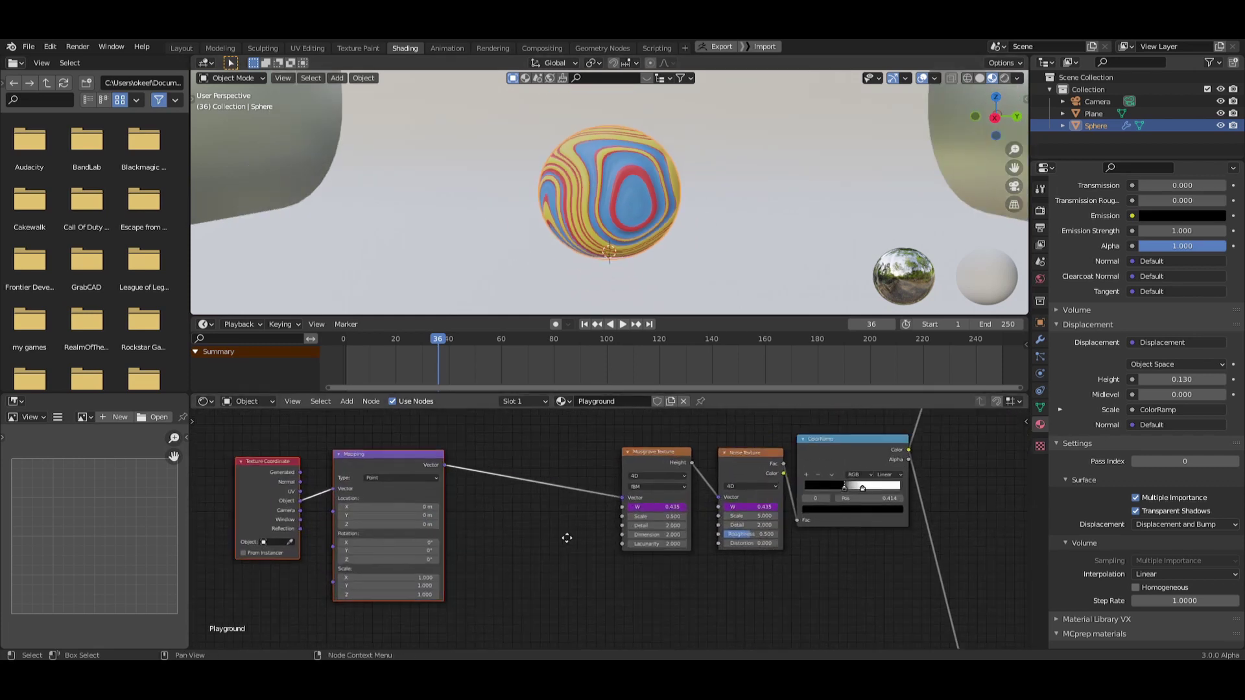
{"action": "key", "text": "shift+a"}
{"action": "left_click", "coordinate": [551, 519]}
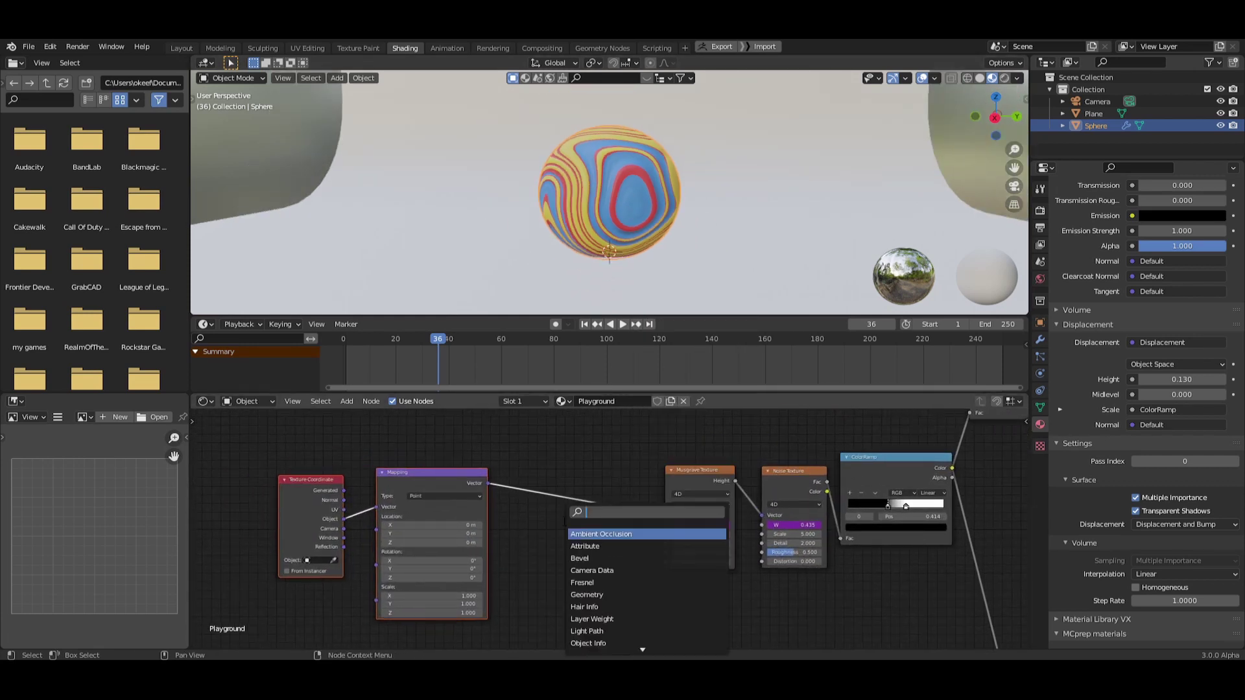
{"action": "type", "text": "magic"}
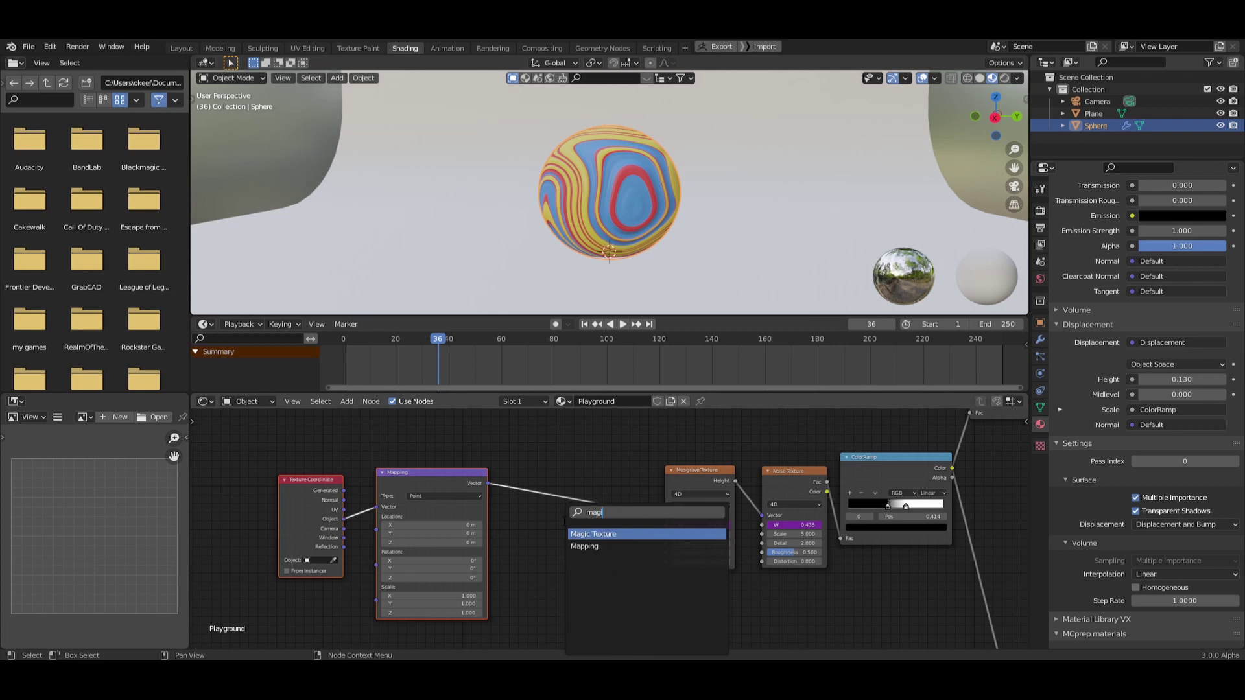
{"action": "key", "text": "Return"}
{"action": "left_click", "coordinate": [544, 477]}
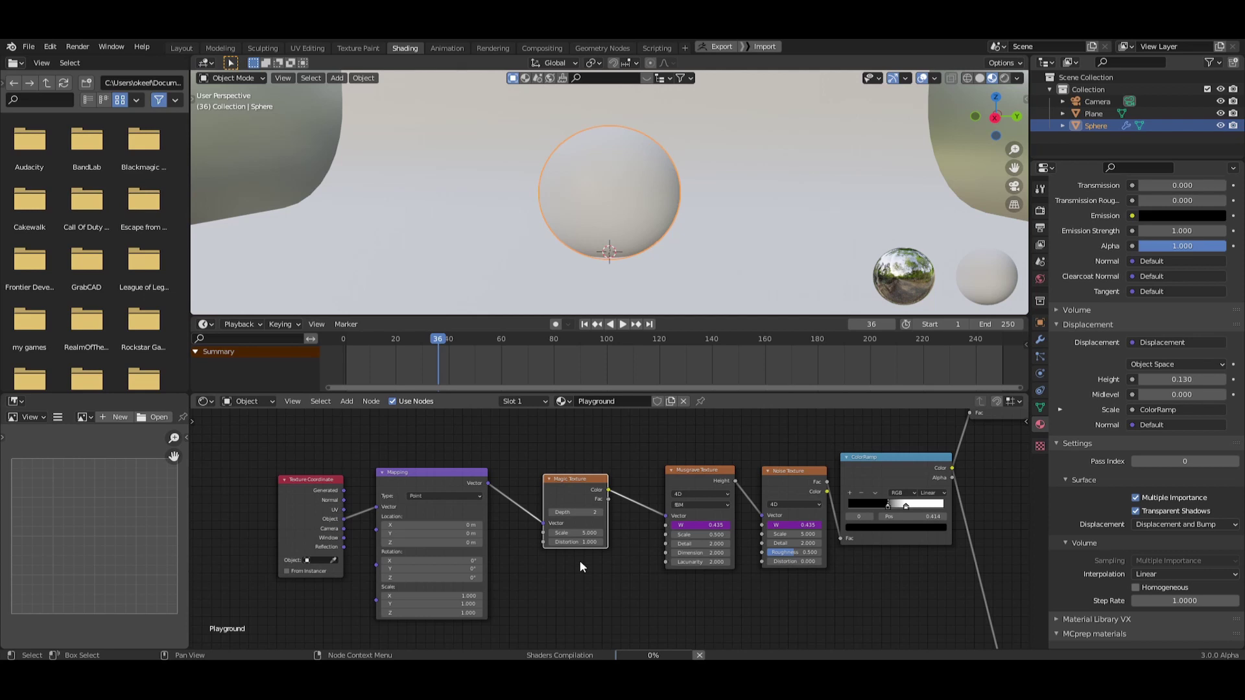
Set the Magic Texture's scale to 0.1.
{"action": "scroll", "coordinate": [614, 188], "scroll_direction": "up", "scroll_amount": 5}
{"action": "scroll", "coordinate": [688, 231], "scroll_direction": "down", "scroll_amount": 2}
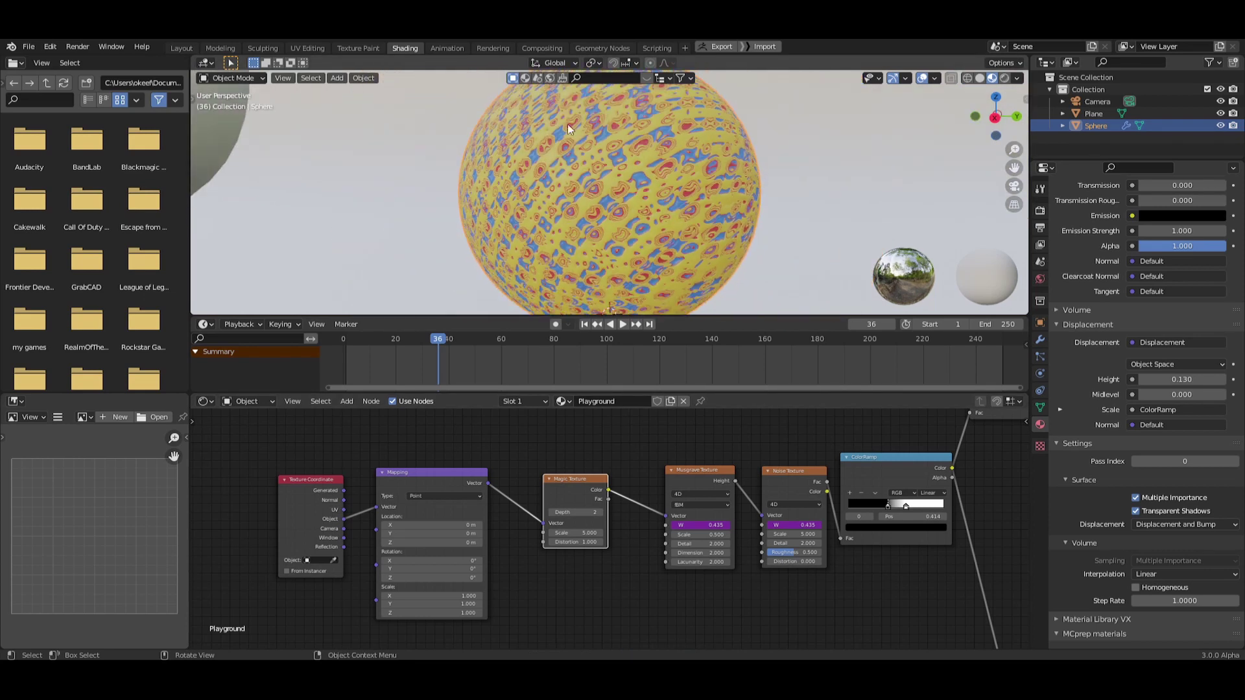
{"action": "scroll", "coordinate": [614, 563], "scroll_direction": "up", "scroll_amount": 3}
{"action": "scroll", "coordinate": [615, 569], "scroll_direction": "up", "scroll_amount": 2}
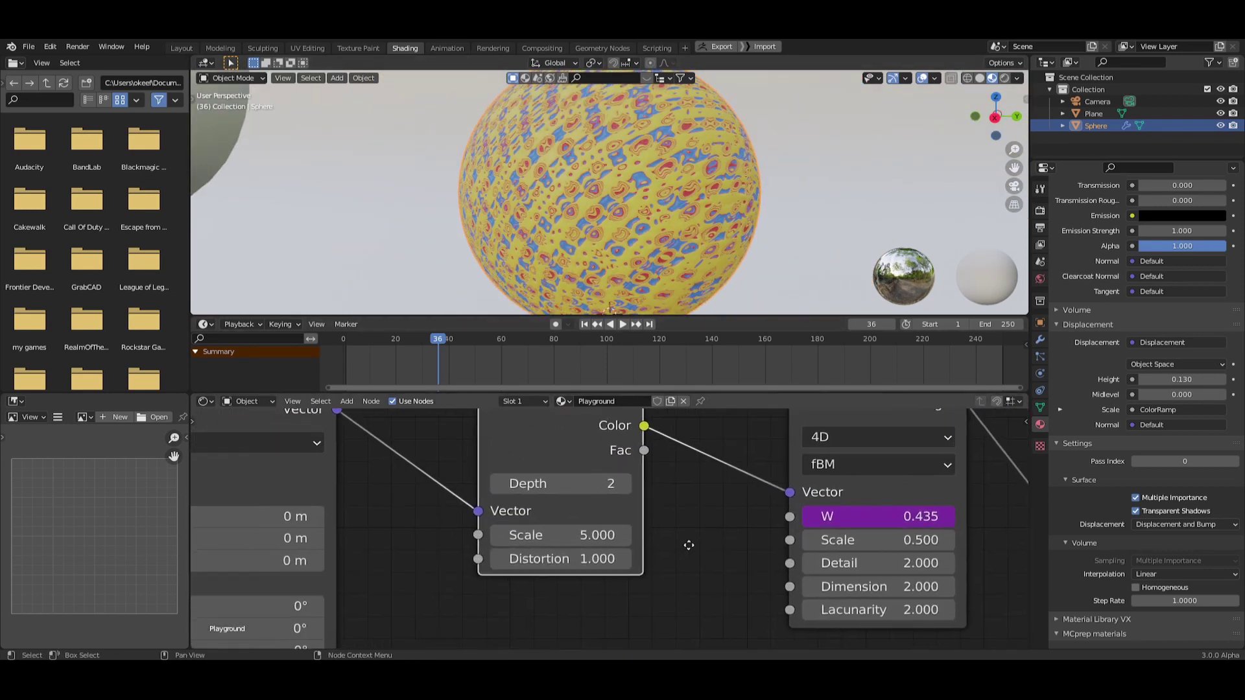
{"action": "left_click", "coordinate": [596, 535]}
{"action": "type", "text": "0.1"}
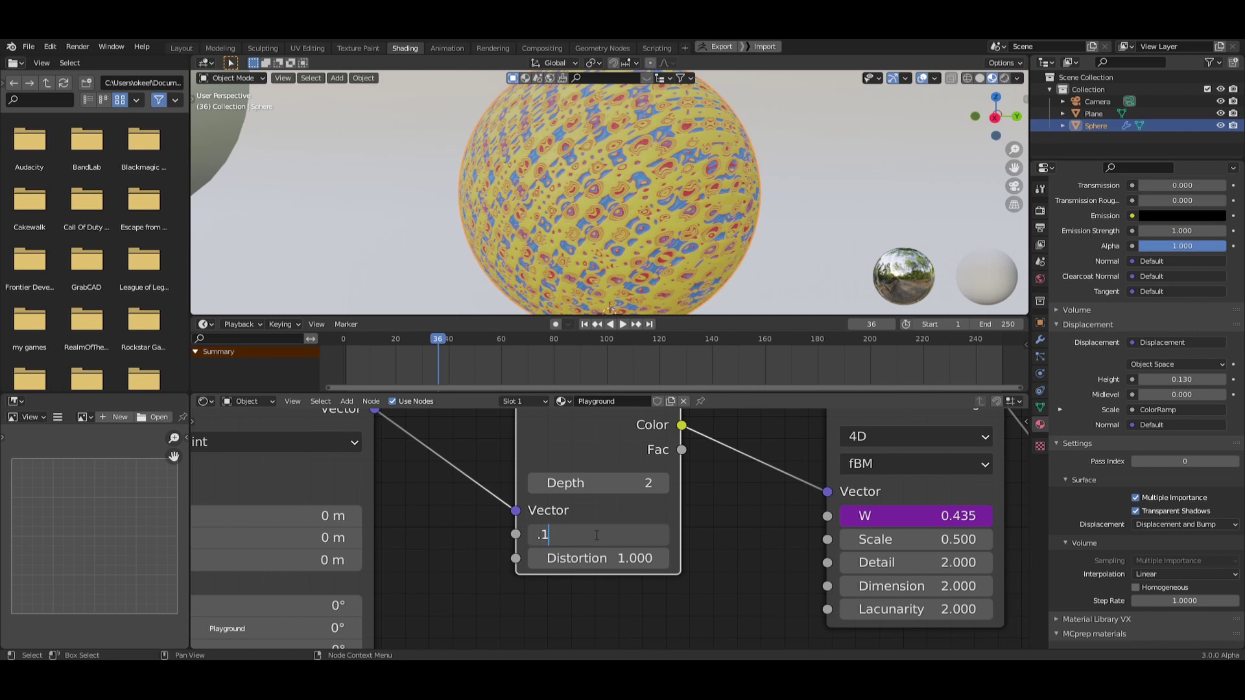
{"action": "key", "text": "Return"}
Preview the animation with the Magic Texture applied and delete the Magic Texture node.
{"action": "scroll", "coordinate": [648, 524], "scroll_direction": "down", "scroll_amount": 5}
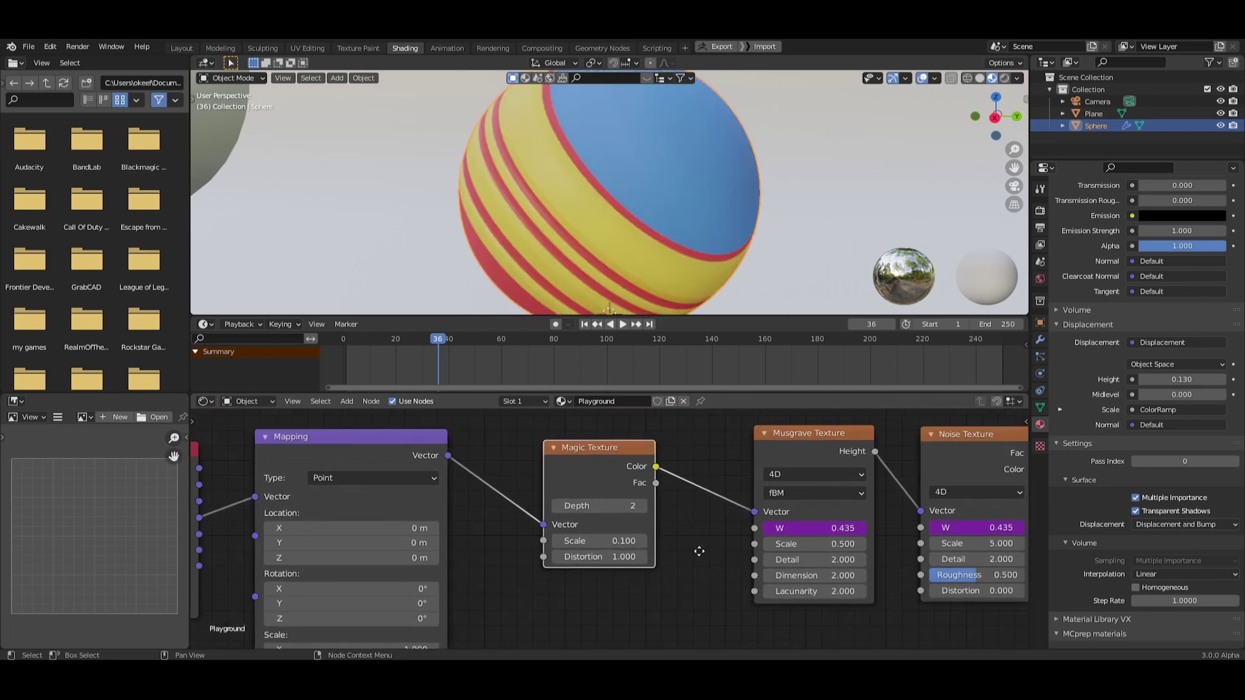
{"action": "scroll", "coordinate": [722, 216], "scroll_direction": "down", "scroll_amount": 2}
{"action": "key", "text": "space"}
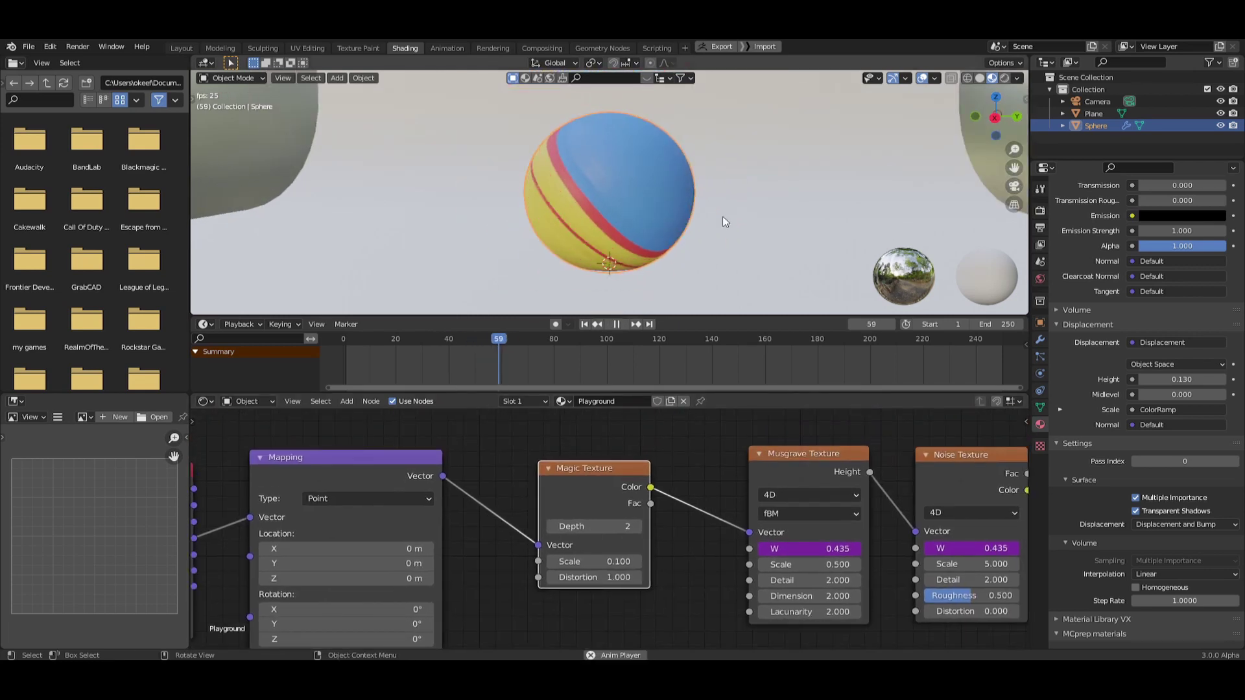
{"action": "key", "text": "space"}
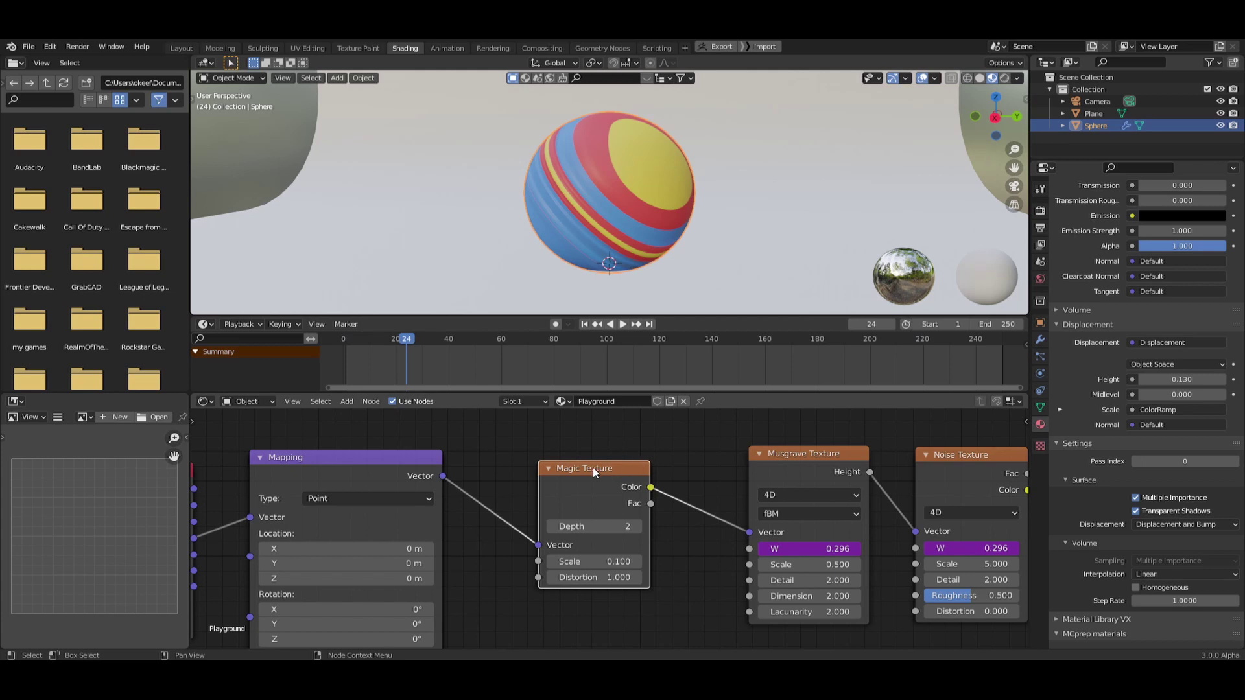
{"action": "key", "text": "x"}
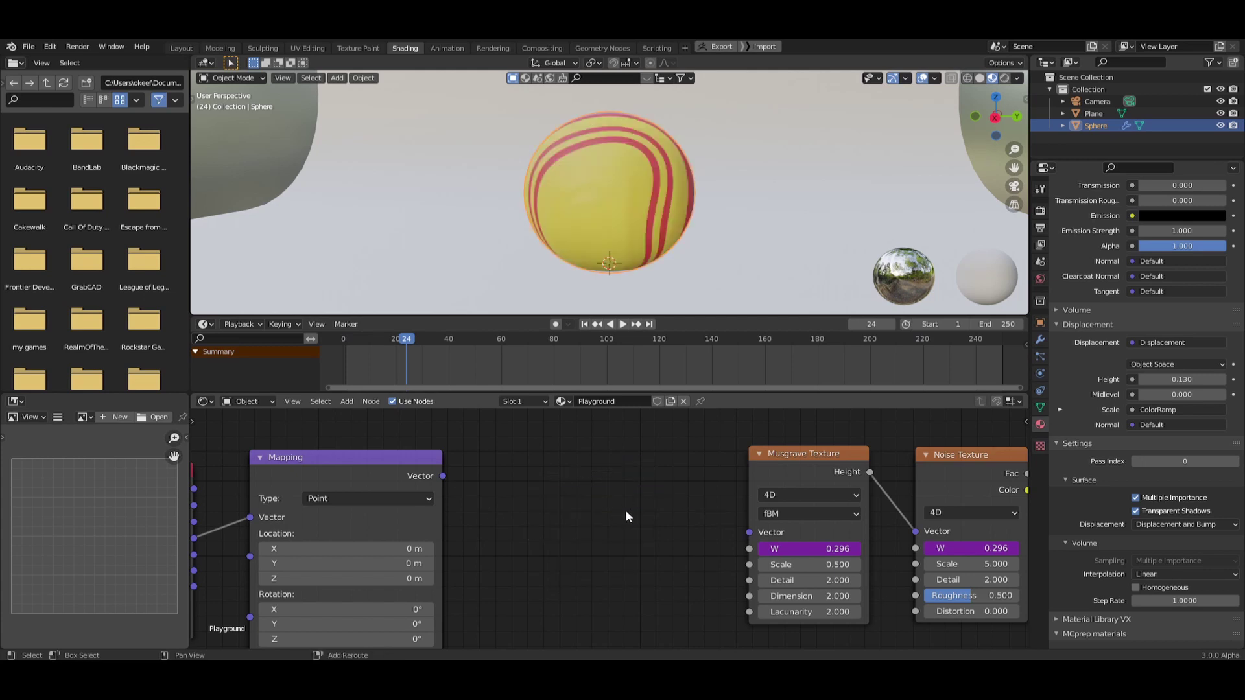
Add a Voronoi Texture node and connect it between the Mapping node's Vector output and the Musgrave Texture's Vector input, using its Distance output.
{"action": "key", "text": "shift+a"}
{"action": "mouse_move", "coordinate": [594, 564]}
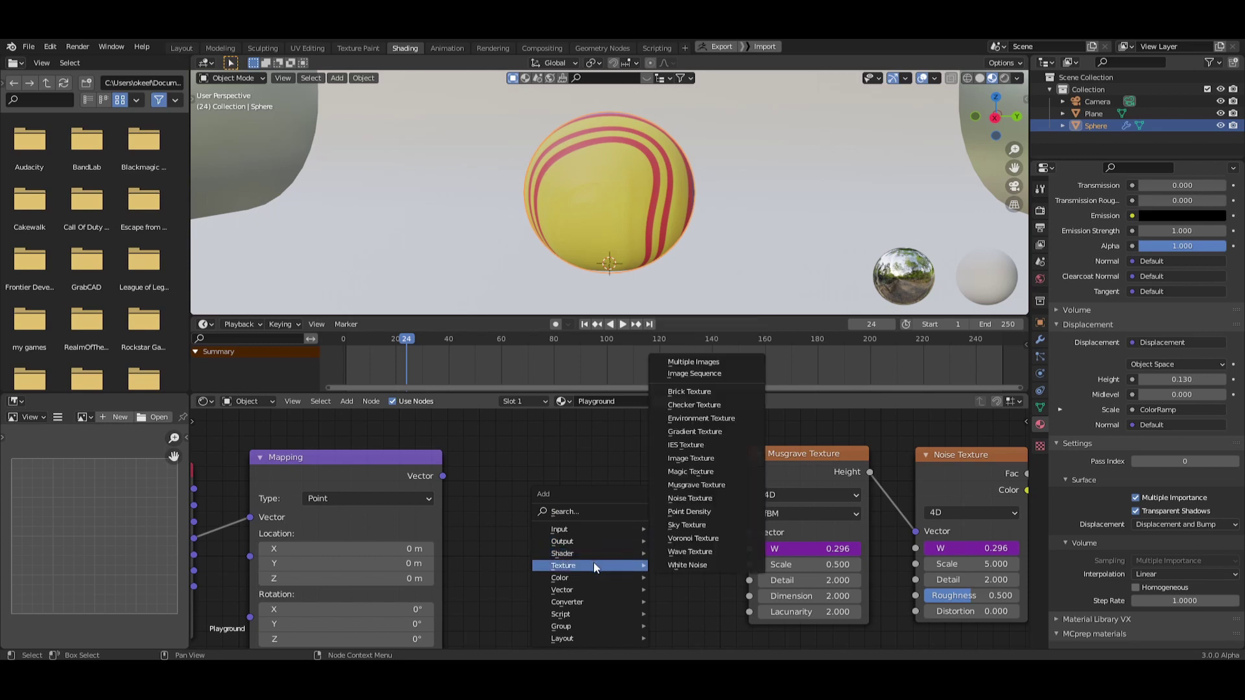
{"action": "left_click", "coordinate": [693, 538]}
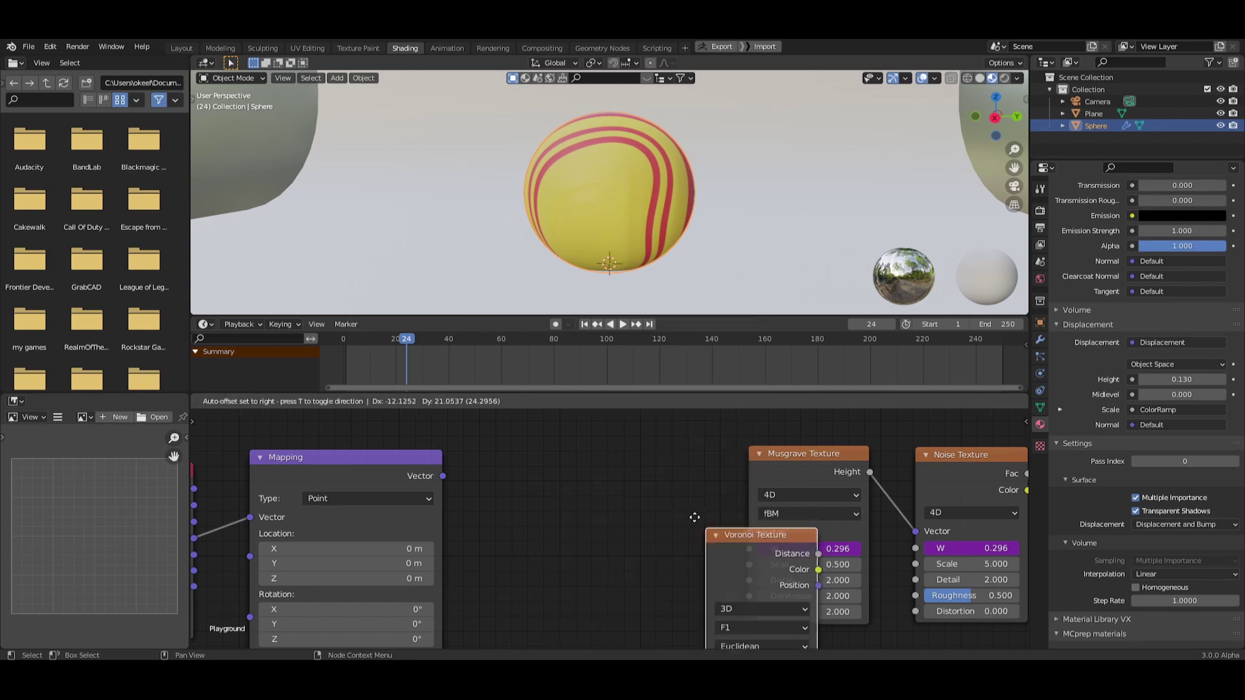
{"action": "left_click", "coordinate": [552, 430]}
{"action": "left_click_drag", "start_coordinate": [415, 477], "coordinate": [563, 578]}
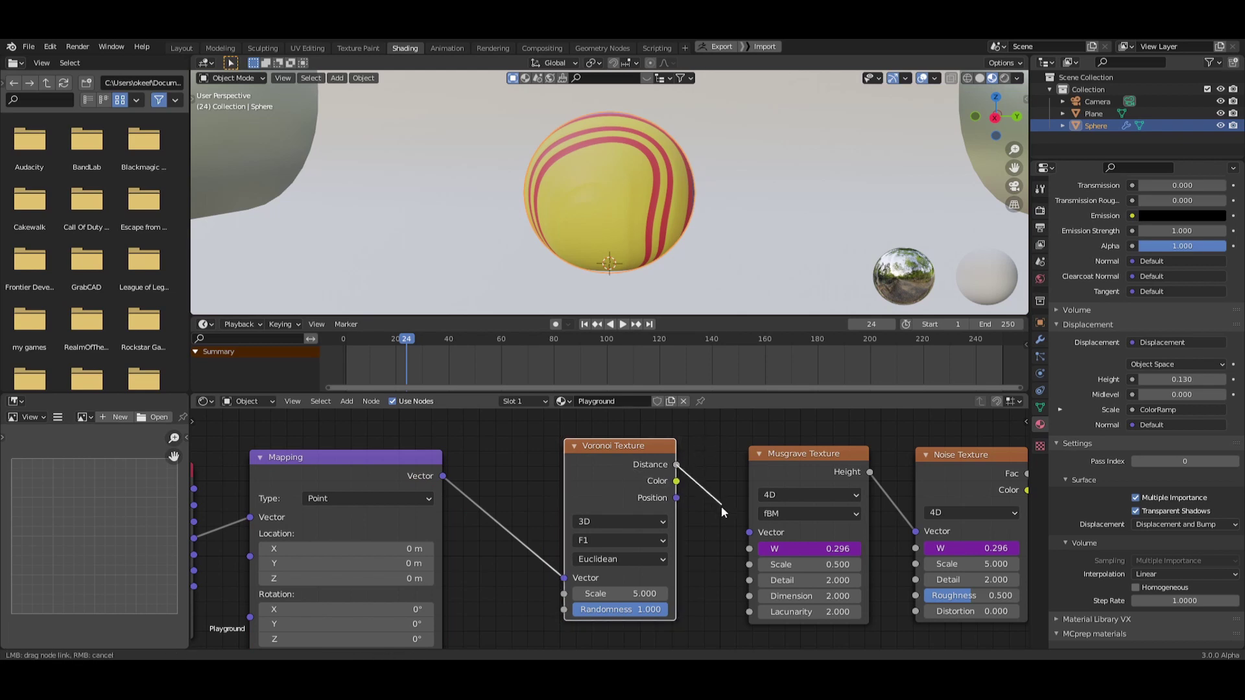
{"action": "left_click_drag", "start_coordinate": [749, 536], "coordinate": [750, 532]}
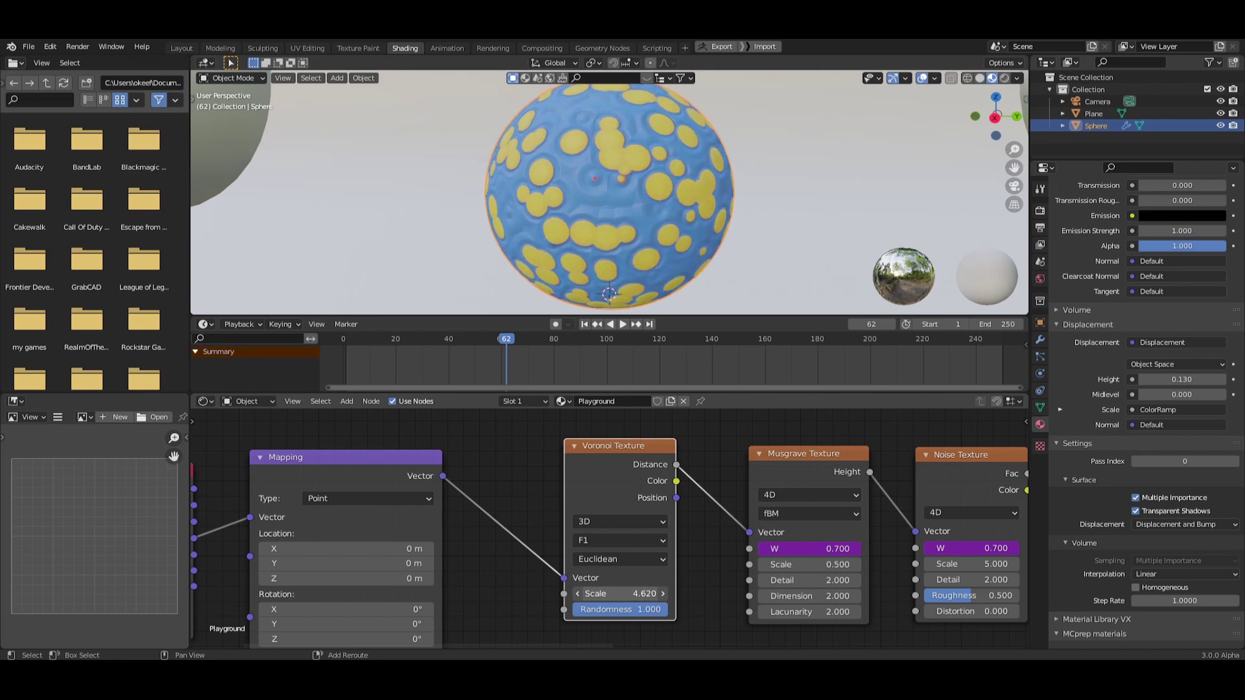
Set the Voronoi Texture's scale to 0.750 and play the animation to preview the pattern on the sphere.
{"action": "left_click_drag", "start_coordinate": [620, 593], "coordinate": [558, 593]}
{"action": "middle_click_drag", "start_coordinate": [694, 575], "coordinate": [705, 576]}
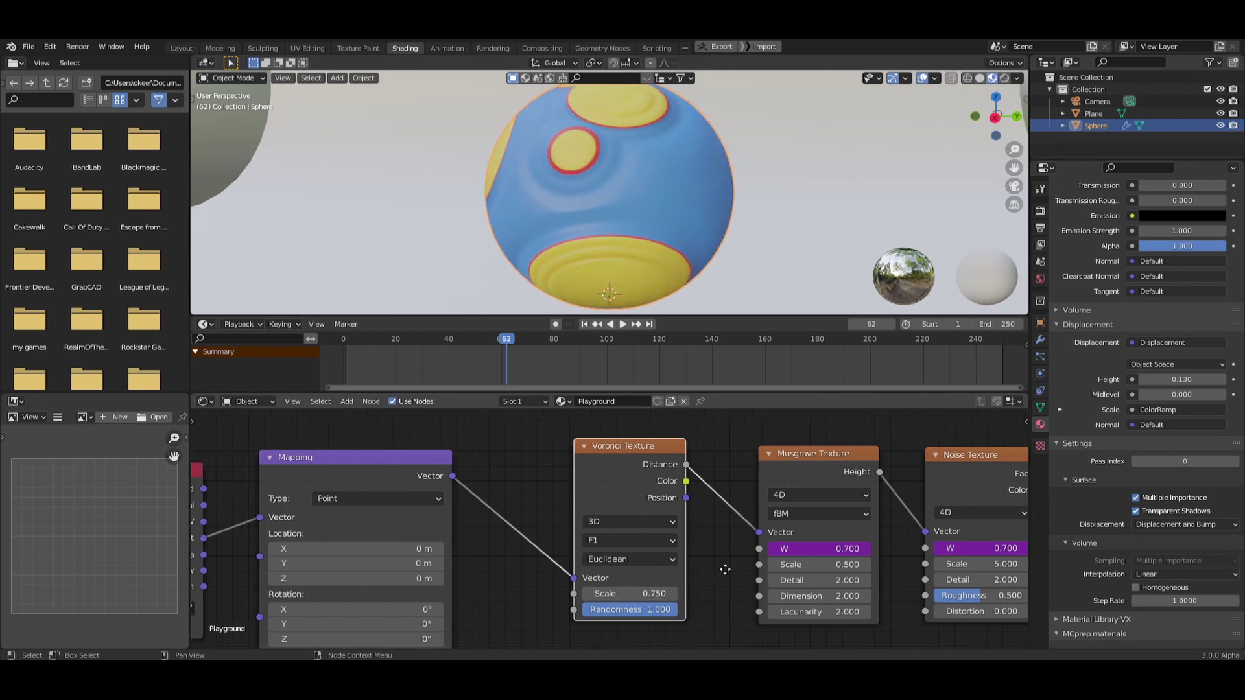
{"action": "key", "text": "space"}
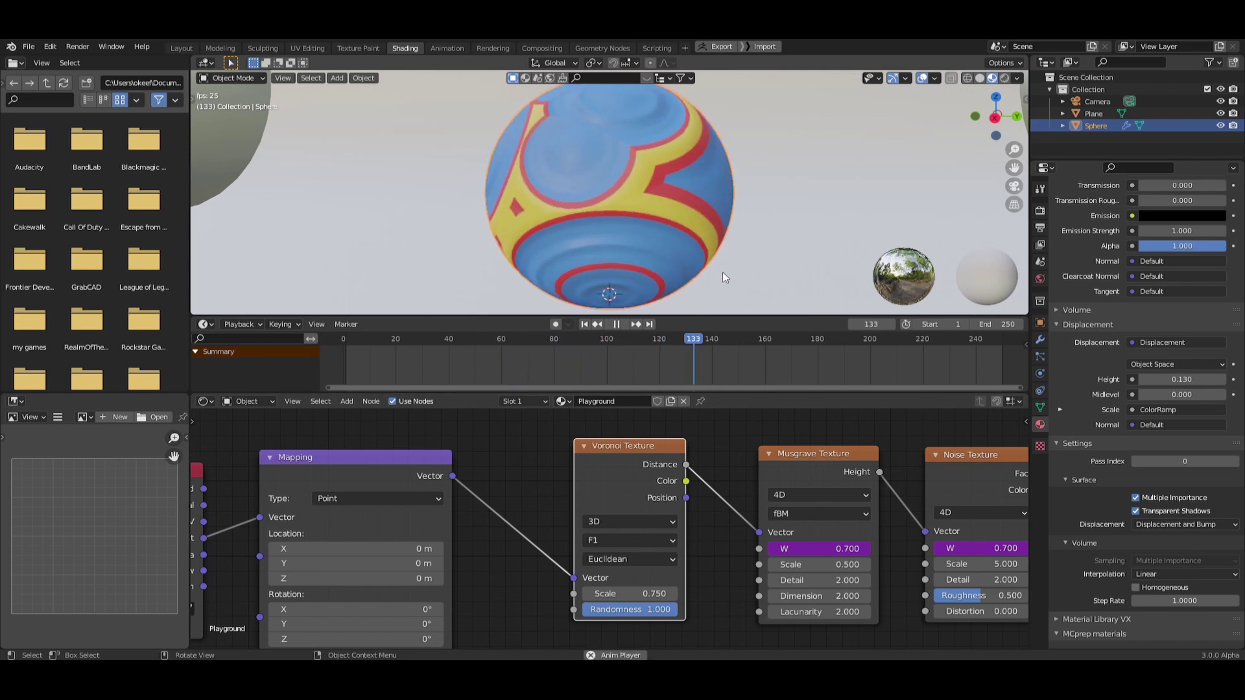
{"action": "middle_click_drag", "start_coordinate": [658, 535], "coordinate": [609, 558]}
{"action": "key", "text": "space"}
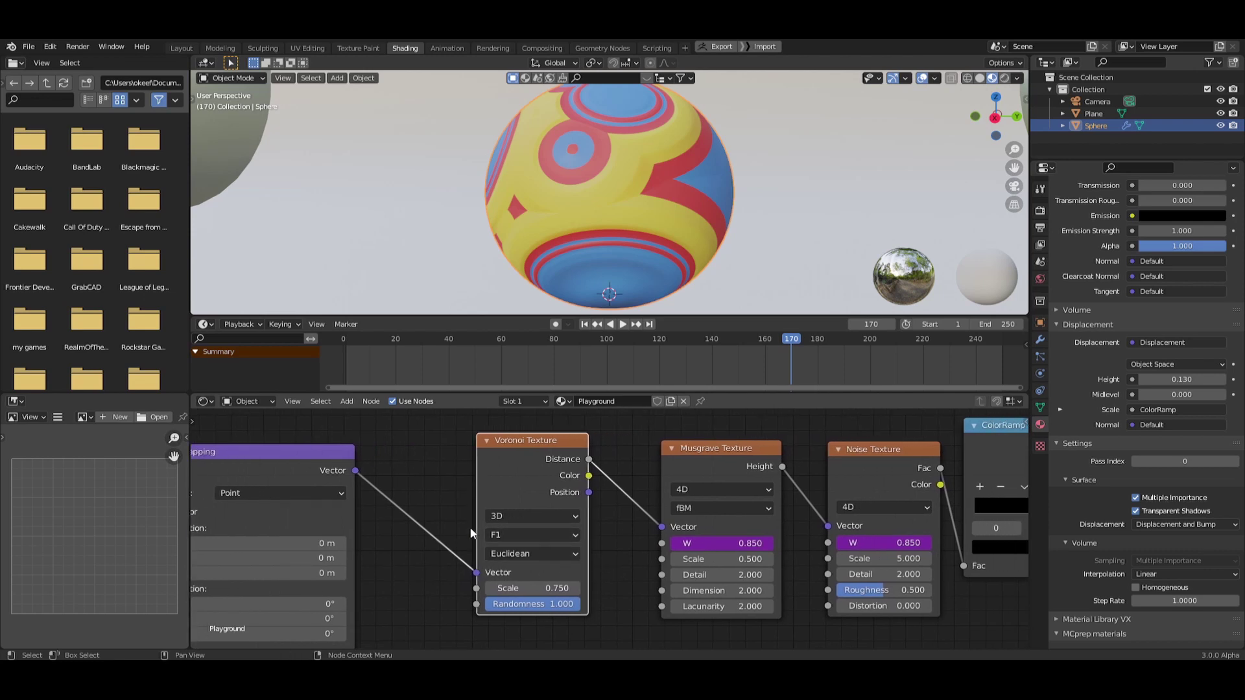
Change the Voronoi Texture's feature output to Distance to Edge and set its scale to -1.370.
{"action": "left_click", "coordinate": [546, 536]}
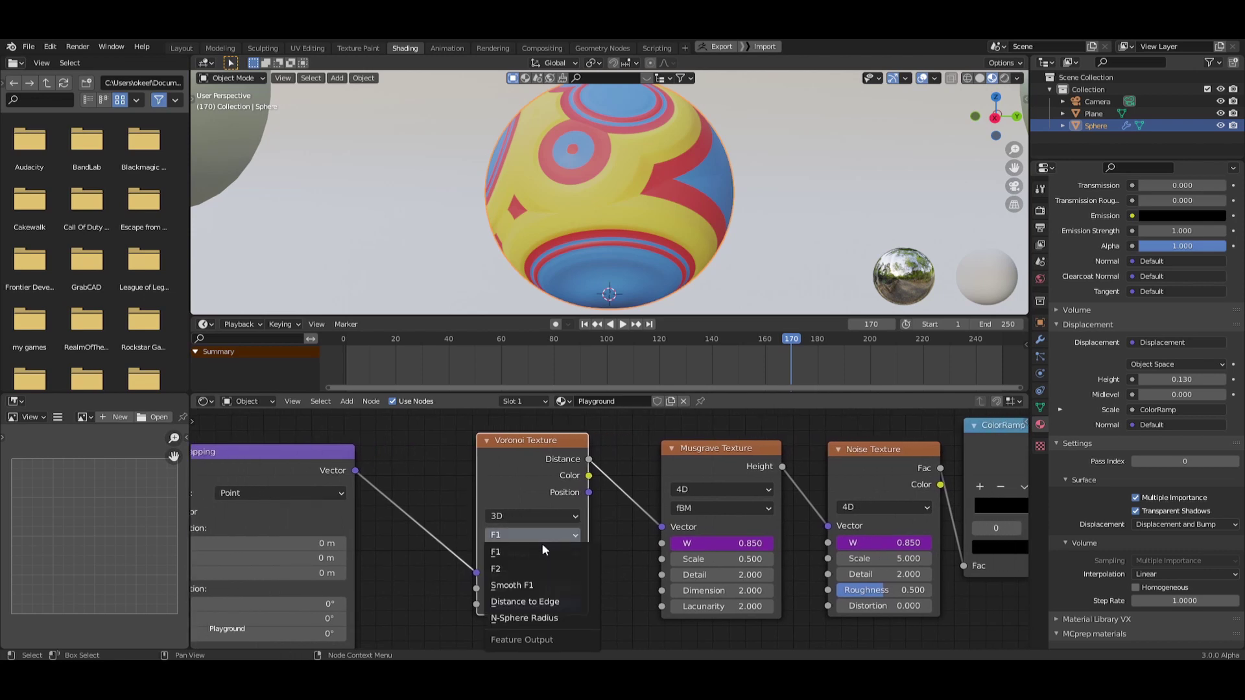
{"action": "left_click", "coordinate": [566, 603]}
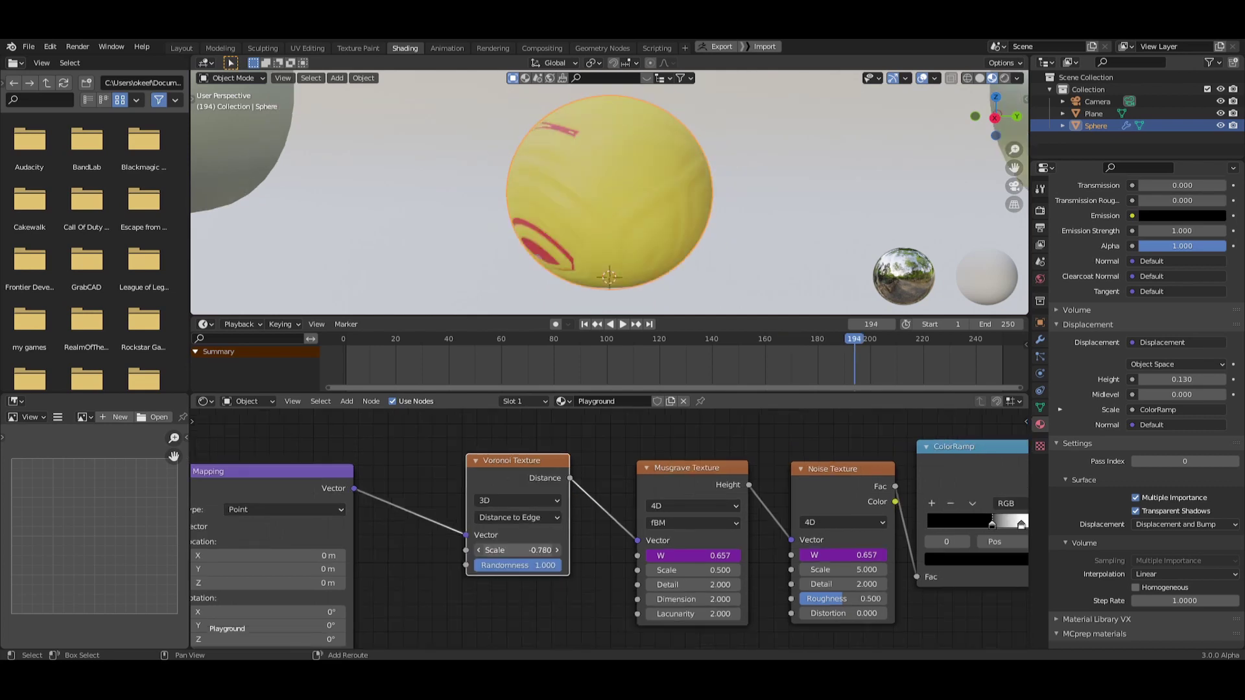
{"action": "mouse_move", "coordinate": [518, 550]}
{"action": "left_mouse_down"}
{"action": "mouse_move", "coordinate": [480, 550]}
{"action": "mouse_move", "coordinate": [531, 550]}
{"action": "left_mouse_up"}
{"action": "key", "text": "ctrl+z"}
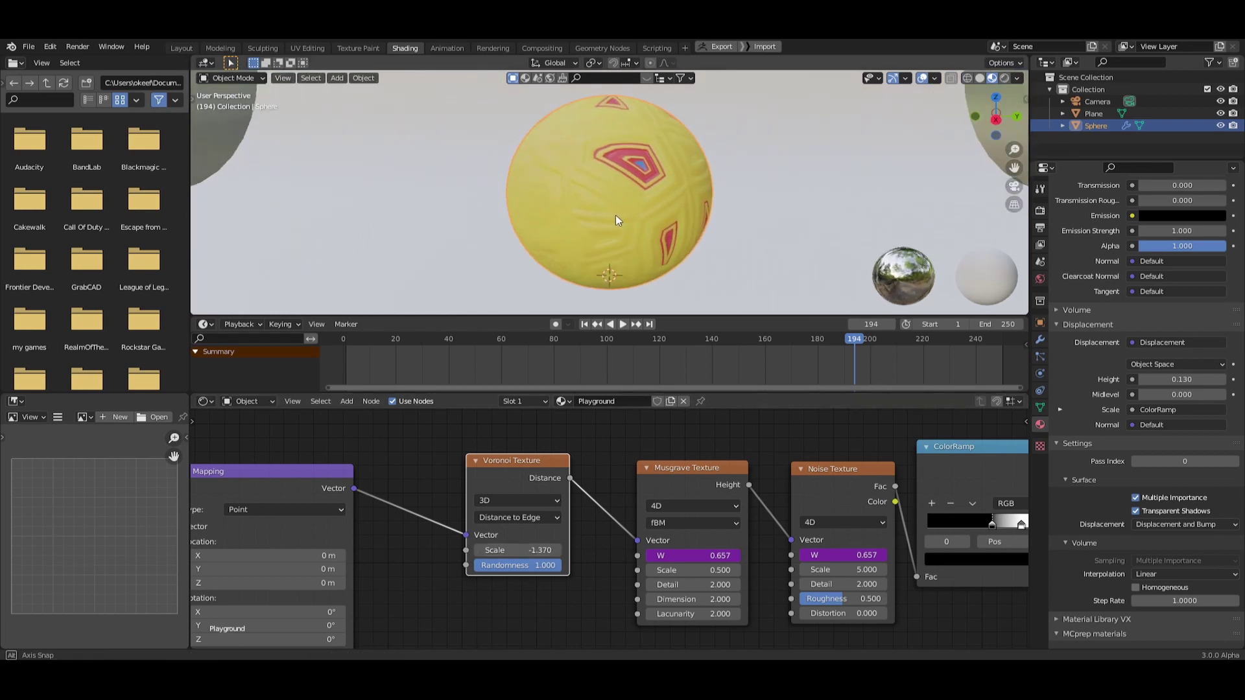
Switch the 3D viewport to Rendered shading to view the sphere with the Voronoi pattern.
{"action": "middle_click_drag", "start_coordinate": [672, 199], "coordinate": [668, 201]}
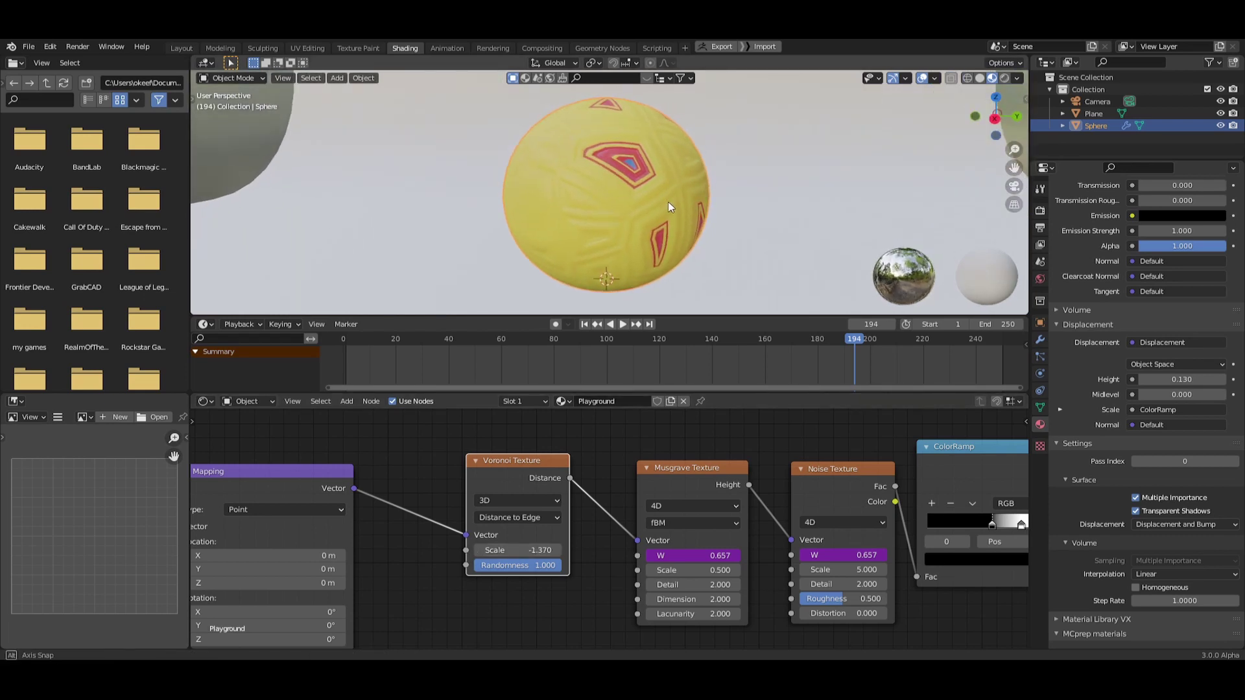
{"action": "key", "text": "z"}
{"action": "left_click", "coordinate": [700, 134]}
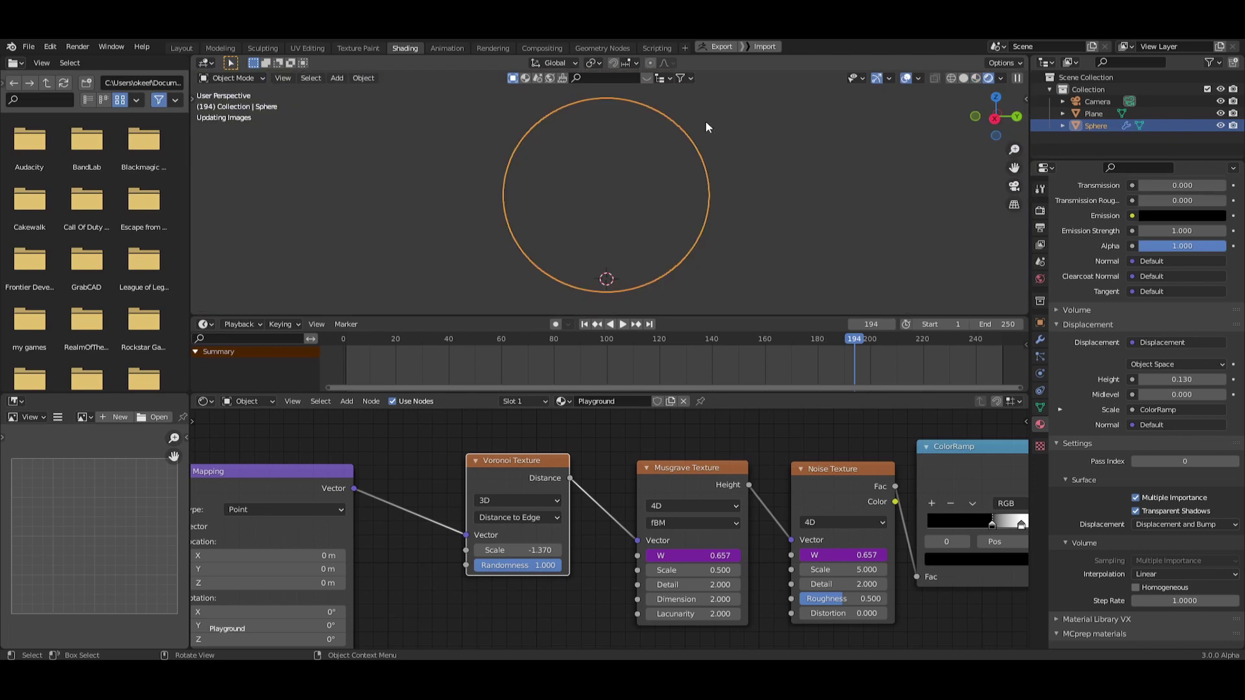